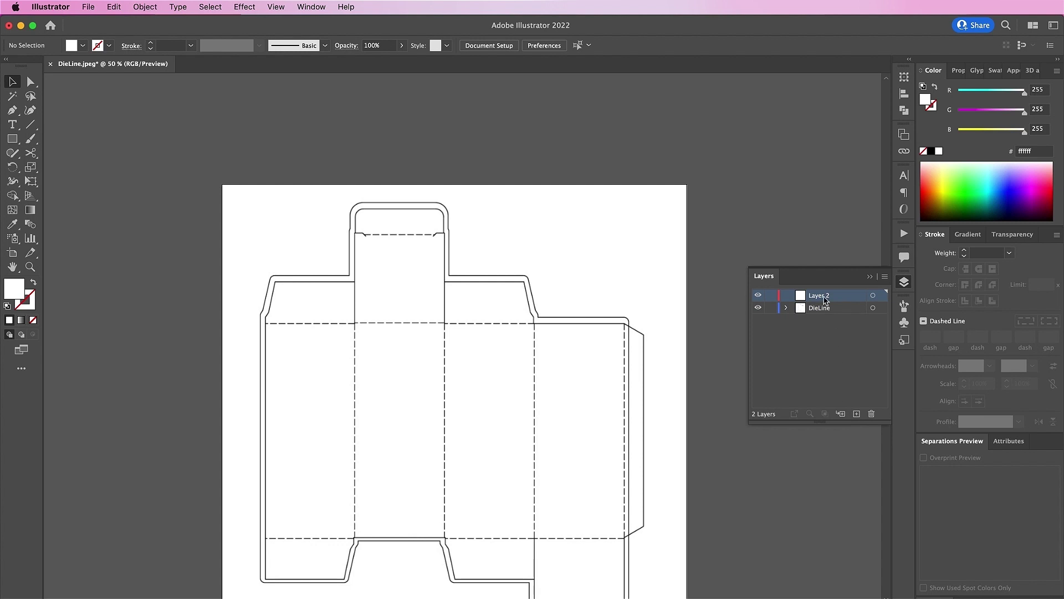
Rename the new top layer to Lines and lock the DieLine layer.
{"action": "double_click", "coordinate": [824, 296]}
{"action": "type", "text": "Lines"}
{"action": "key", "text": "Return"}
{"action": "left_click", "coordinate": [771, 308]}
Start a Pen tool path at the foot of the top tuck flap's right side and trace right around the dust flap's rounded corner.
{"action": "key", "text": "super+1"}
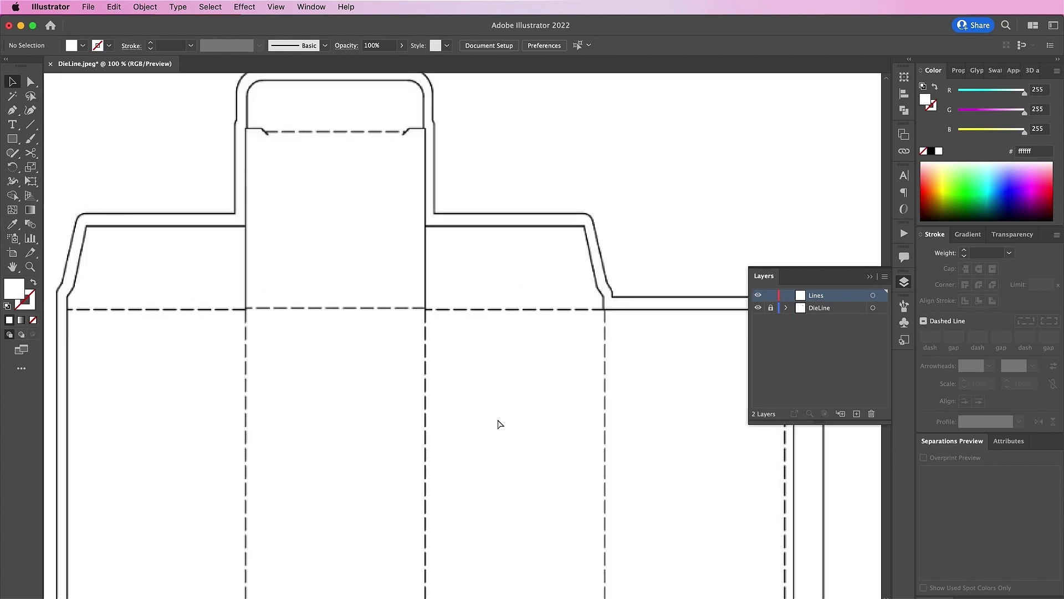
{"action": "key", "text": "super+equal"}
{"action": "scroll", "coordinate": [672, 372], "scroll_direction": "up", "scroll_amount": 10}
{"action": "scroll", "coordinate": [671, 372], "scroll_direction": "left", "scroll_amount": 5}
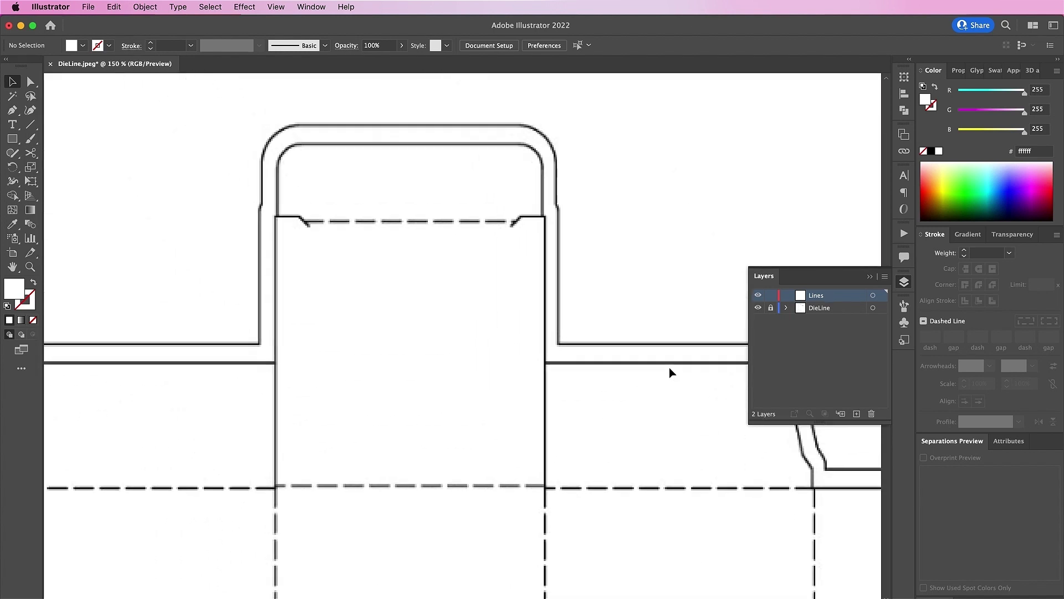
{"action": "key", "text": "p"}
{"action": "scroll", "coordinate": [672, 372], "scroll_direction": "right", "scroll_amount": 5}
{"action": "scroll", "coordinate": [671, 373], "scroll_direction": "down", "scroll_amount": 1}
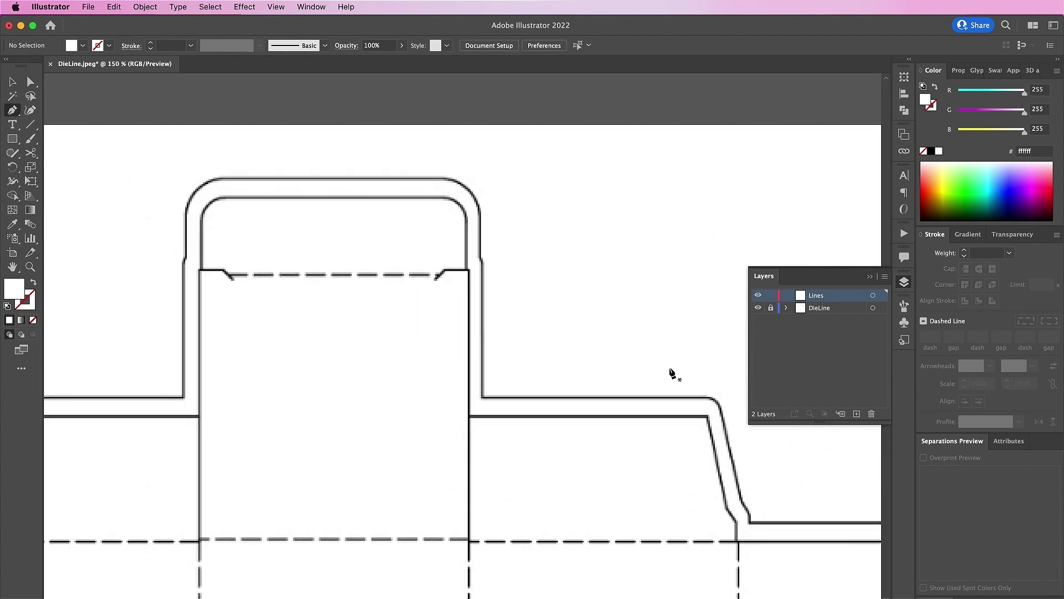
{"action": "left_click", "coordinate": [870, 276]}
{"action": "left_click", "coordinate": [482, 397]}
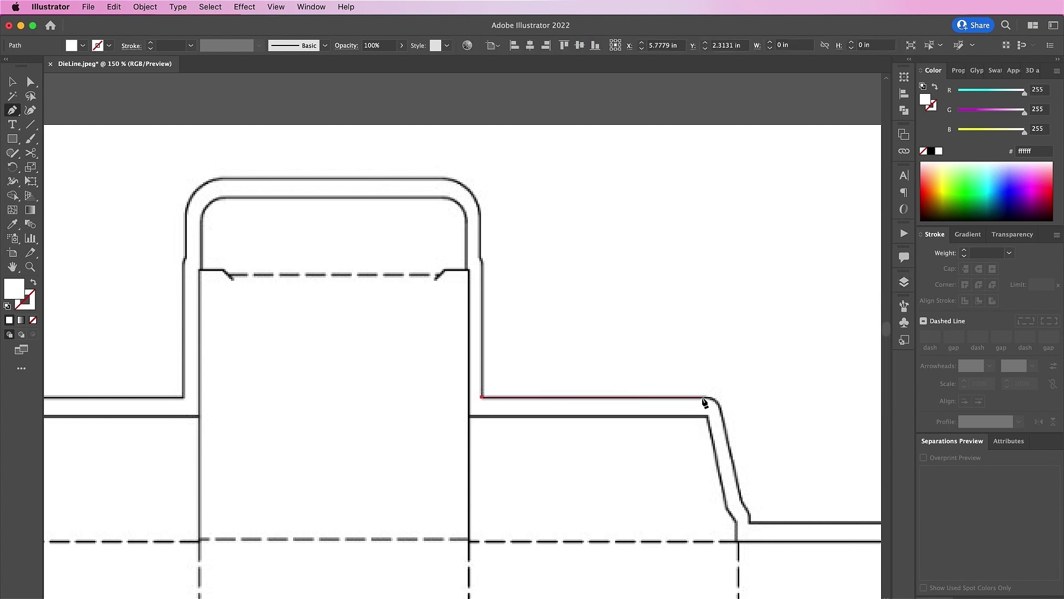
{"action": "left_click", "coordinate": [704, 397]}
{"action": "left_click_drag", "start_coordinate": [721, 412], "coordinate": [724, 430]}
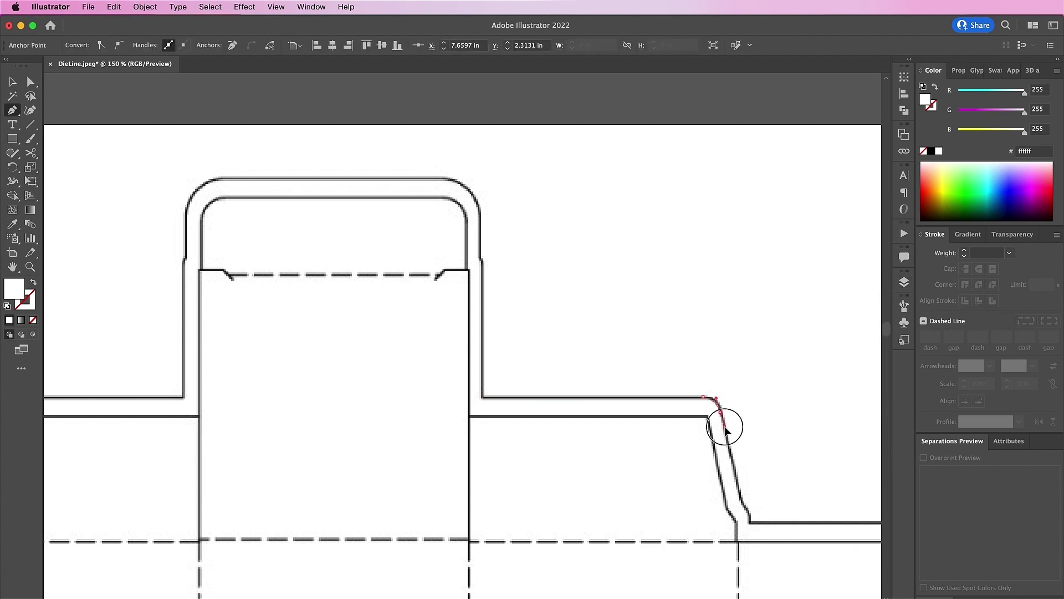
Continue the outline down the dust flap's slanted edge and along the rightmost panel's upper edge, curving around its outer corner.
{"action": "scroll", "coordinate": [721, 432], "scroll_direction": "down", "scroll_amount": 5}
{"action": "scroll", "coordinate": [721, 432], "scroll_direction": "right", "scroll_amount": 7}
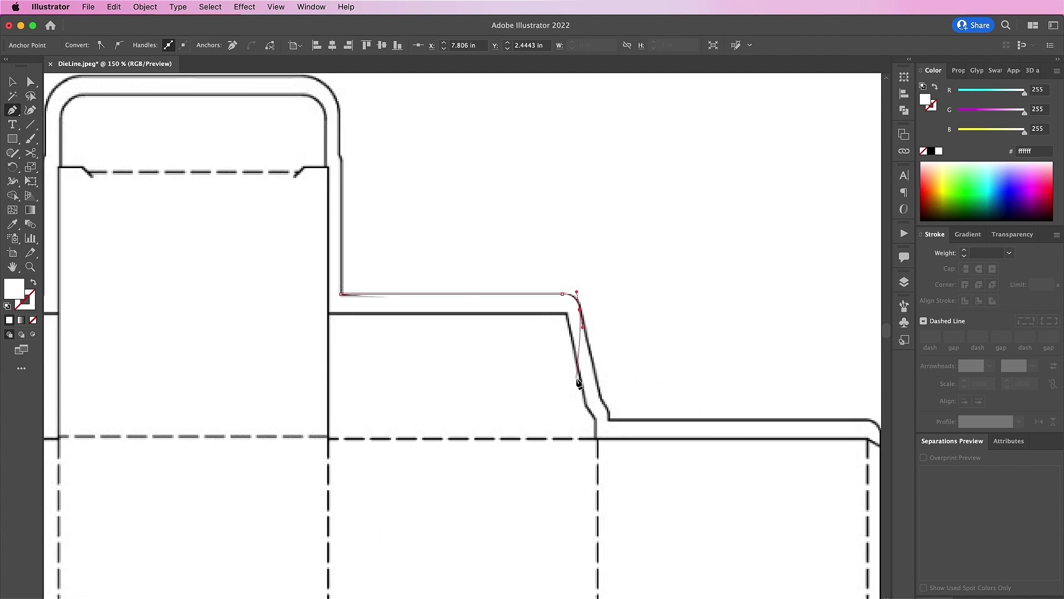
{"action": "left_click", "coordinate": [620, 408]}
{"action": "left_click", "coordinate": [610, 418]}
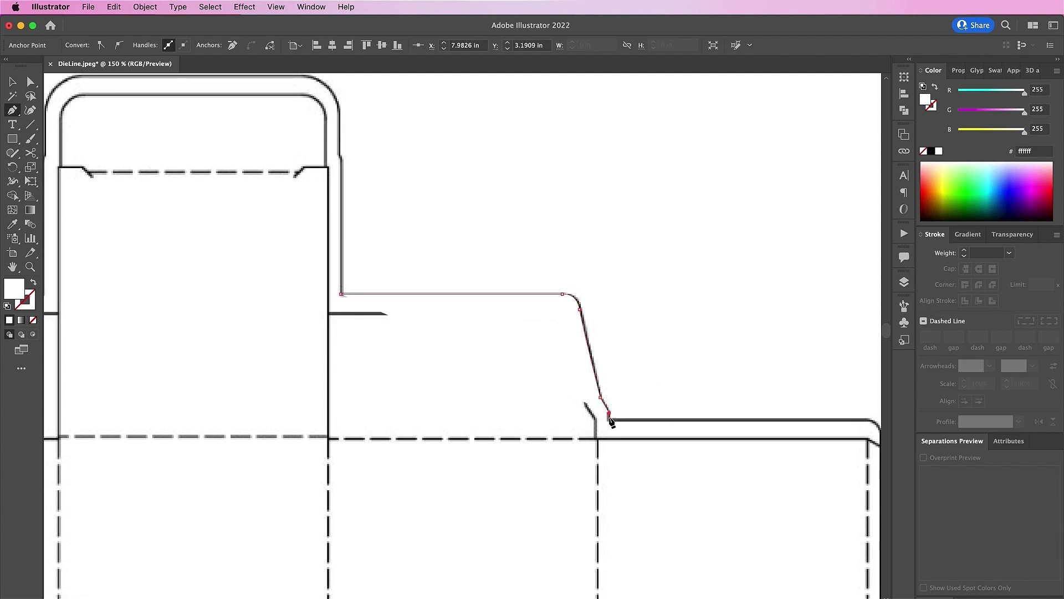
{"action": "scroll", "coordinate": [610, 424], "scroll_direction": "right", "scroll_amount": 7}
{"action": "scroll", "coordinate": [610, 424], "scroll_direction": "down", "scroll_amount": 1}
{"action": "left_click", "coordinate": [688, 394]}
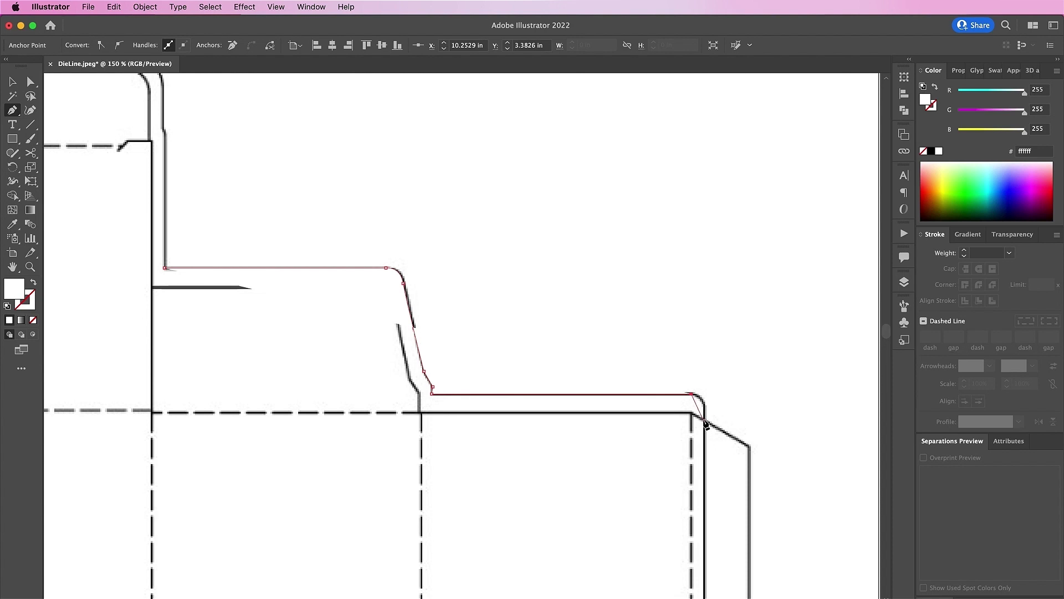
{"action": "left_click_drag", "start_coordinate": [704, 421], "coordinate": [701, 451]}
Trace the remaining cut lines down the glue tab, around the bottom tuck flap and along the lower flaps with a 1 pt magenta stroke, ff00b7.
{"action": "scroll", "coordinate": [704, 455], "scroll_direction": "right", "scroll_amount": 7}
{"action": "scroll", "coordinate": [704, 454], "scroll_direction": "down", "scroll_amount": 3}
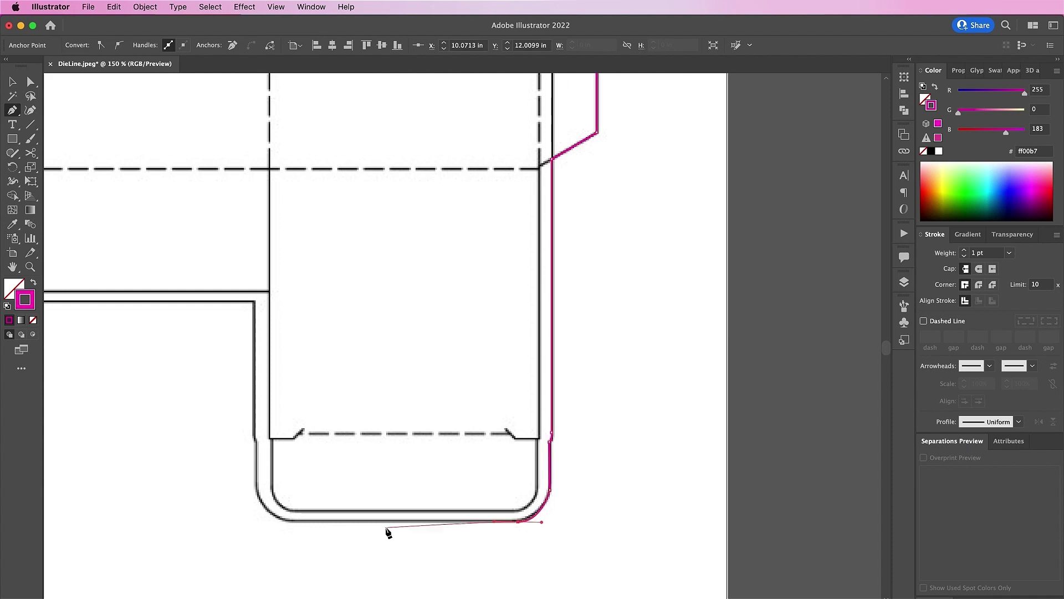
{"action": "scroll", "coordinate": [387, 529], "scroll_direction": "left", "scroll_amount": 5}
{"action": "scroll", "coordinate": [289, 302], "scroll_direction": "down", "scroll_amount": 5}
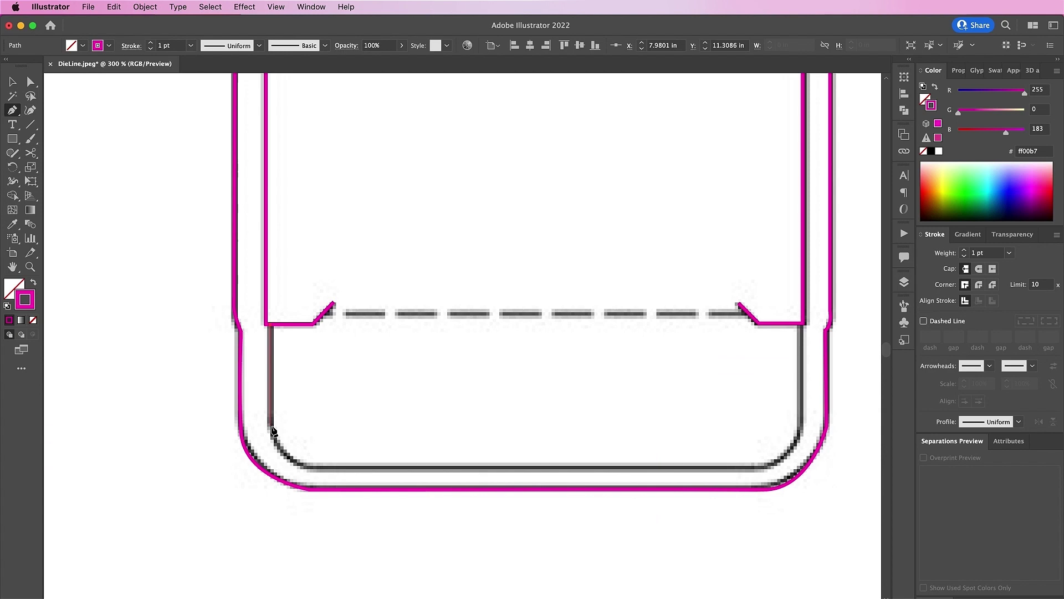
{"action": "key", "text": "super+minus"}
{"action": "key", "text": "super+minus"}
{"action": "key", "text": "super+minus"}
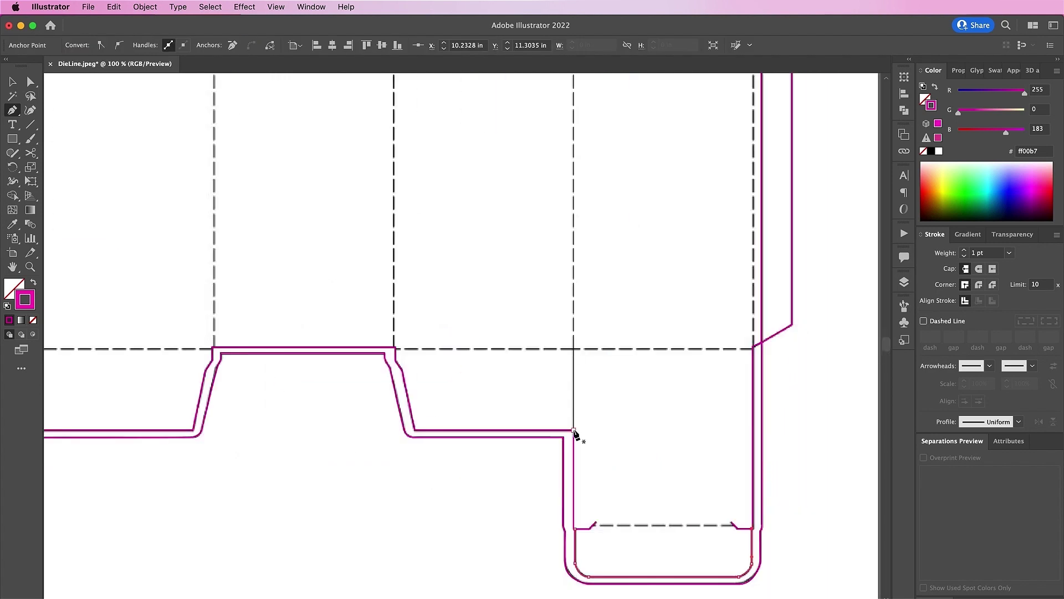
Trace the third panel's left and top fold lines and give the path a dashed stroke with 12 pt dashes.
{"action": "scroll", "coordinate": [577, 434], "scroll_direction": "up", "scroll_amount": 3}
{"action": "key", "text": "super+equal"}
{"action": "left_click", "coordinate": [440, 491]}
{"action": "key", "text": "v"}
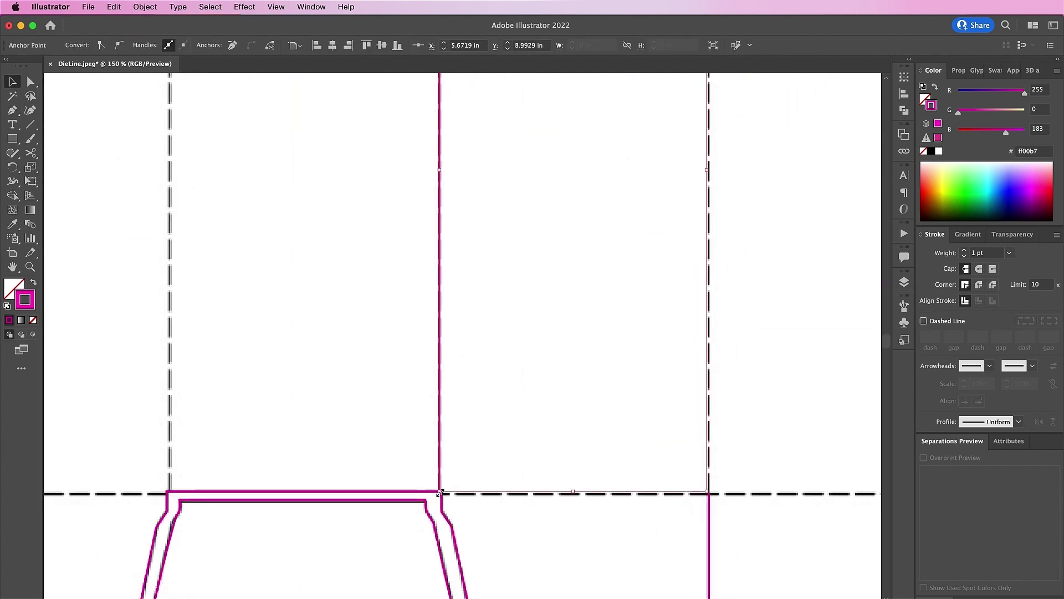
{"action": "left_click", "coordinate": [923, 321]}
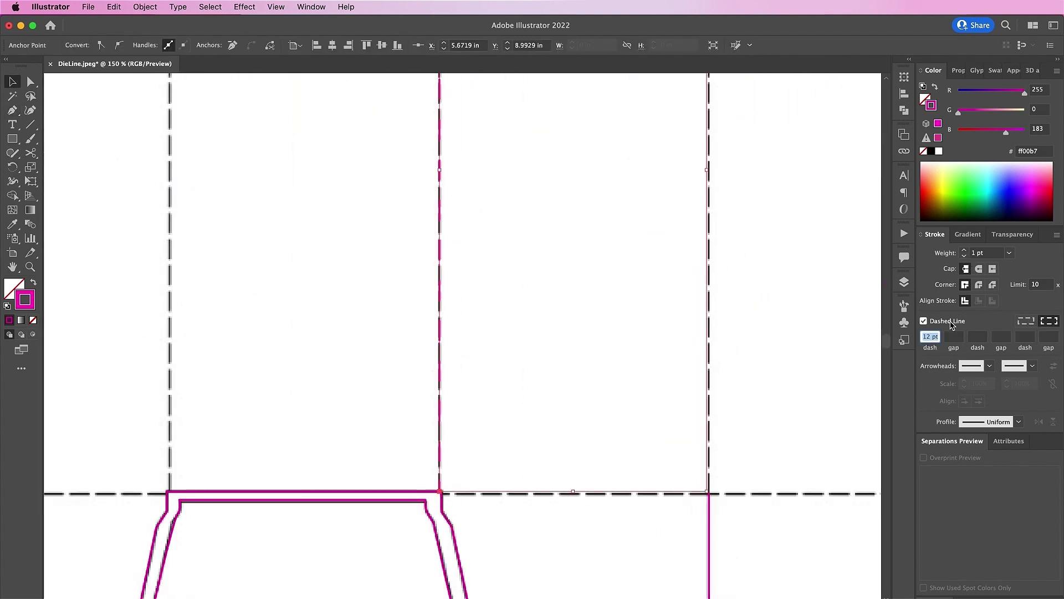
{"action": "scroll", "coordinate": [546, 279], "scroll_direction": "down", "scroll_amount": 6}
{"action": "scroll", "coordinate": [546, 279], "scroll_direction": "right", "scroll_amount": 2}
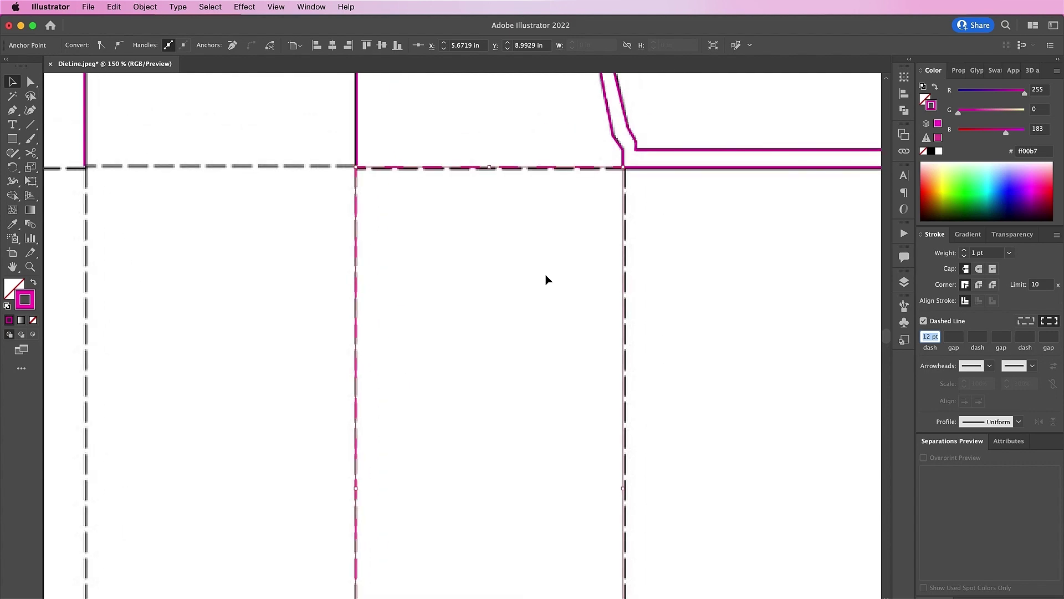
{"action": "type", "text": "10"}
{"action": "scroll", "coordinate": [545, 275], "scroll_direction": "left", "scroll_amount": 5}
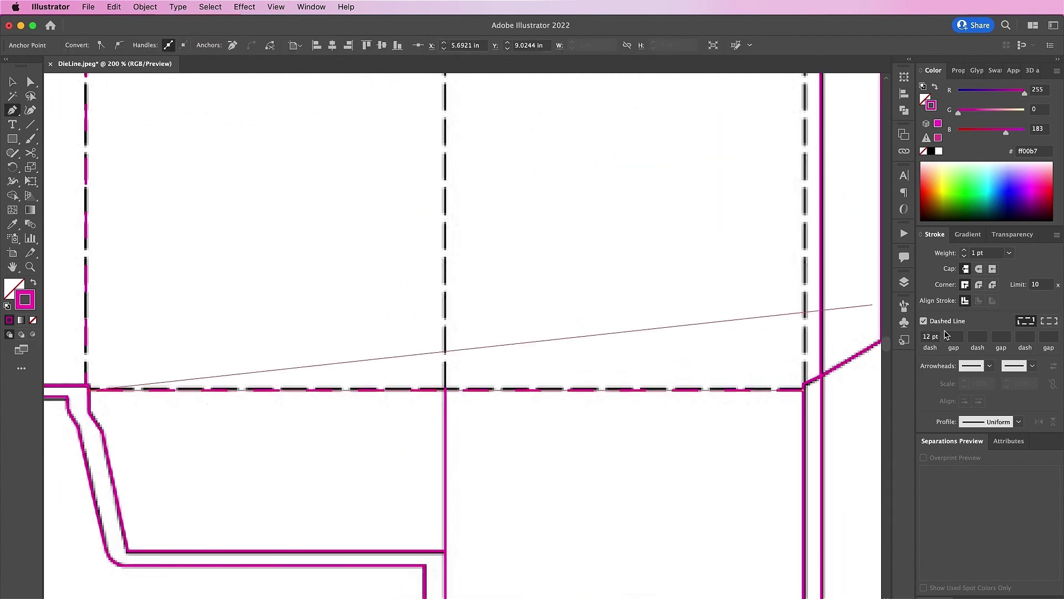
Trace dashed fold lines along the bottom of the two right panels, up the glue tab edge, and between those panels.
{"action": "left_click", "coordinate": [803, 389]}
{"action": "scroll", "coordinate": [407, 373], "scroll_direction": "up", "scroll_amount": 5}
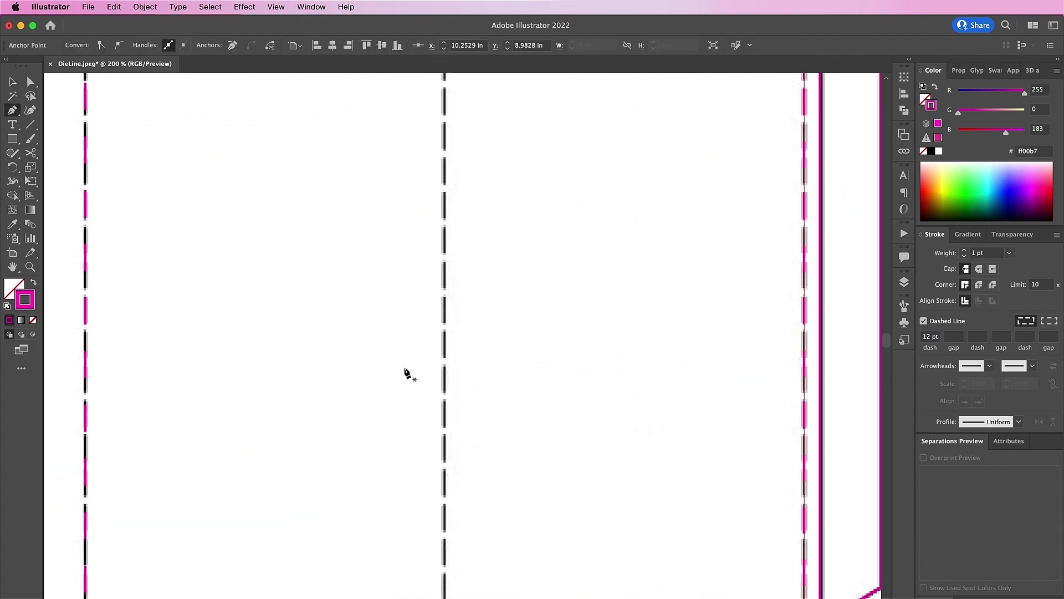
{"action": "scroll", "coordinate": [461, 506], "scroll_direction": "down", "scroll_amount": 5}
{"action": "left_click", "coordinate": [448, 522]}
{"action": "scroll", "coordinate": [448, 332], "scroll_direction": "up", "scroll_amount": 10}
{"action": "scroll", "coordinate": [448, 332], "scroll_direction": "left", "scroll_amount": 8}
Trace the remaining dashed fold lines along the top and bottom of the left panels and the vertical fold between them.
{"action": "left_click", "coordinate": [613, 271]}
{"action": "left_click", "coordinate": [258, 271]}
{"action": "left_click", "coordinate": [257, 273]}
{"action": "scroll", "coordinate": [459, 388], "scroll_direction": "down", "scroll_amount": 10}
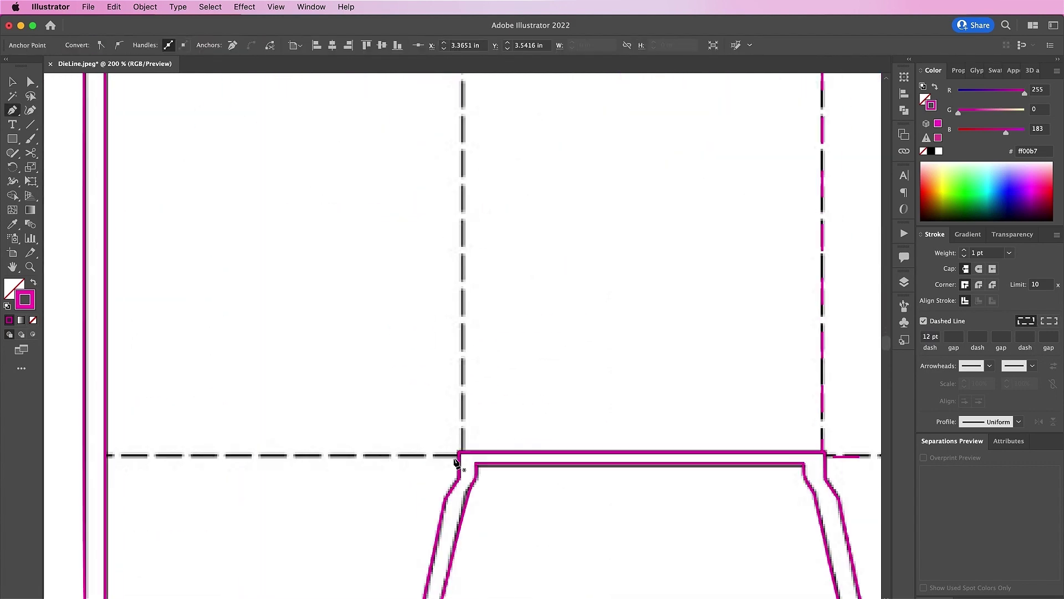
{"action": "left_click", "coordinate": [459, 455]}
{"action": "left_click", "coordinate": [157, 430]}
{"action": "left_click", "coordinate": [510, 432]}
{"action": "scroll", "coordinate": [744, 342], "scroll_direction": "down", "scroll_amount": 10}
{"action": "scroll", "coordinate": [554, 277], "scroll_direction": "up", "scroll_amount": 10}
{"action": "left_click", "coordinate": [270, 276]}
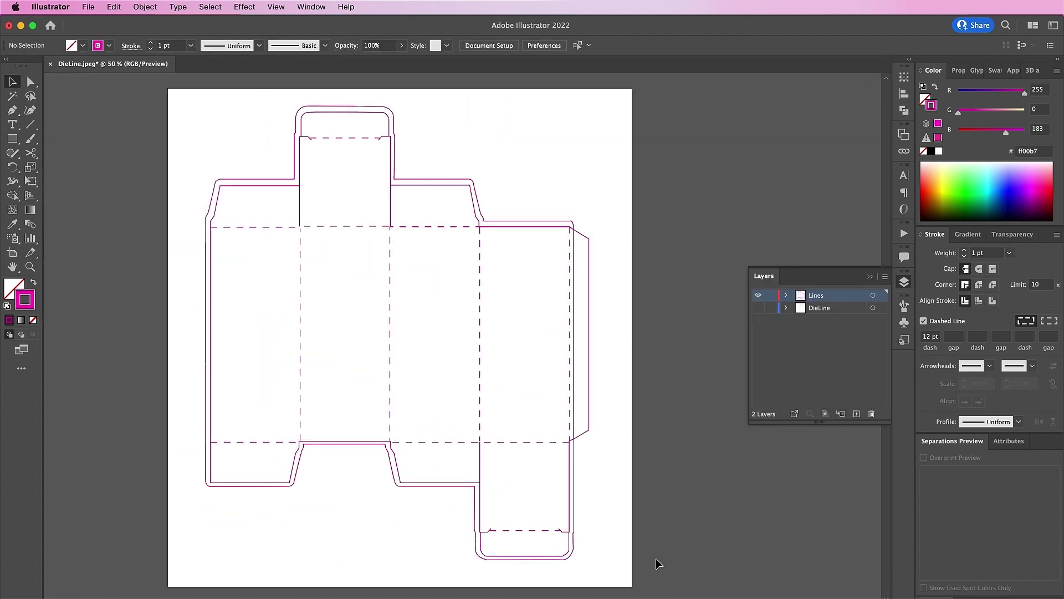
Resize the artboard to 70 mm wide and 16.7 cm high.
{"action": "left_click", "coordinate": [11, 255]}
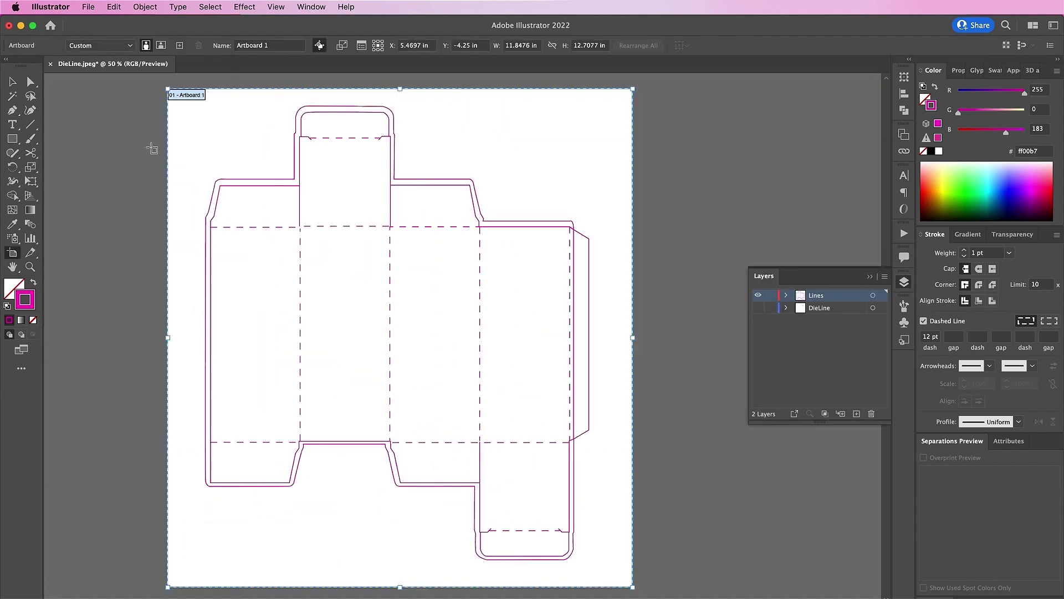
{"action": "left_click", "coordinate": [538, 45]}
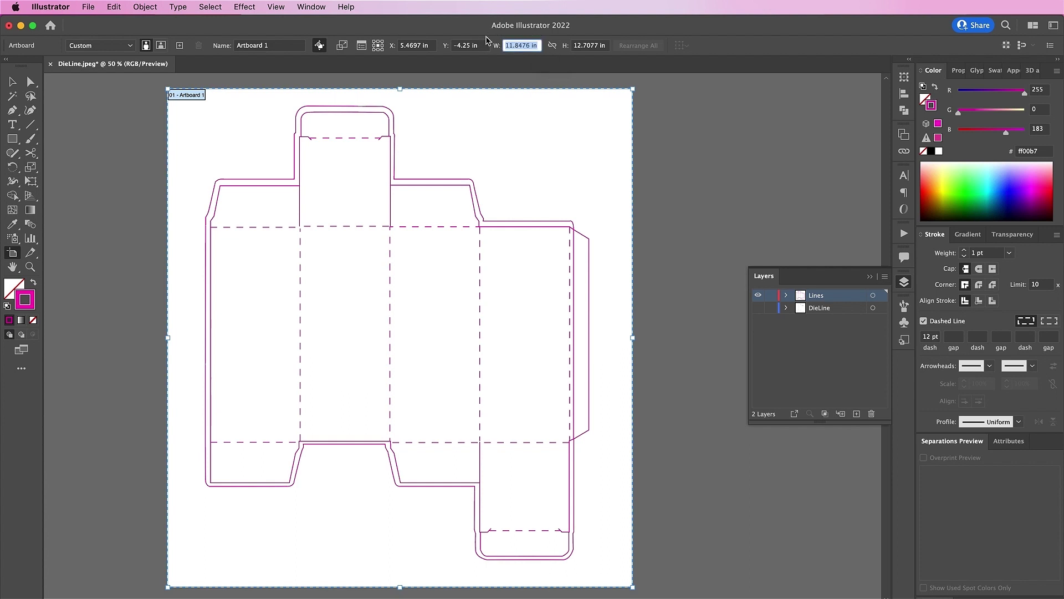
{"action": "type", "text": "70mm"}
{"action": "key", "text": "Return"}
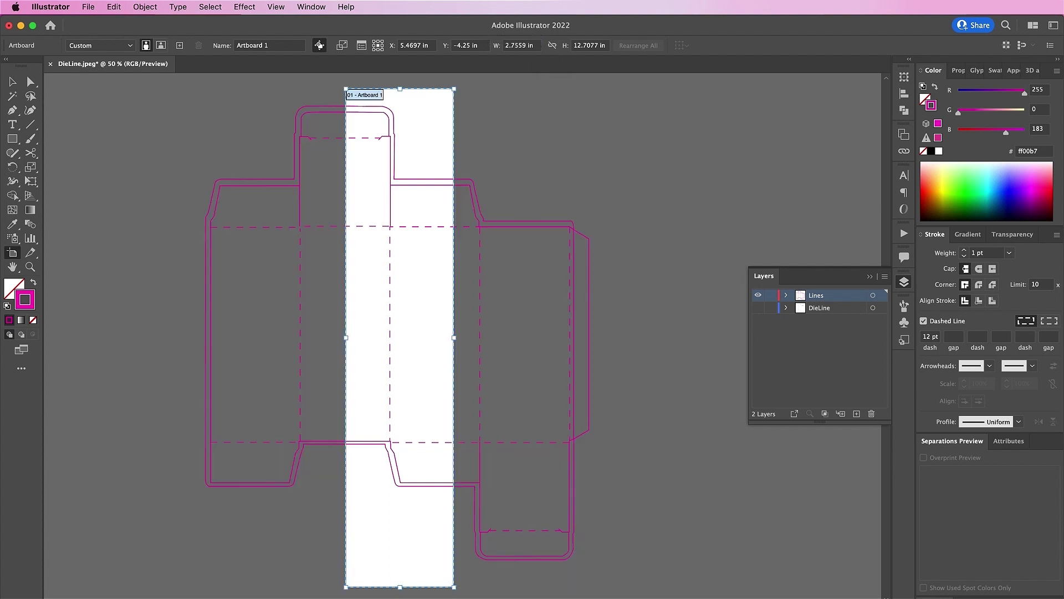
{"action": "left_click", "coordinate": [603, 45]}
{"action": "type", "text": "16.7 cm"}
{"action": "key", "text": "Return"}
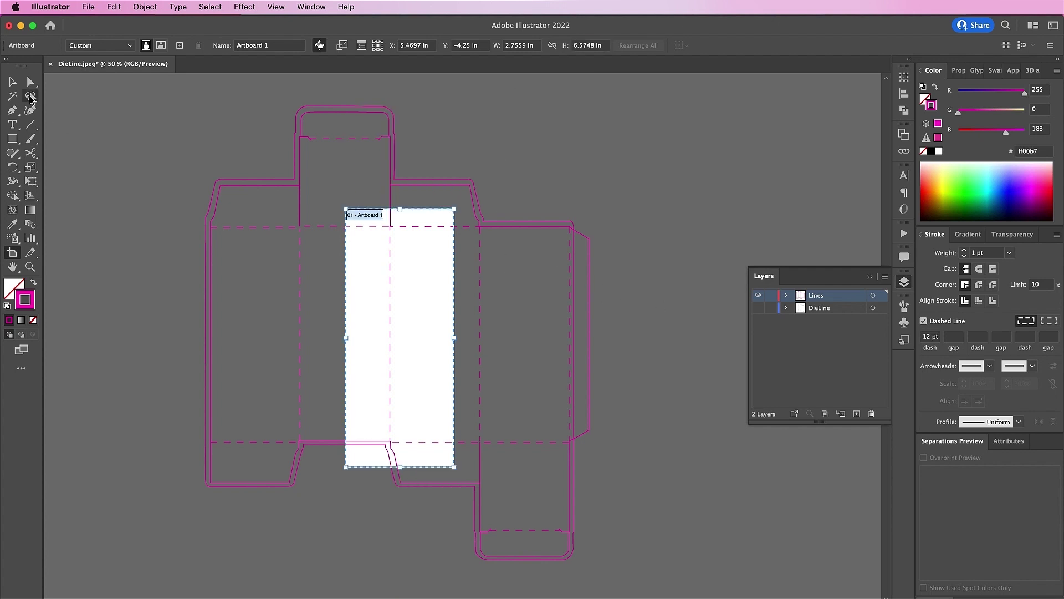
Select everything on the Lines layer, scale it up proportionally, and nudge it right to bring the second panel toward the artboard.
{"action": "left_click", "coordinate": [13, 83]}
{"action": "left_click", "coordinate": [874, 298]}
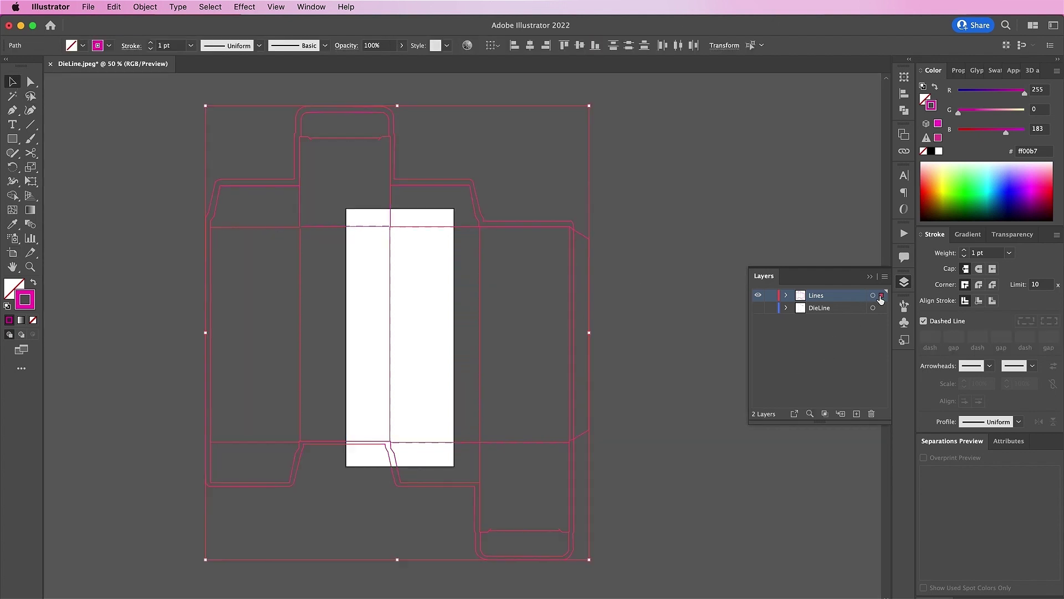
{"action": "left_click_drag", "start_coordinate": [589, 333], "coordinate": [679, 304]}
{"action": "key", "text": "shift+Right"}
{"action": "key", "text": "shift+Right"}
{"action": "key", "text": "shift+Right"}
{"action": "key", "text": "shift+Right"}
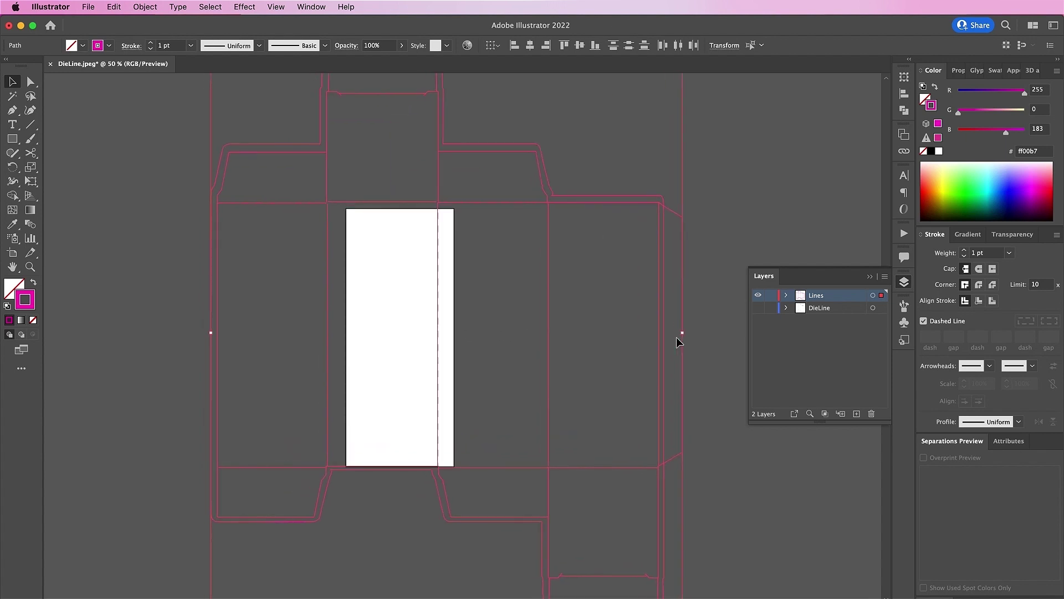
Fine-tune the artwork's height and position until the second panel's fold lines match the artboard's edges.
{"action": "scroll", "coordinate": [678, 338], "scroll_direction": "up", "scroll_amount": 3}
{"action": "left_click_drag", "start_coordinate": [475, 127], "coordinate": [475, 136]}
{"action": "key", "text": "super+1"}
{"action": "scroll", "coordinate": [423, 551], "scroll_direction": "down", "scroll_amount": 10}
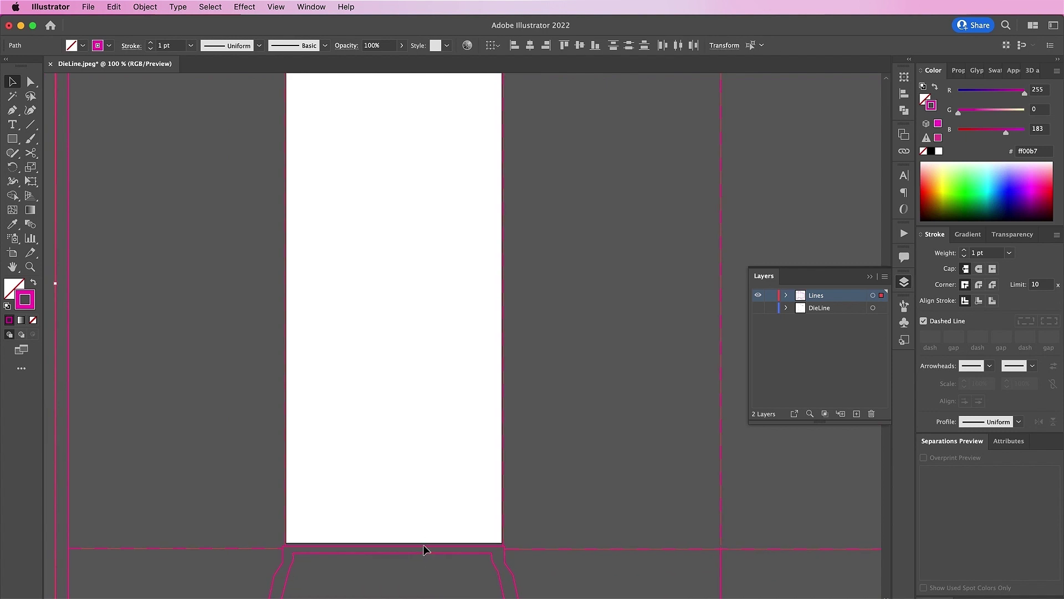
{"action": "scroll", "coordinate": [513, 549], "scroll_direction": "up", "scroll_amount": 12}
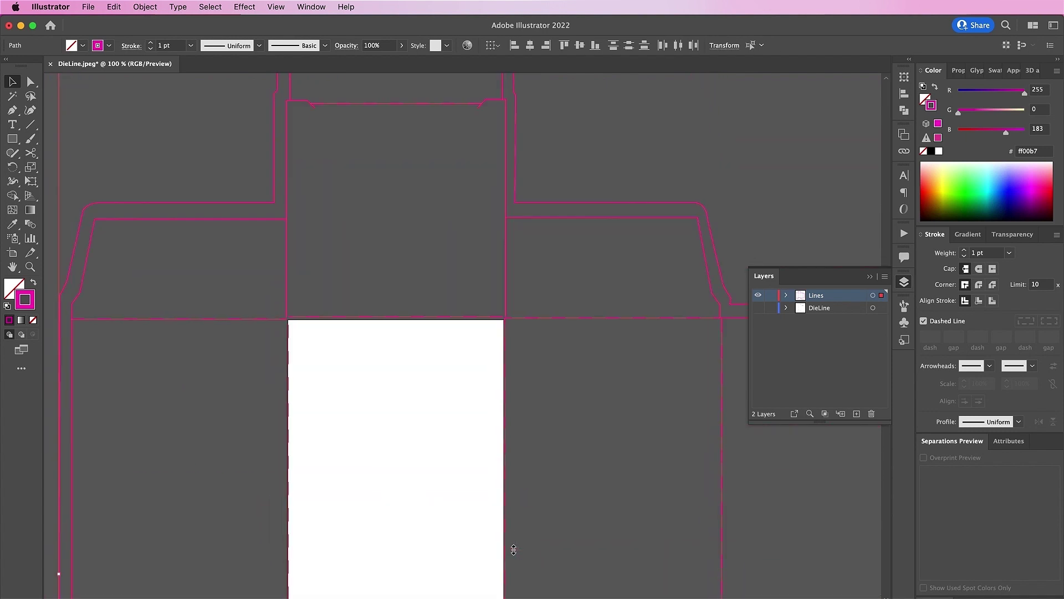
{"action": "left_click_drag", "start_coordinate": [523, 168], "coordinate": [523, 176]}
{"action": "scroll", "coordinate": [608, 433], "scroll_direction": "down", "scroll_amount": 14}
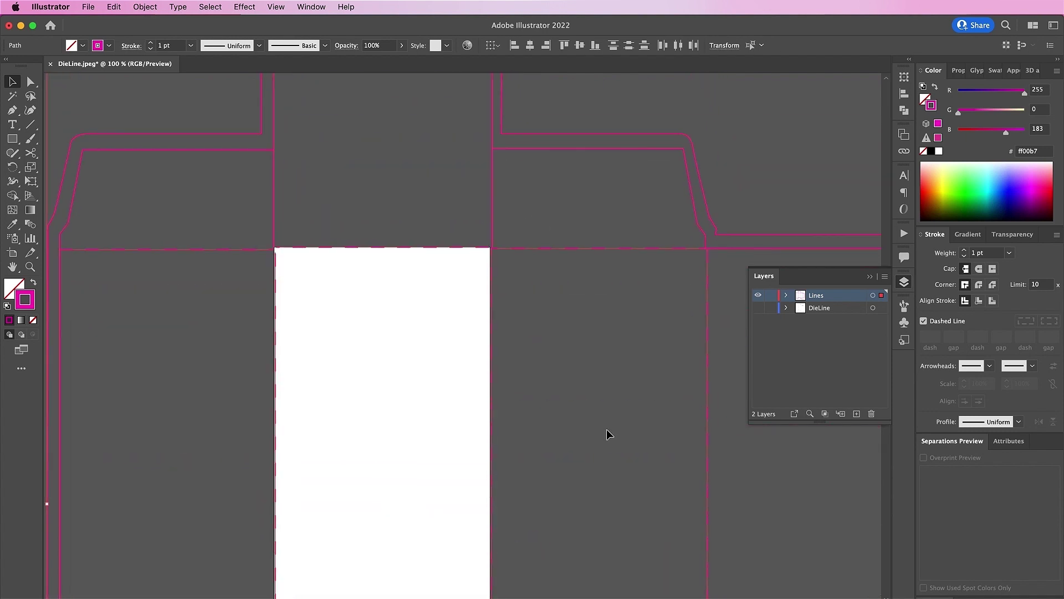
{"action": "scroll", "coordinate": [608, 432], "scroll_direction": "up", "scroll_amount": 7}
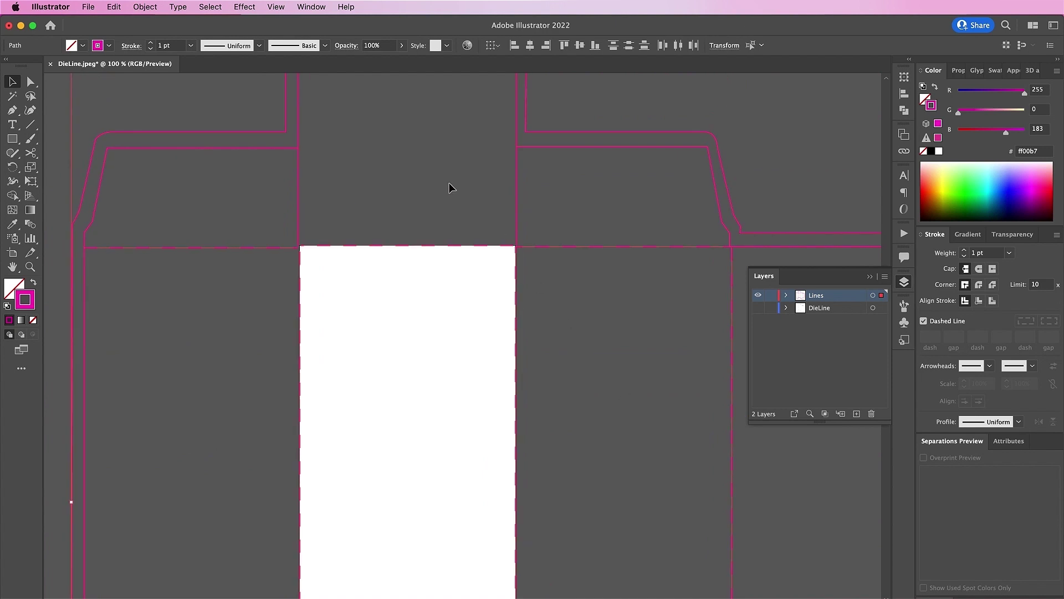
Group all the traced lines and delete the DieLine layer.
{"action": "key", "text": "super+a"}
{"action": "key", "text": "super+0"}
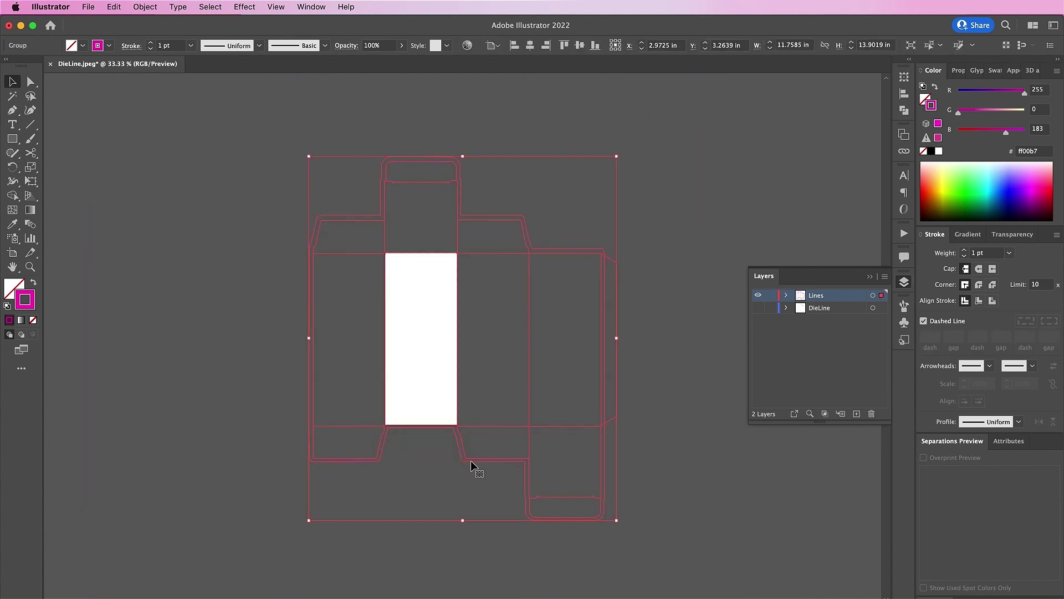
{"action": "left_click", "coordinate": [847, 309]}
{"action": "left_click", "coordinate": [870, 413]}
{"action": "key", "text": "Return"}
Fit the artboard to the selected die-line artwork and deselect it.
{"action": "left_click", "coordinate": [145, 7]}
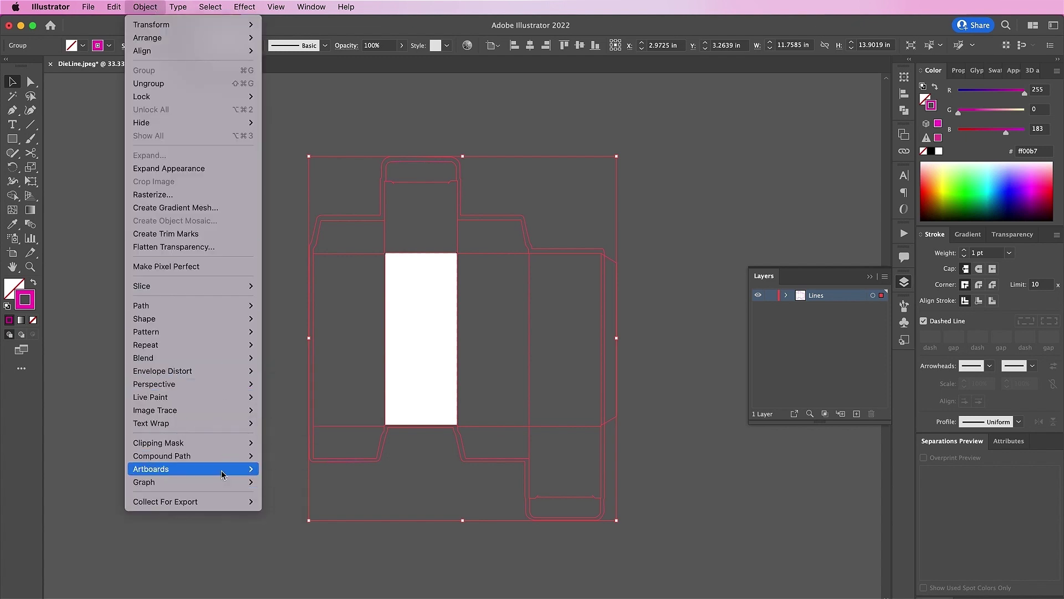
{"action": "mouse_move", "coordinate": [241, 469]}
{"action": "left_click", "coordinate": [303, 509]}
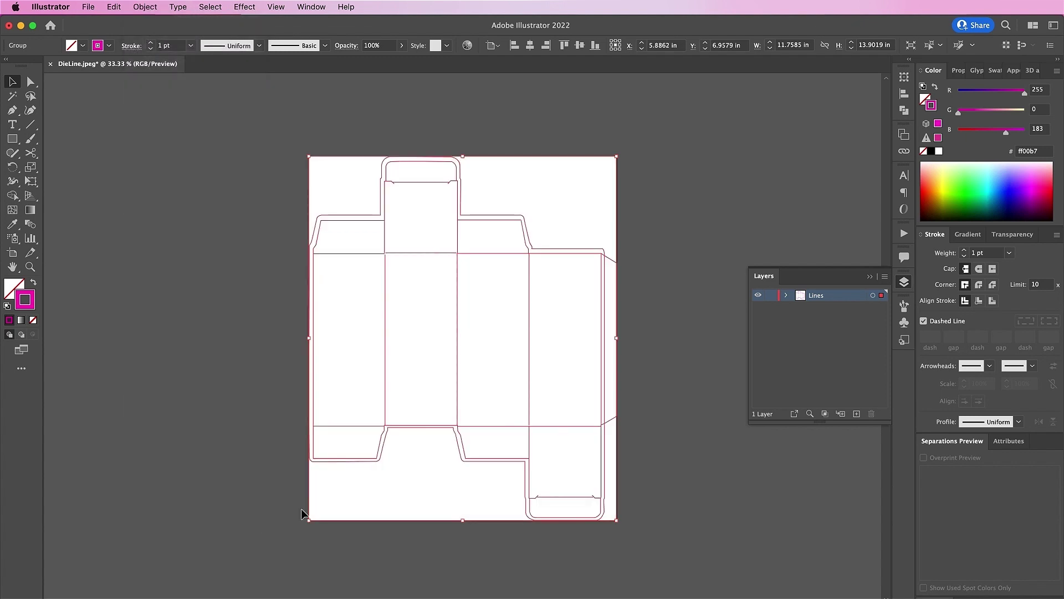
{"action": "left_click", "coordinate": [672, 505]}
Expand all artwork on the Lines layer so the strokes become filled shapes.
{"action": "key", "text": "super+plus"}
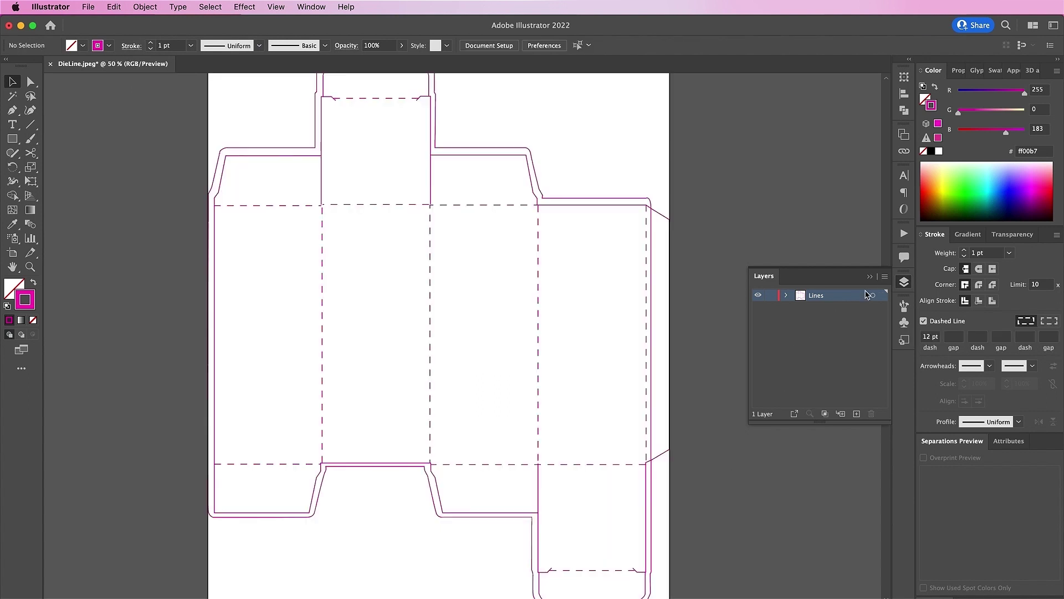
{"action": "left_click", "coordinate": [881, 297]}
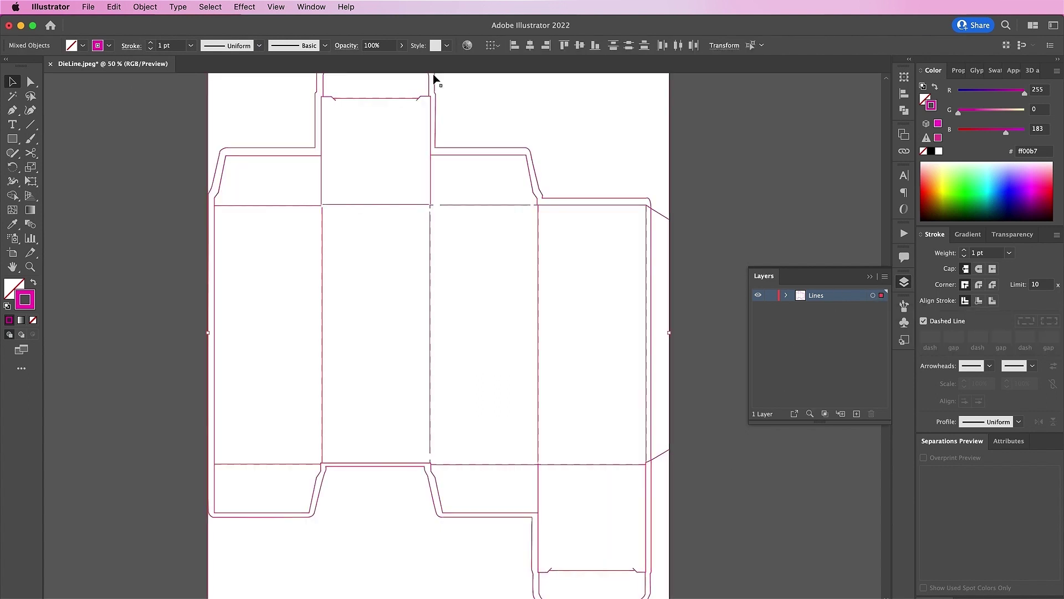
{"action": "left_click", "coordinate": [143, 6]}
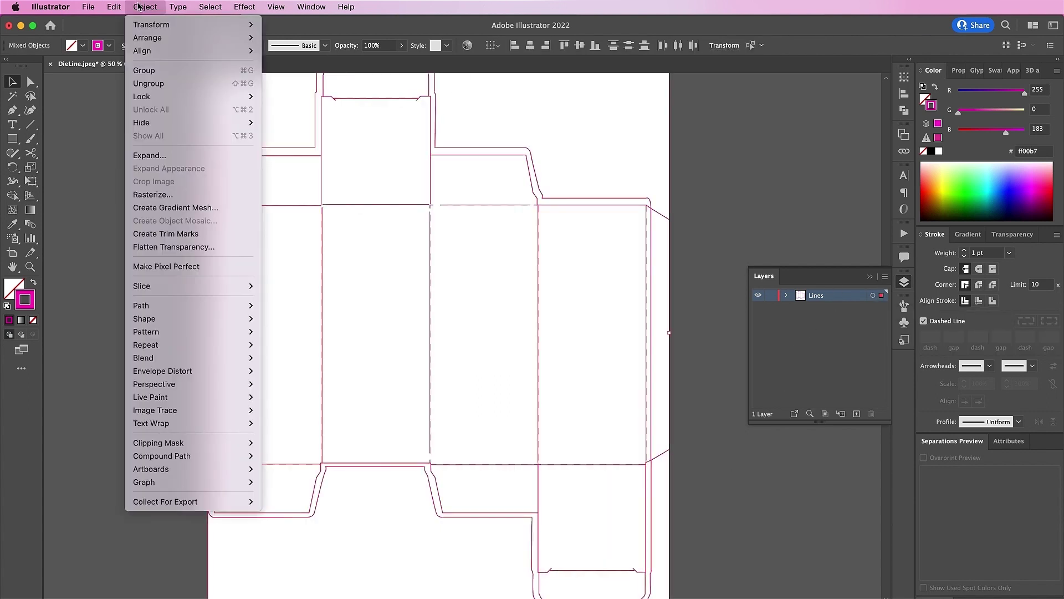
{"action": "left_click", "coordinate": [149, 155]}
{"action": "left_click", "coordinate": [566, 415]}
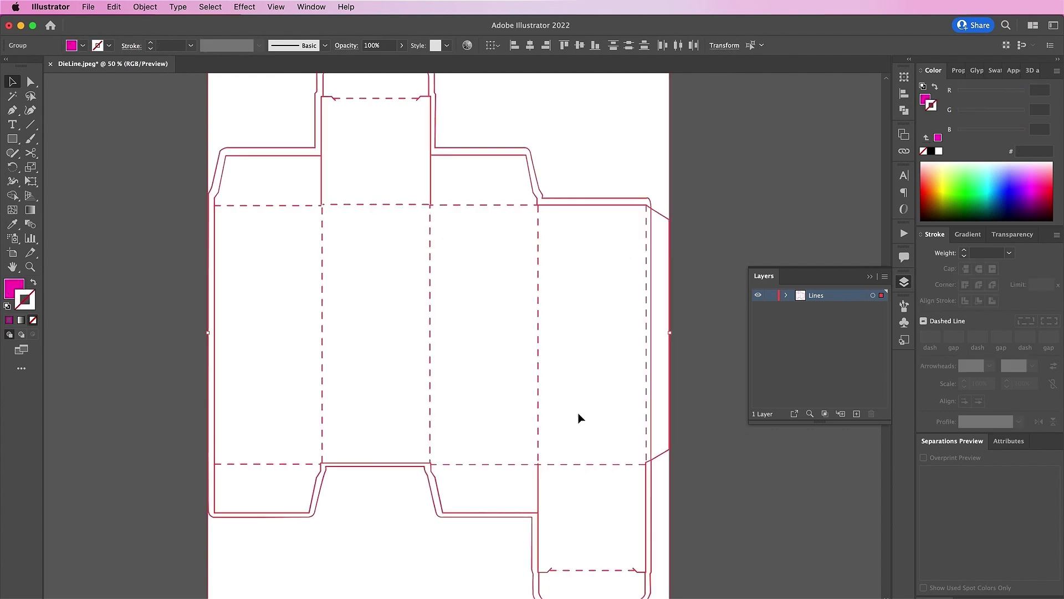
Copy the expanded die-line artwork and switch to InDesign.
{"action": "left_click", "coordinate": [113, 7]}
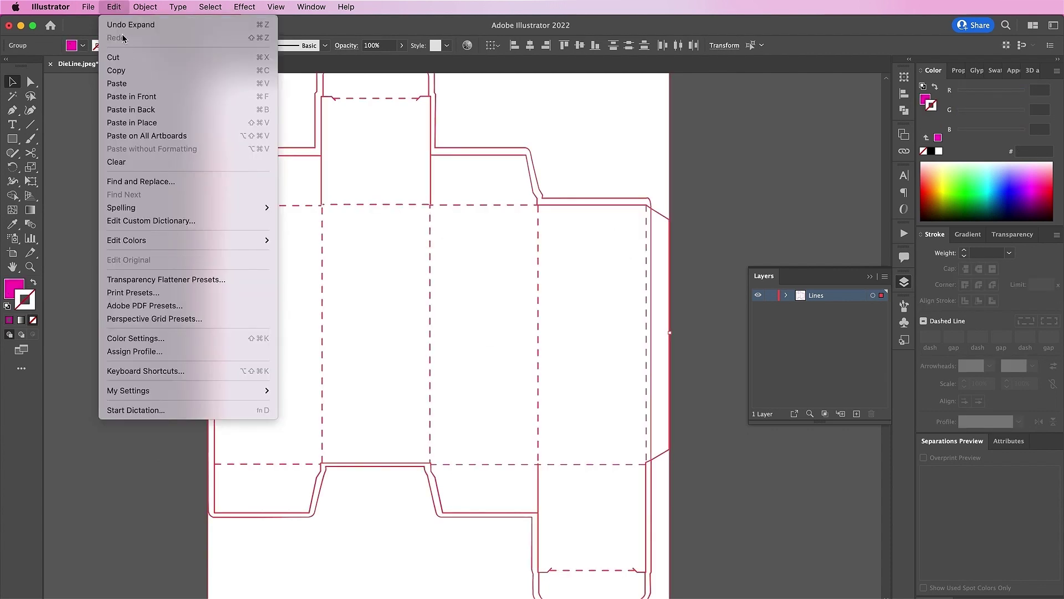
{"action": "left_click", "coordinate": [131, 68]}
{"action": "key", "text": "super+Tab"}
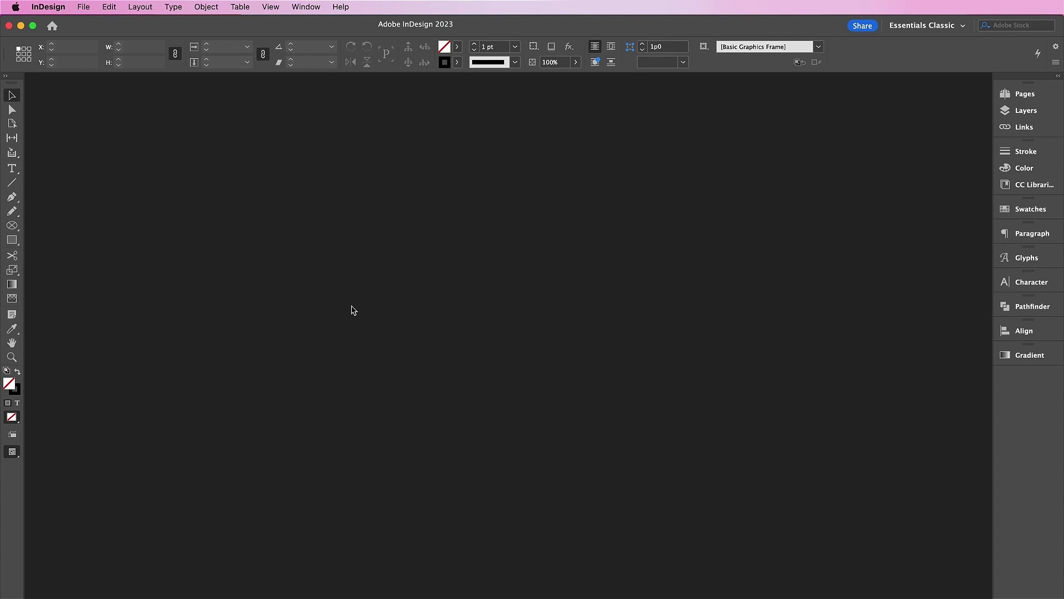
Start a new InDesign document and set its units to inches.
{"action": "left_click", "coordinate": [85, 7]}
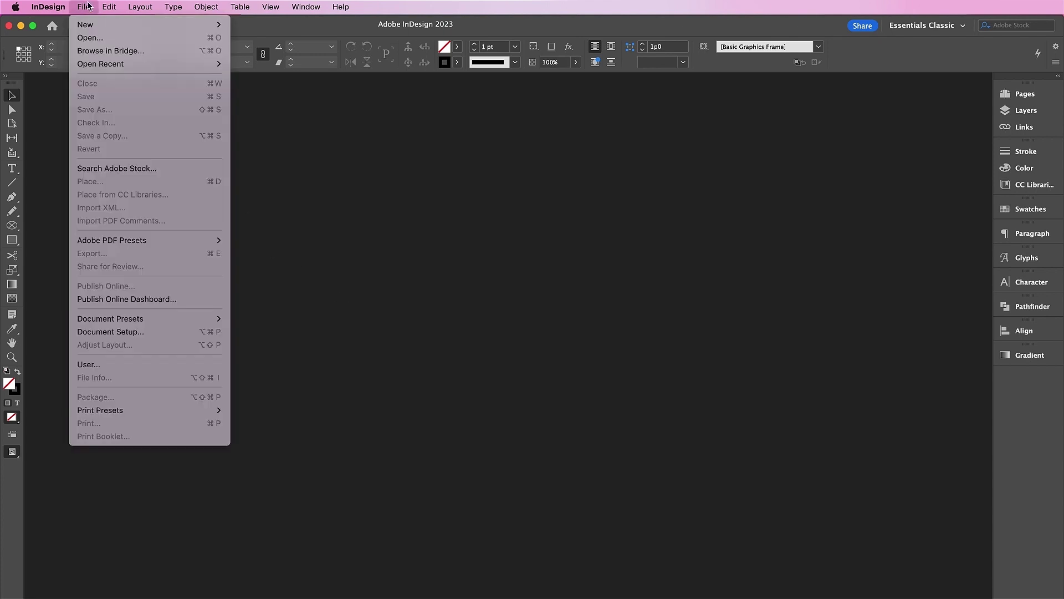
{"action": "mouse_move", "coordinate": [61, 23]}
{"action": "left_click", "coordinate": [248, 25]}
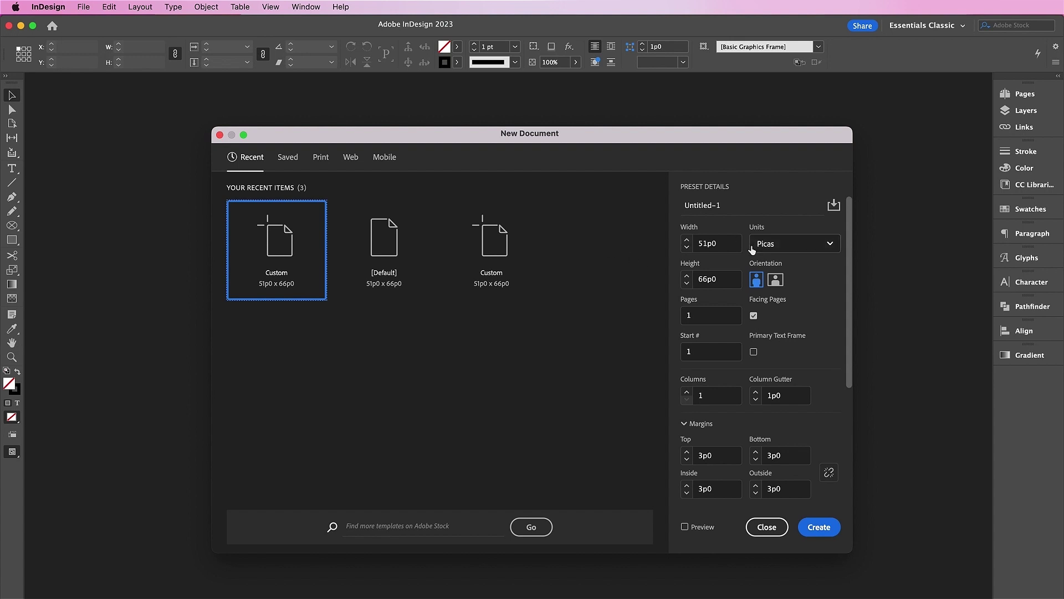
{"action": "left_click", "coordinate": [751, 249]}
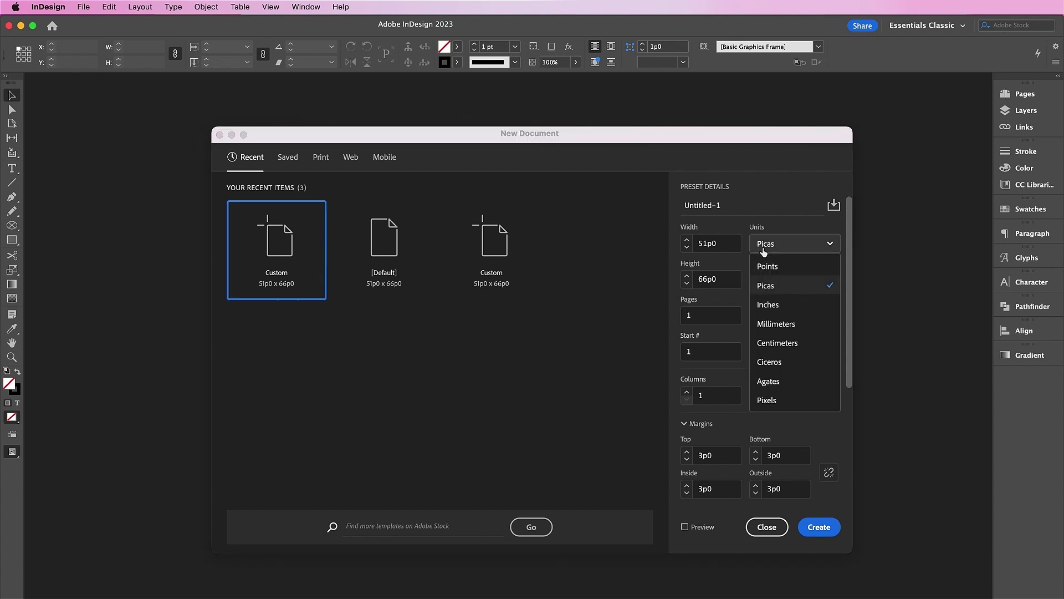
{"action": "left_click", "coordinate": [765, 294]}
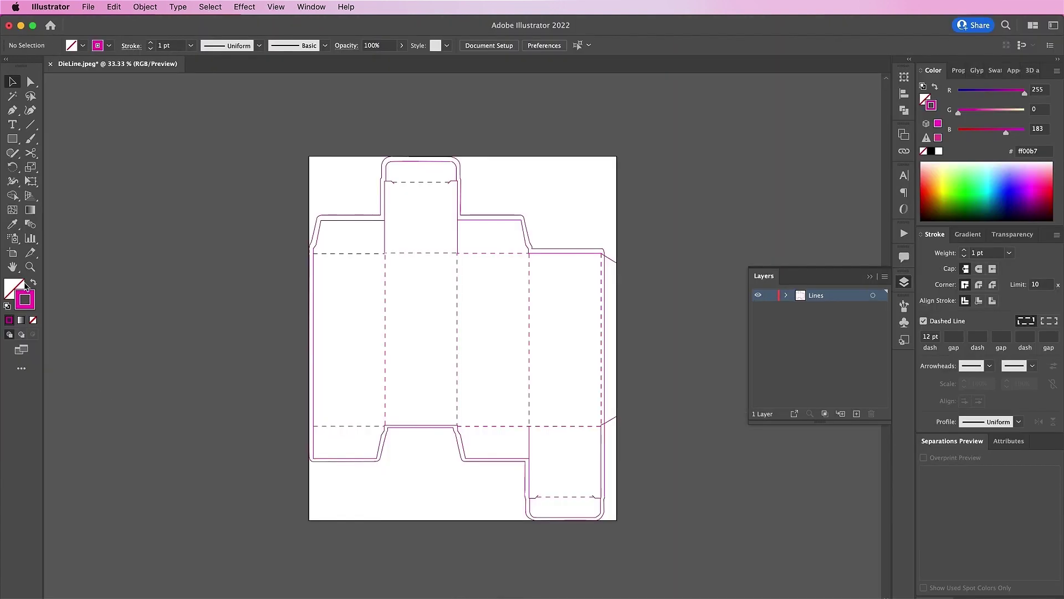
Copy the Illustrator artboard's dimensions into the new InDesign document, setting width to 11.7724 in and height to 13.9158 in.
{"action": "left_click", "coordinate": [12, 253]}
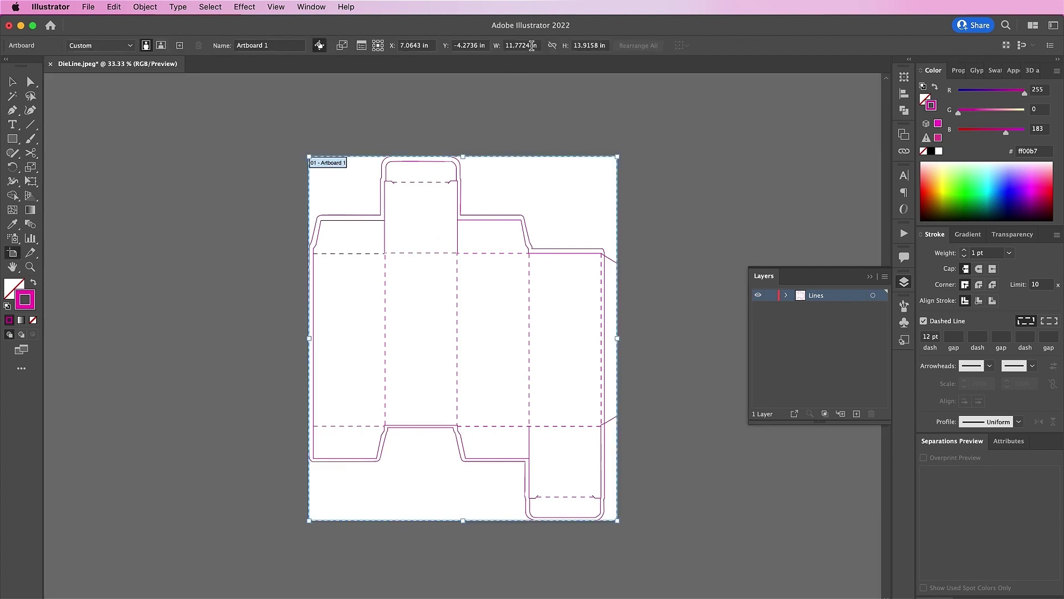
{"action": "left_click", "coordinate": [534, 45]}
{"action": "double_click", "coordinate": [535, 44]}
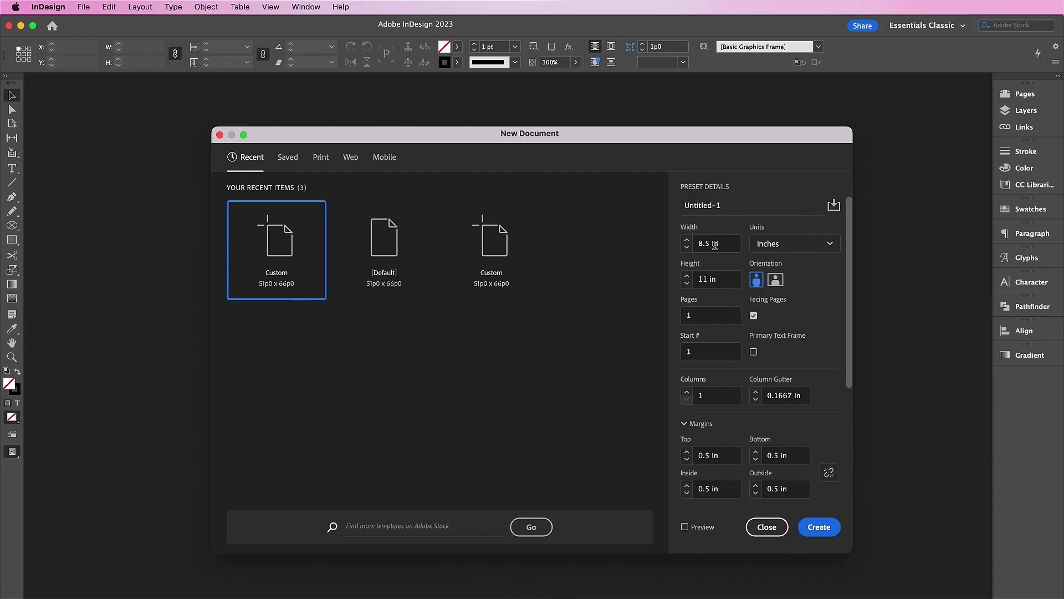
{"action": "triple_click", "coordinate": [714, 245]}
{"action": "key", "text": "super+v"}
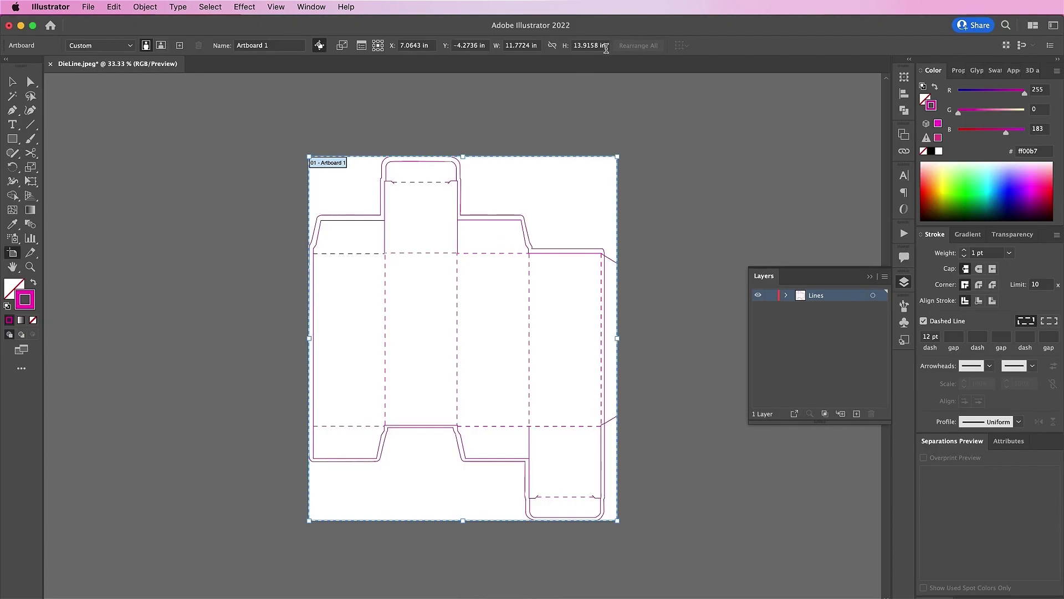
{"action": "triple_click", "coordinate": [606, 47]}
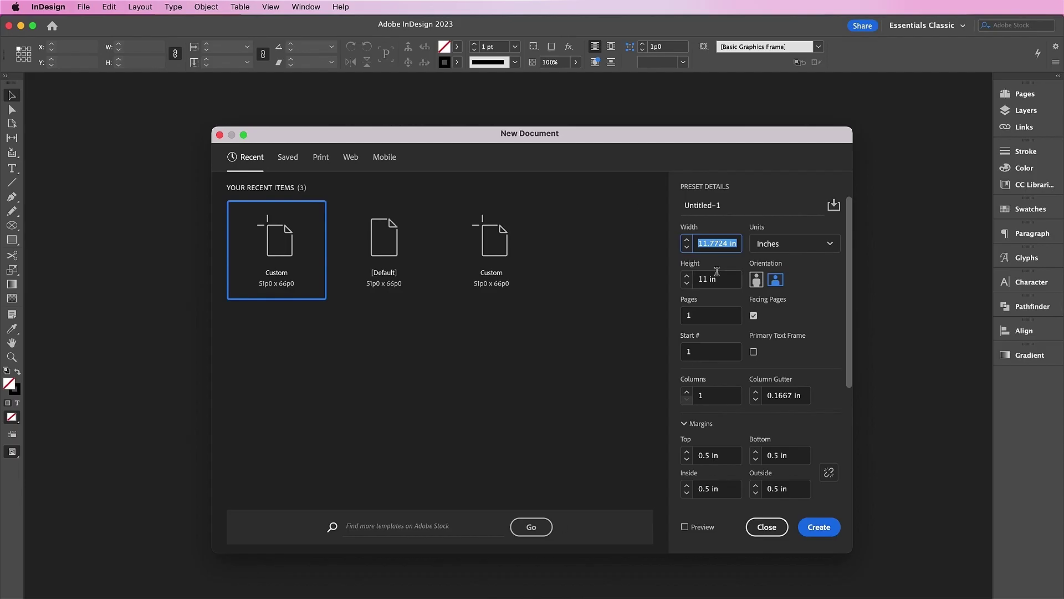
{"action": "triple_click", "coordinate": [714, 279]}
{"action": "key", "text": "super+v"}
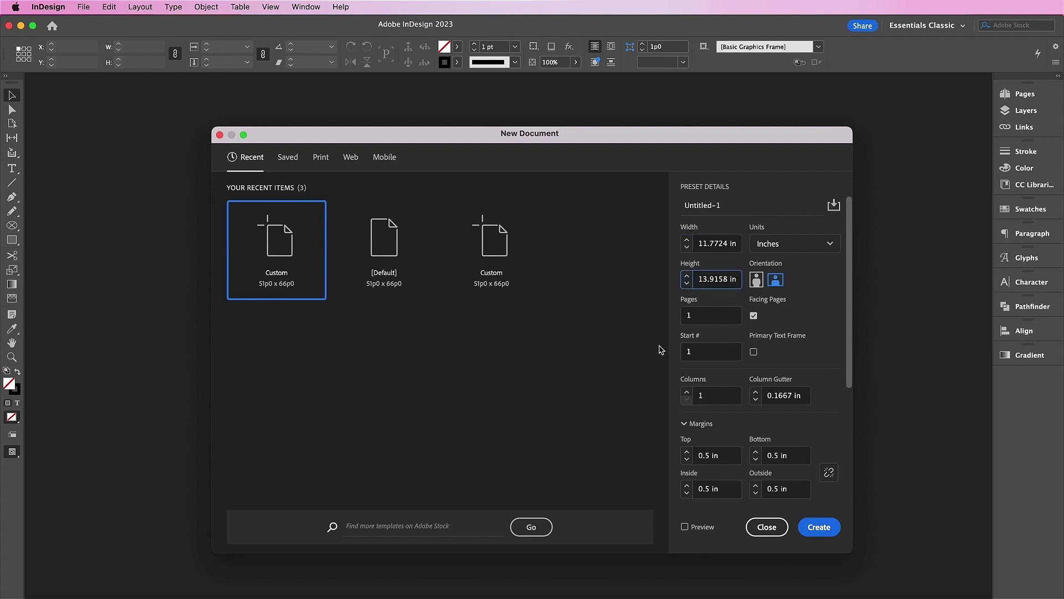
Turn off facing pages and create the document with 0.5 in margins and no bleed.
{"action": "left_click", "coordinate": [753, 315]}
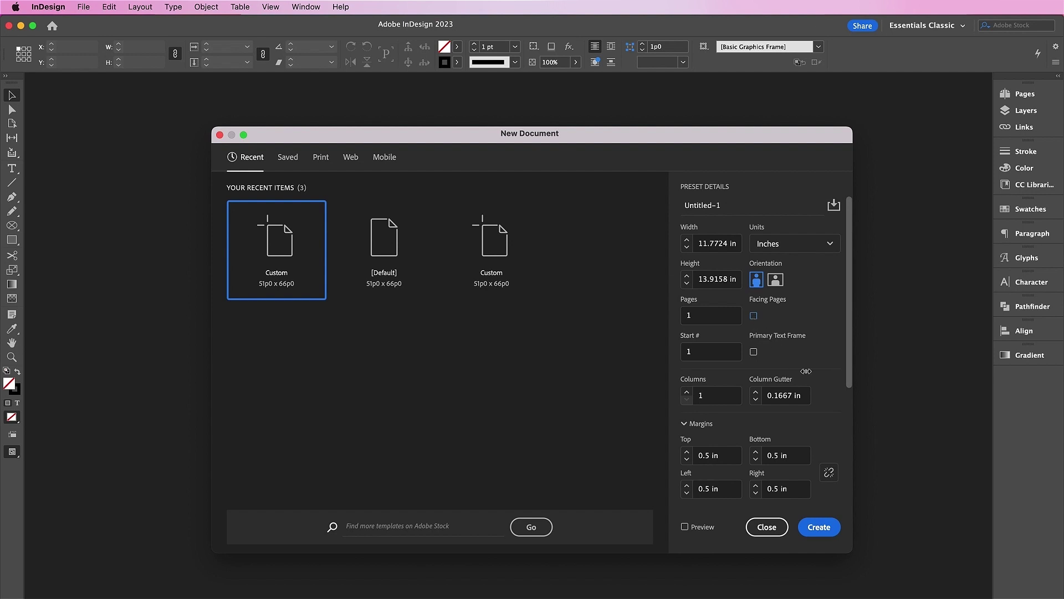
{"action": "left_click_drag", "start_coordinate": [846, 381], "coordinate": [836, 501]}
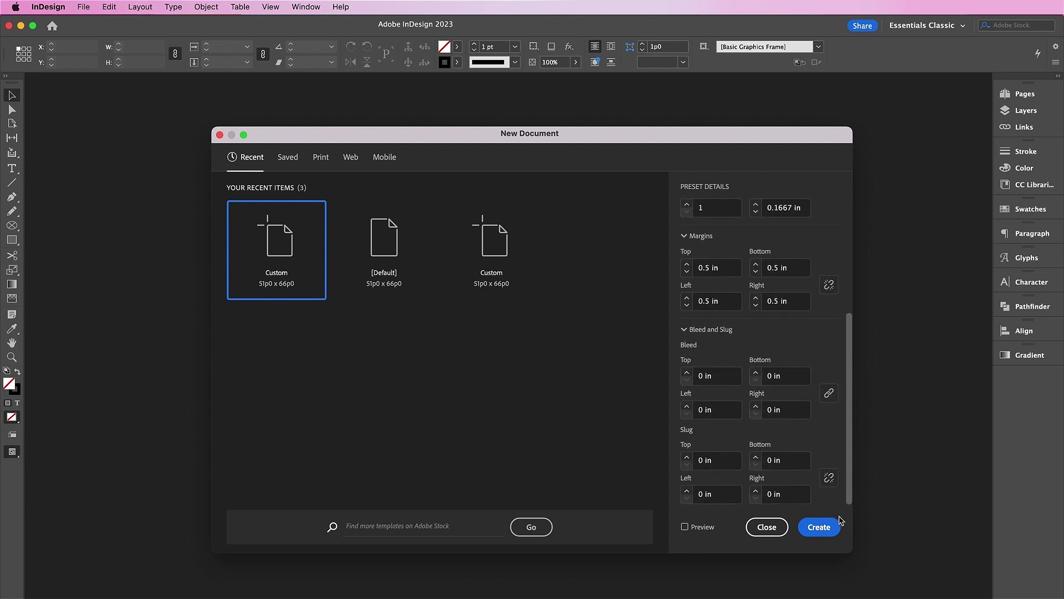
{"action": "left_click", "coordinate": [826, 528]}
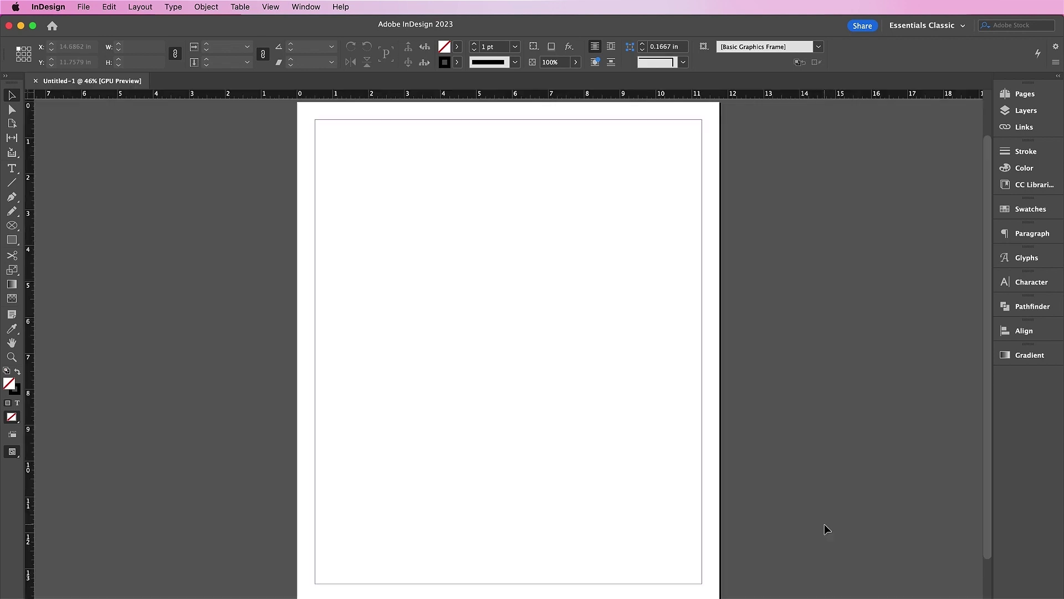
Rename Layer 1 as Pattern.
{"action": "left_click", "coordinate": [1004, 111]}
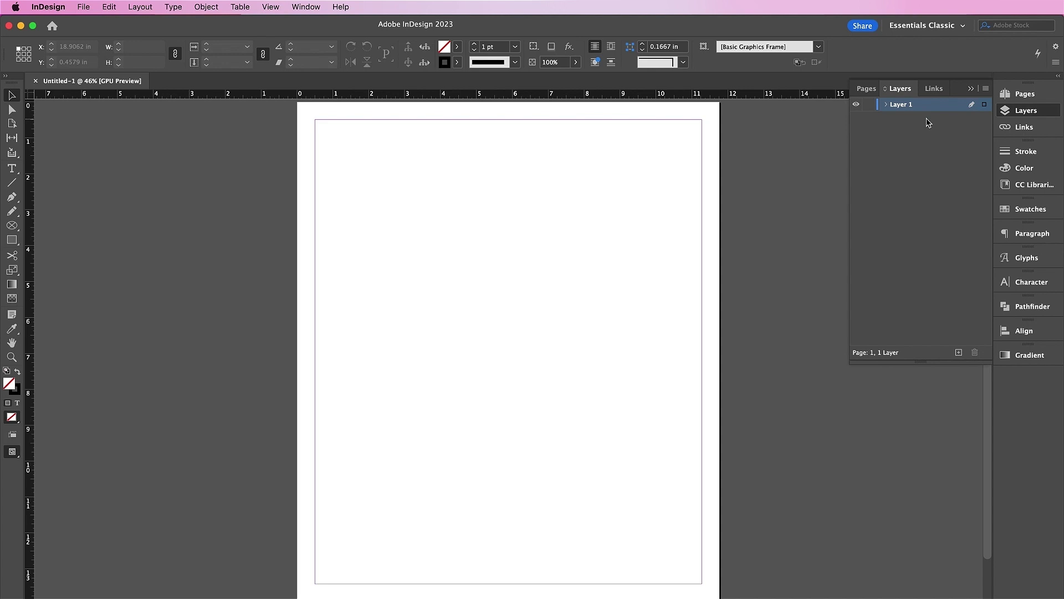
{"action": "double_click", "coordinate": [898, 104]}
{"action": "type", "text": "Pa"}
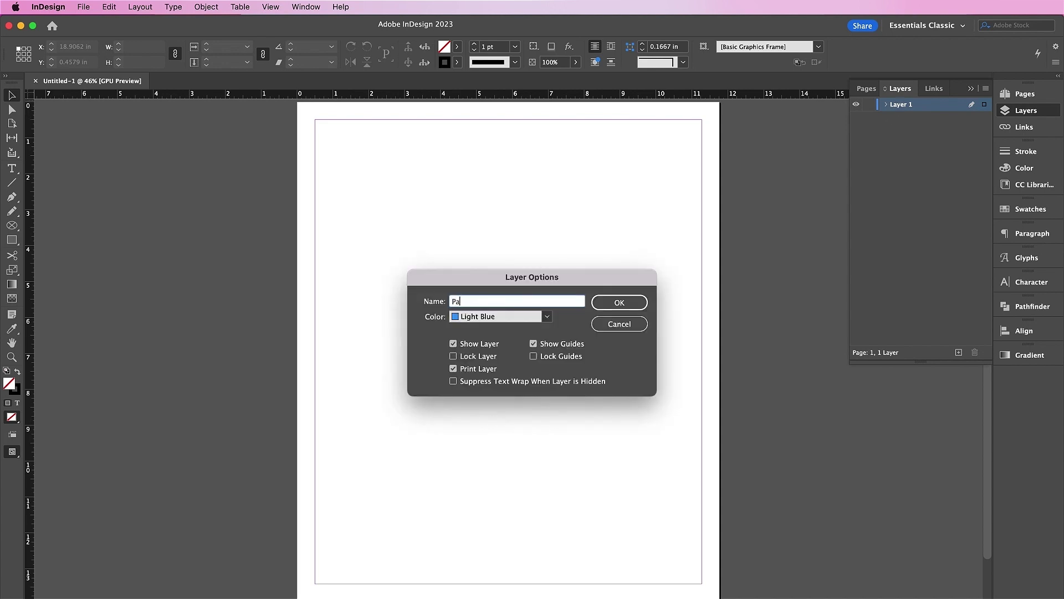
{"action": "type", "text": "ttern"}
{"action": "key", "text": "Return"}
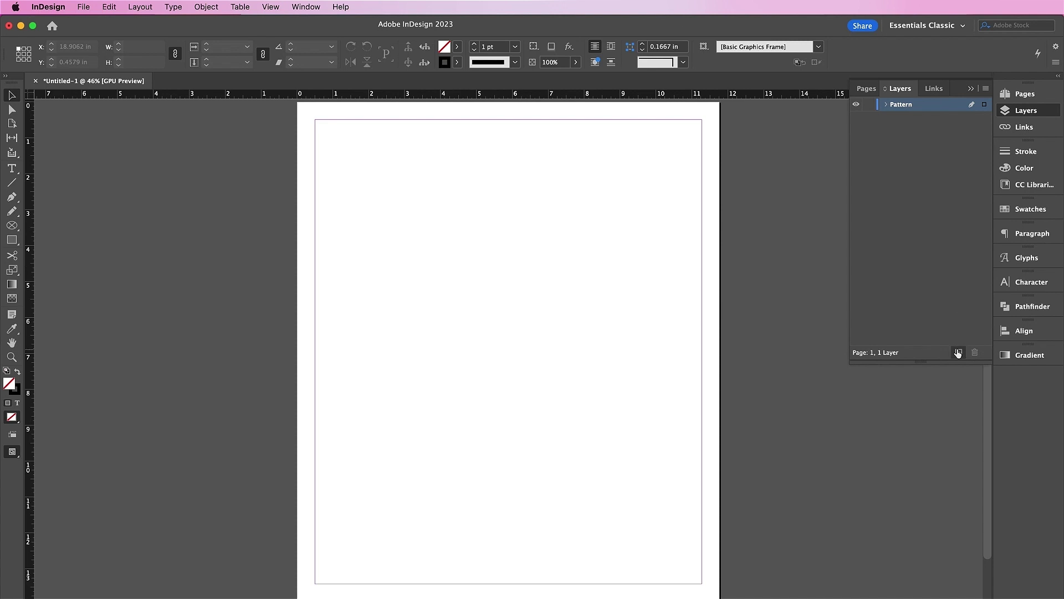
Add a non-printing layer named "Folds and Bleed – DO NOT PRINT" above the Pattern layer.
{"action": "left_click", "coordinate": [959, 353]}
{"action": "double_click", "coordinate": [899, 106]}
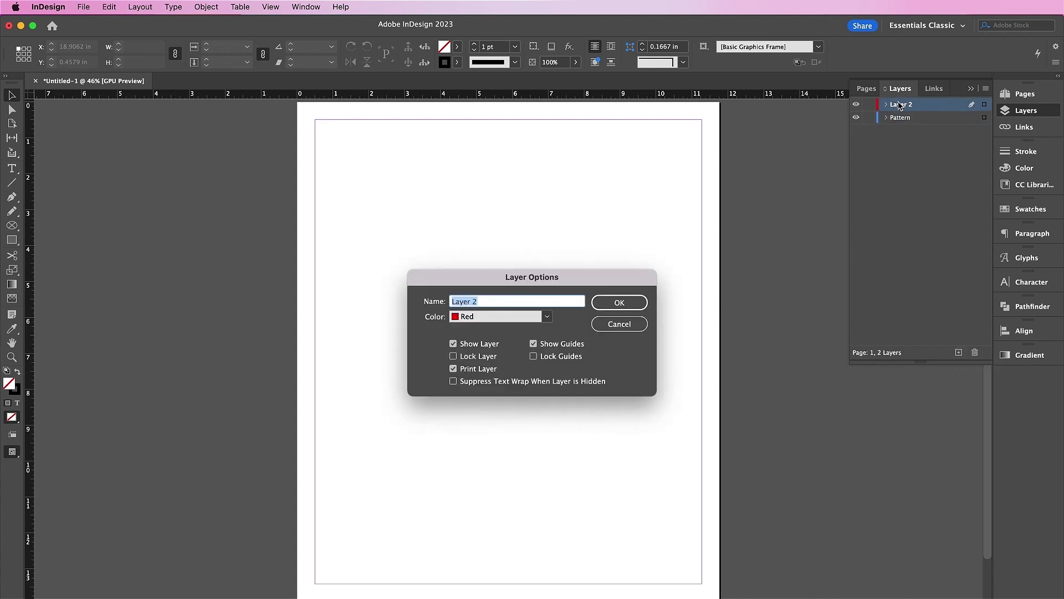
{"action": "type", "text": "Folds and Bleed – DO NOT PRINT"}
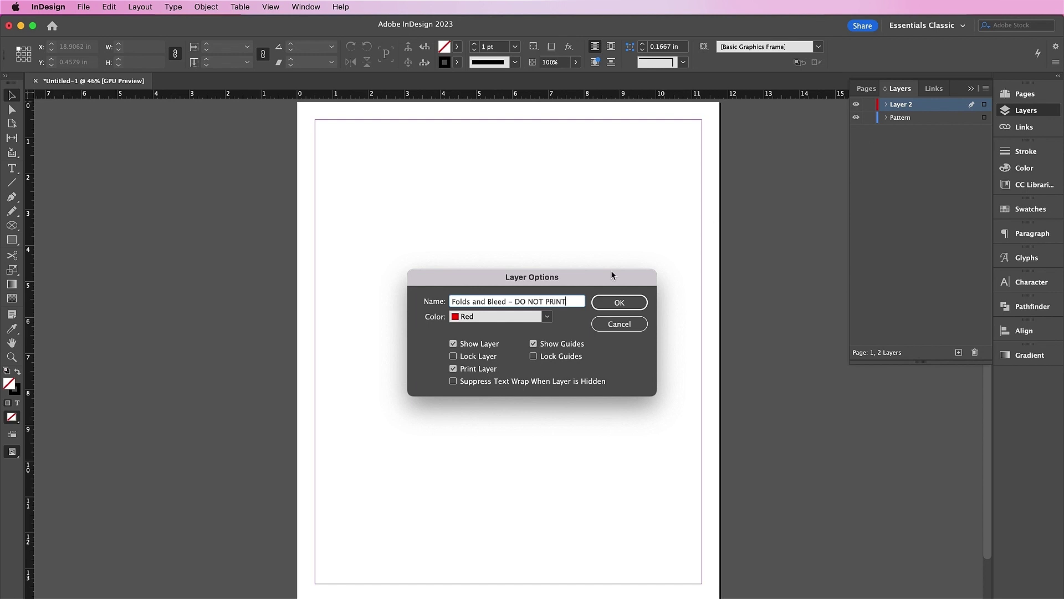
{"action": "left_click", "coordinate": [454, 369]}
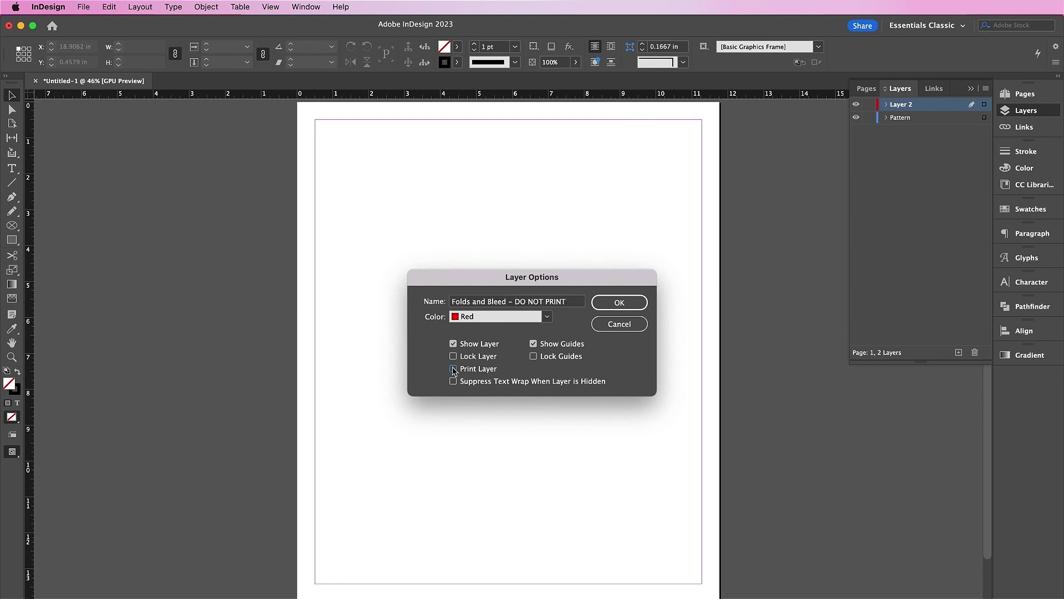
{"action": "left_click", "coordinate": [645, 308]}
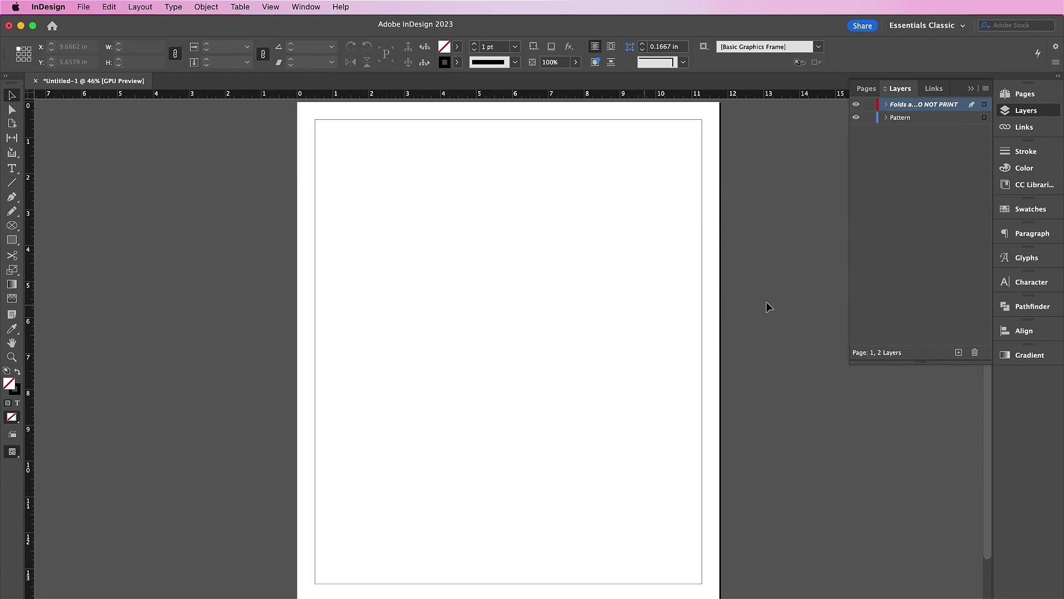
Add another non-printing layer named "Die Line – DO NOT PRINT" above the Folds and Bleed layer.
{"action": "left_click", "coordinate": [959, 352]}
{"action": "double_click", "coordinate": [908, 106]}
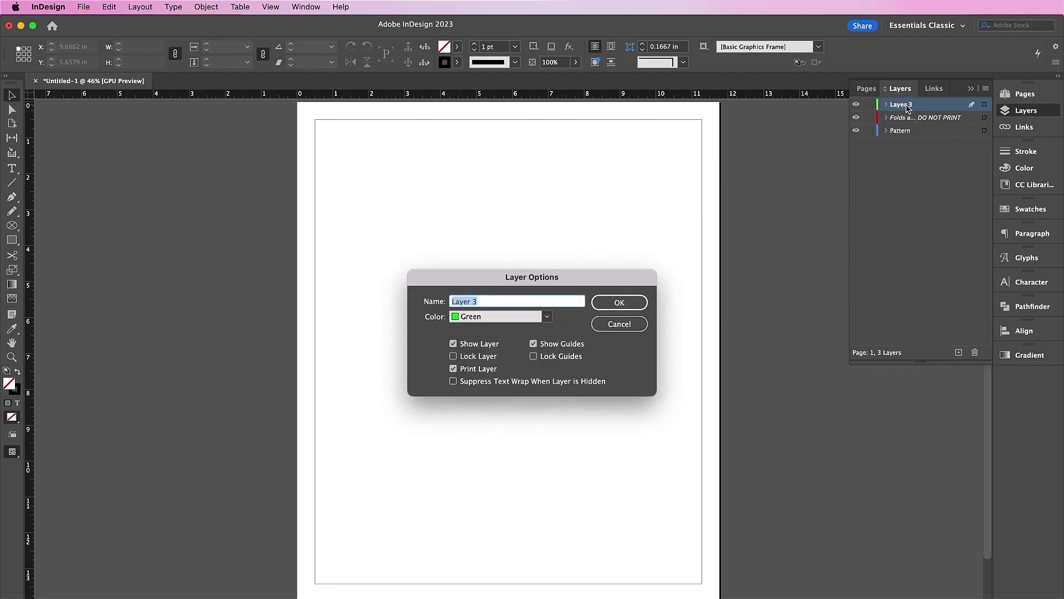
{"action": "type", "text": "Die Line – DO NOT PRINT"}
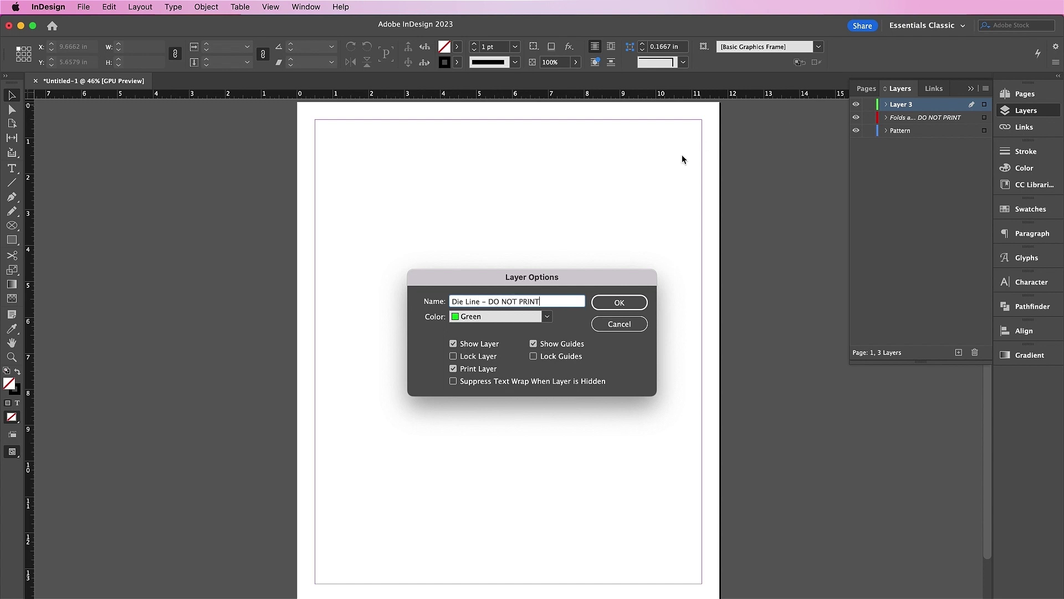
{"action": "left_click", "coordinate": [476, 370]}
{"action": "left_click", "coordinate": [618, 302]}
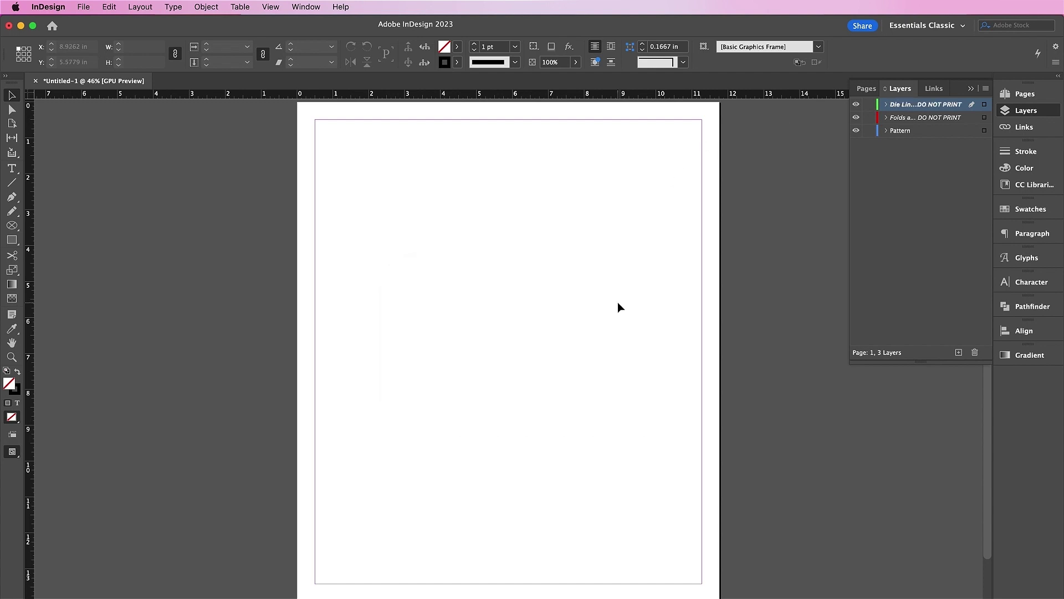
Add a layer named Labels above the Die Line layer.
{"action": "left_click", "coordinate": [958, 352]}
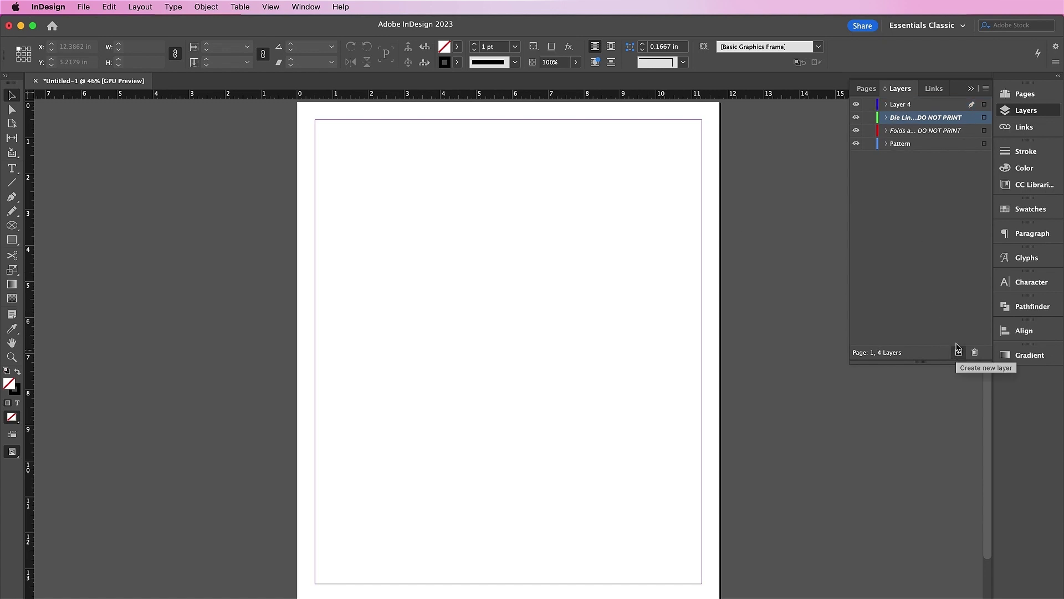
{"action": "double_click", "coordinate": [899, 105]}
{"action": "type", "text": "Labels"}
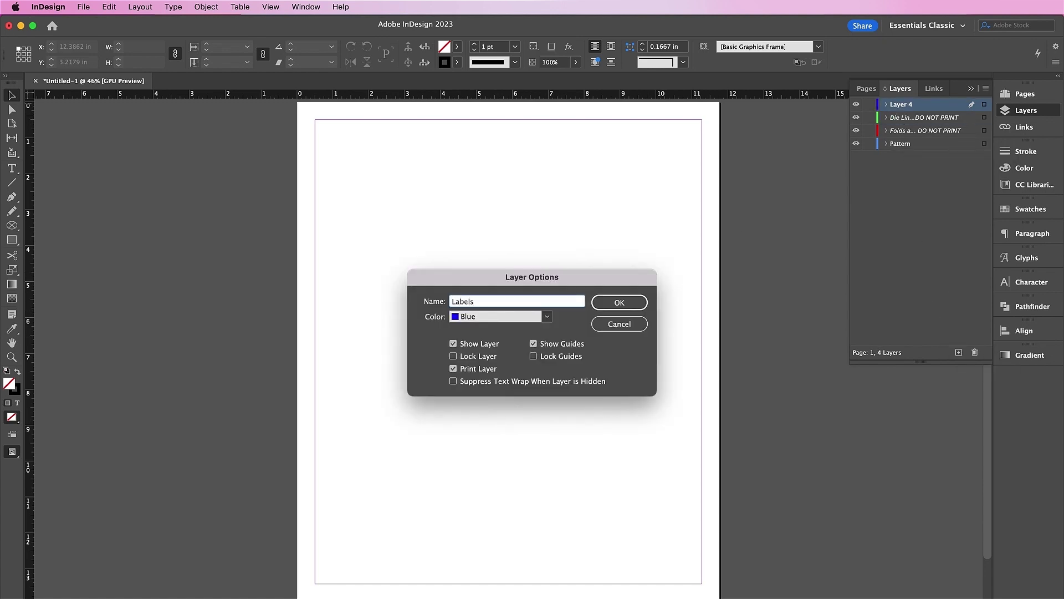
{"action": "key", "text": "Return"}
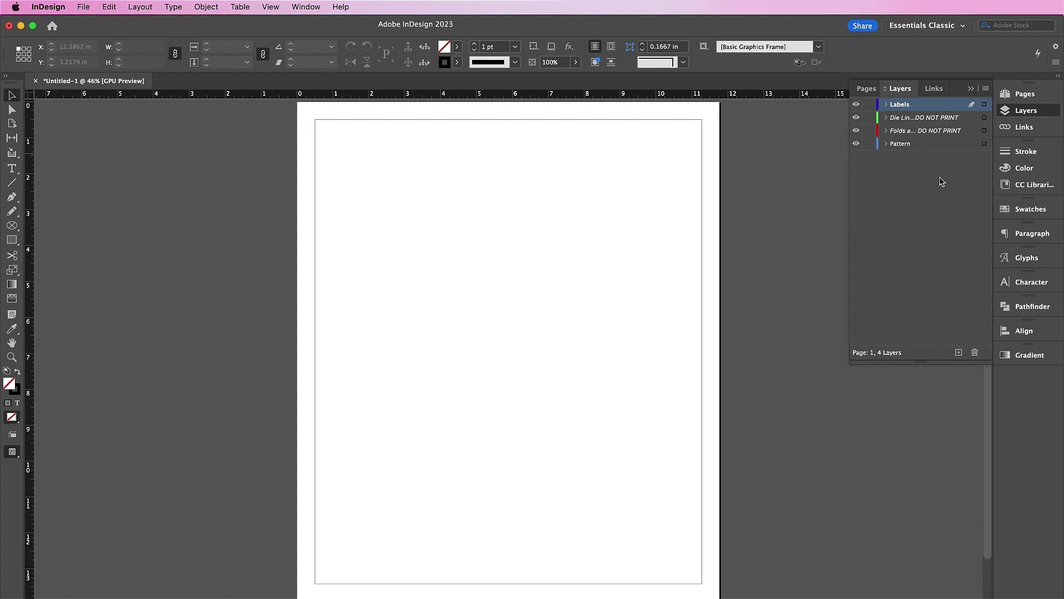
Add a layer named Type above the Labels layer.
{"action": "left_click", "coordinate": [959, 352]}
{"action": "double_click", "coordinate": [899, 104]}
{"action": "type", "text": "Type"}
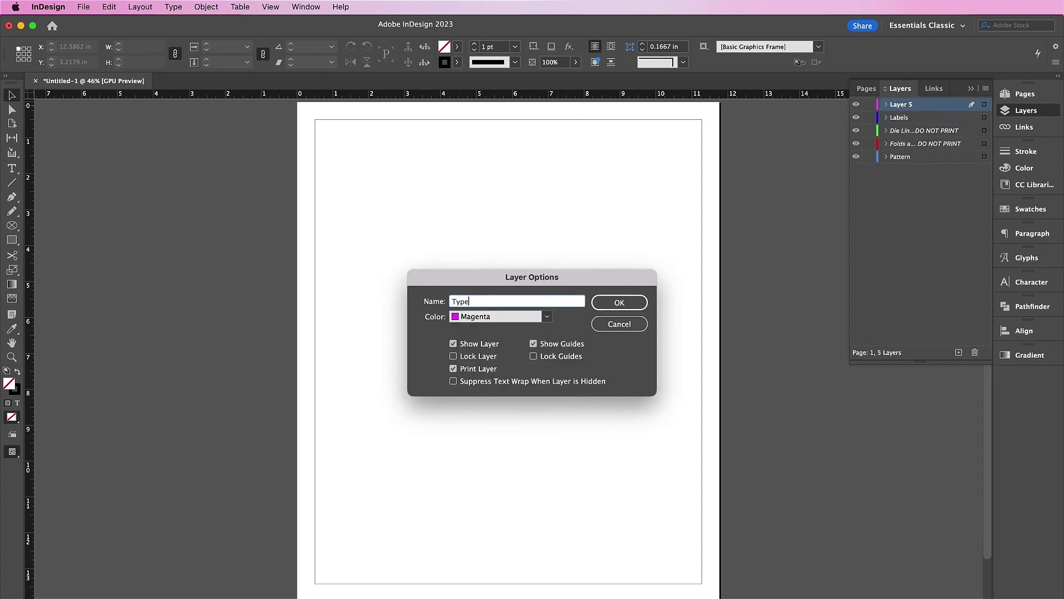
{"action": "key", "text": "Return"}
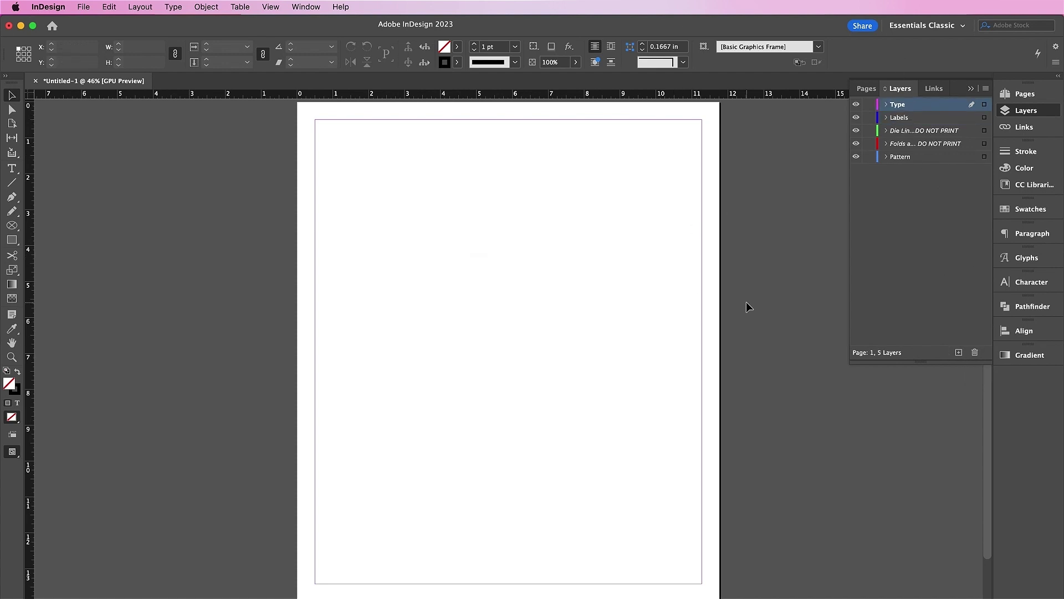
Lock the Pattern, Die Line, Labels and Type layers, leaving only the Folds and Bleed layer editable.
{"action": "left_click", "coordinate": [868, 157]}
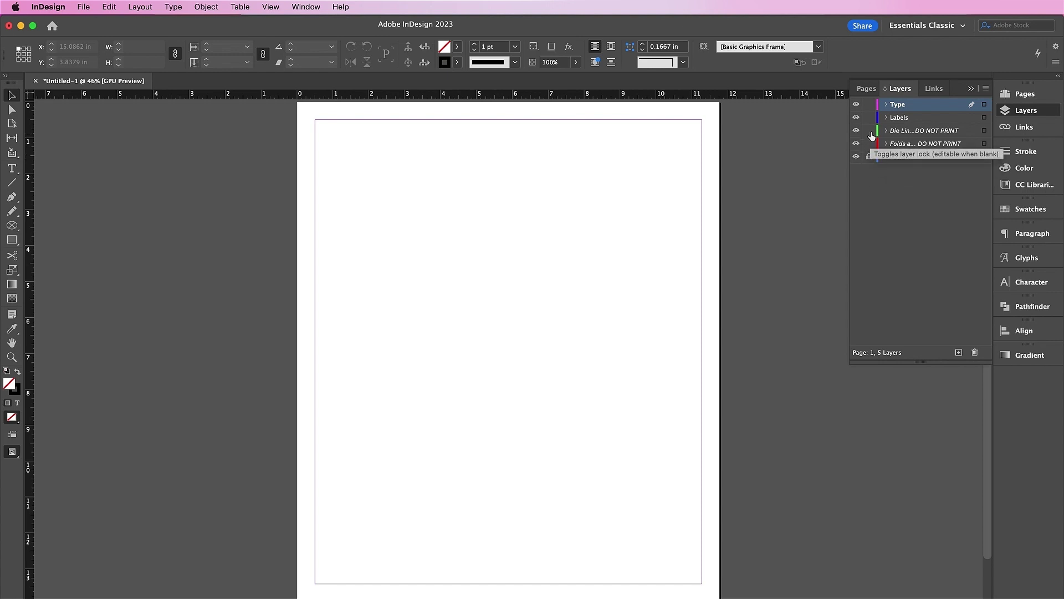
{"action": "left_click", "coordinate": [869, 130]}
{"action": "left_click", "coordinate": [868, 117]}
{"action": "left_click", "coordinate": [869, 104]}
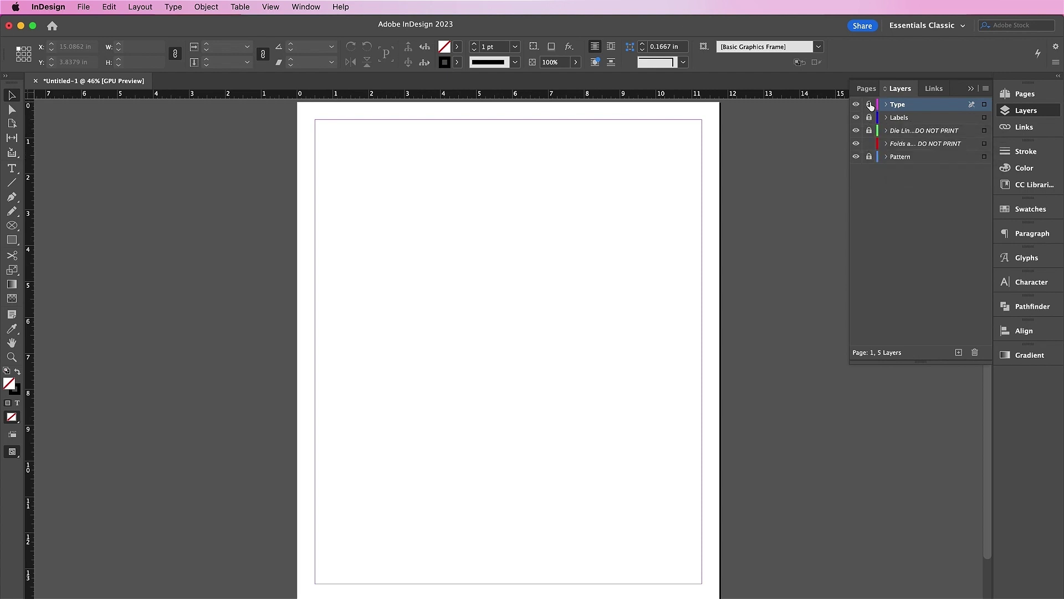
Paste the die-line artwork onto the Folds and Bleed layer and align it with the page edges.
{"action": "left_click", "coordinate": [902, 145]}
{"action": "key", "text": "super+equal"}
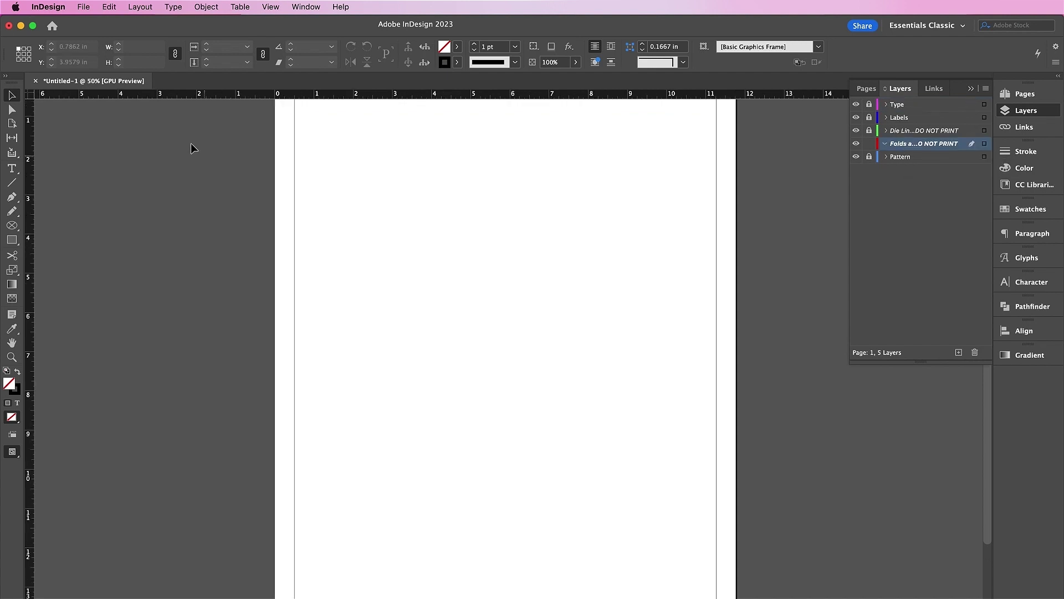
{"action": "left_click", "coordinate": [108, 7]}
{"action": "left_click", "coordinate": [120, 84]}
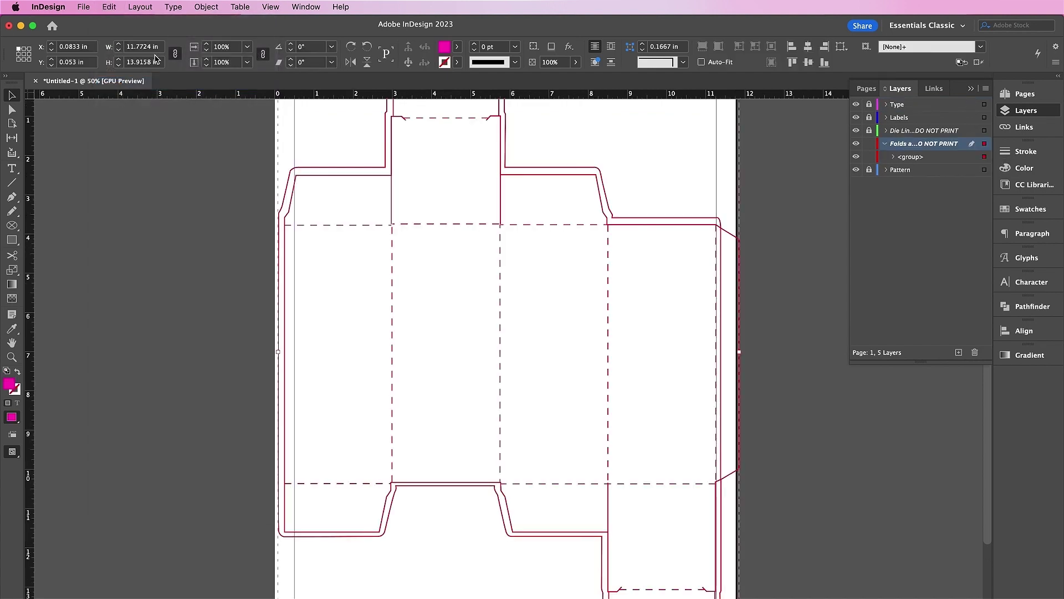
Ungroup the pasted die-line artwork into separate paths and deselect it.
{"action": "left_click", "coordinate": [206, 7]}
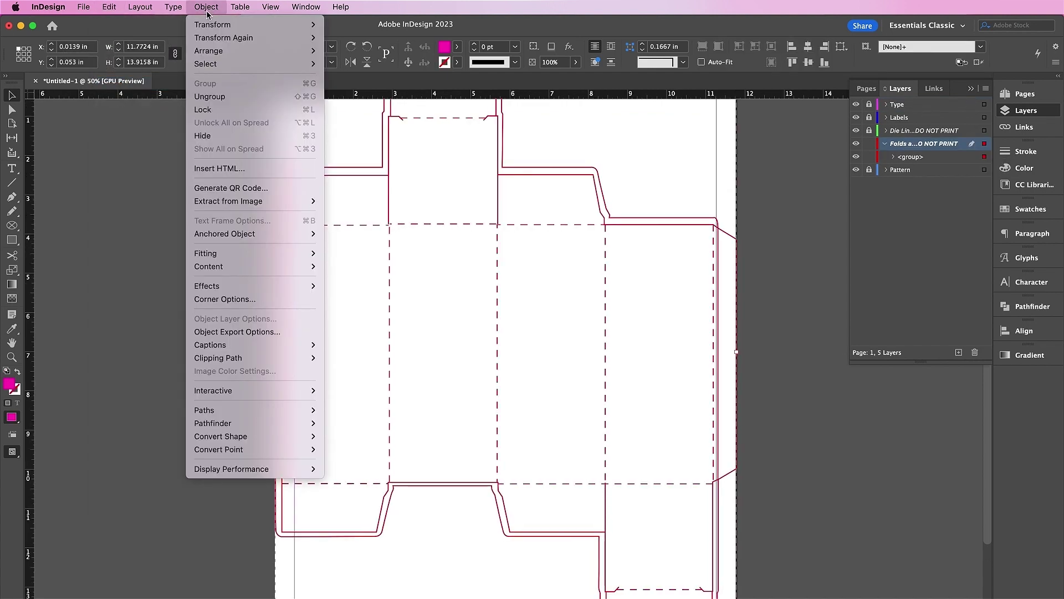
{"action": "left_click", "coordinate": [215, 96]}
{"action": "left_click", "coordinate": [217, 218]}
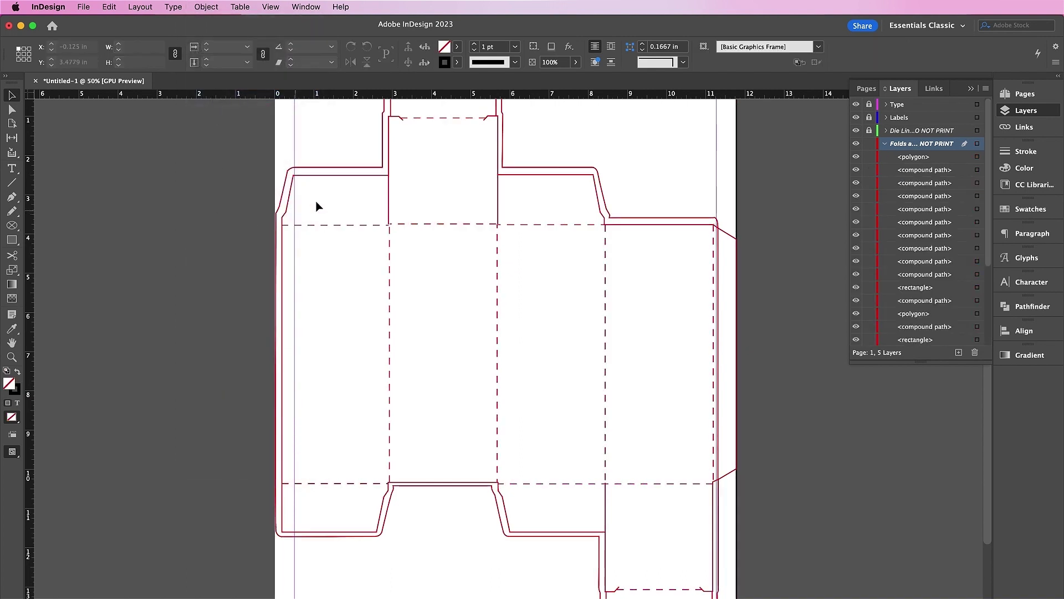
Select the inner cut-line outline paths of the box, including the side glue flap, and group them.
{"action": "left_click", "coordinate": [361, 176]}
{"action": "scroll", "coordinate": [392, 194], "scroll_direction": "up", "scroll_amount": 3}
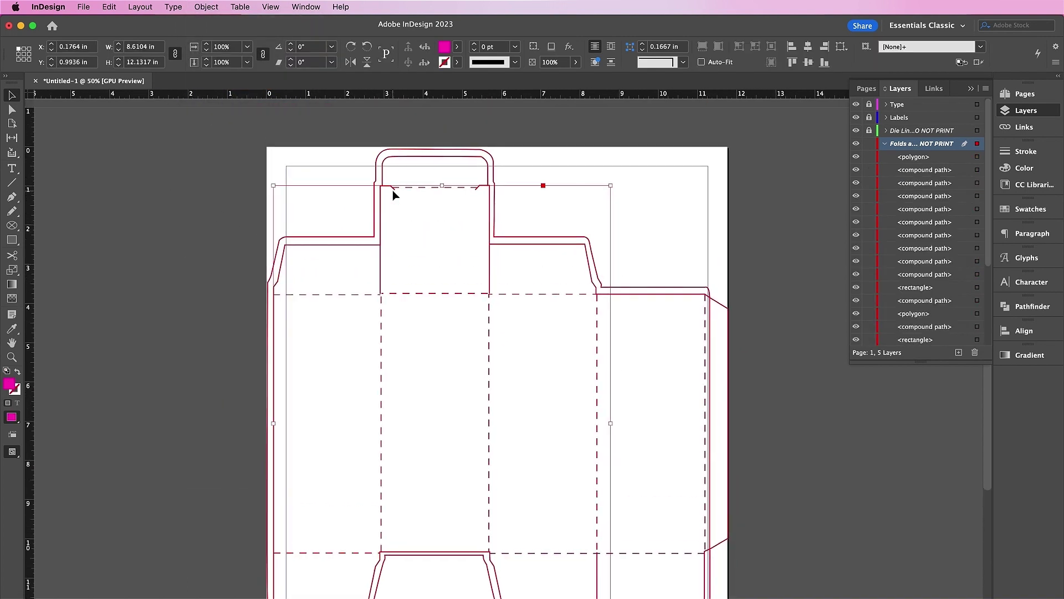
{"action": "left_click", "coordinate": [393, 160]}
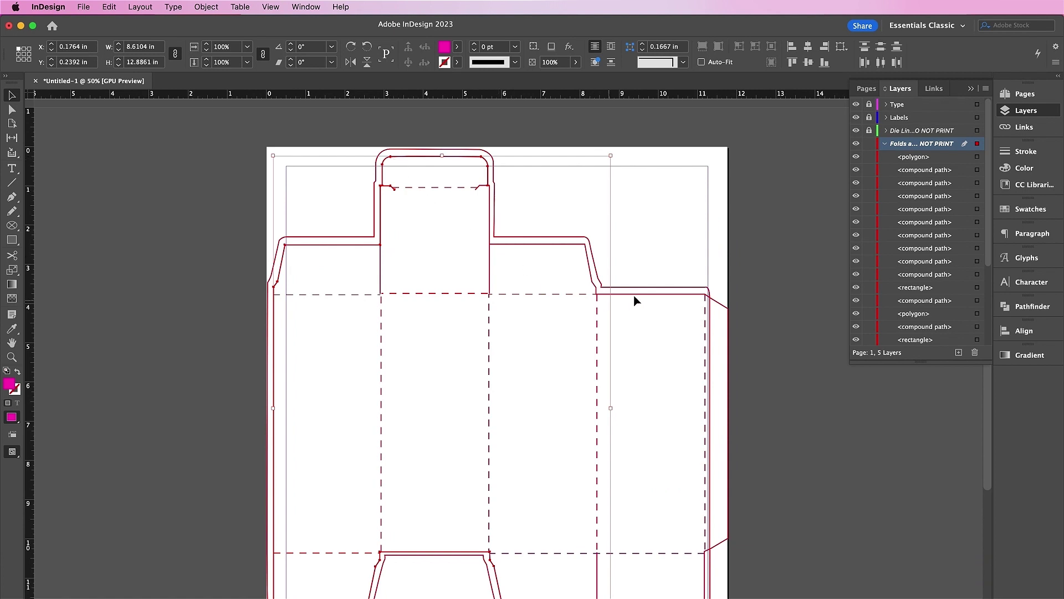
{"action": "left_click", "coordinate": [649, 299], "text": "shift"}
{"action": "left_click", "coordinate": [719, 304]}
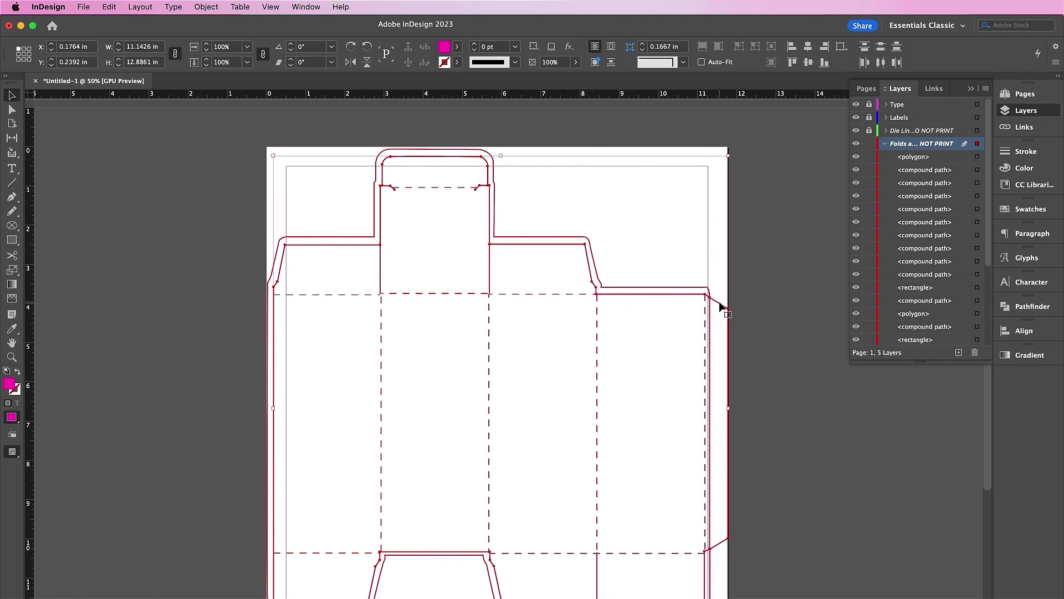
{"action": "scroll", "coordinate": [720, 304], "scroll_direction": "down", "scroll_amount": 5}
{"action": "left_click_drag", "start_coordinate": [704, 509], "coordinate": [701, 544]}
{"action": "scroll", "coordinate": [530, 440], "scroll_direction": "up", "scroll_amount": 3}
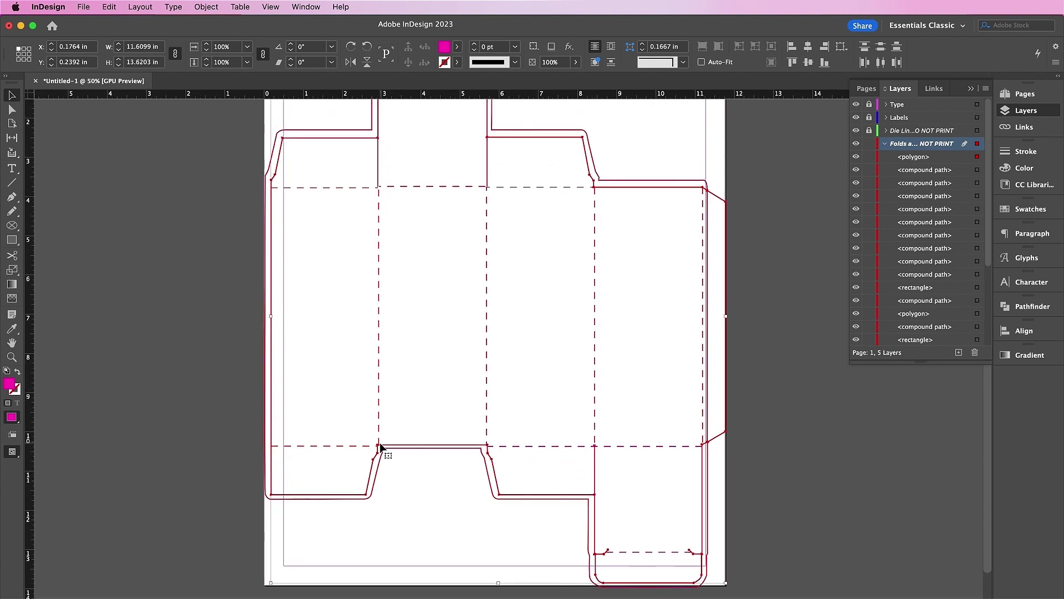
{"action": "scroll", "coordinate": [380, 443], "scroll_direction": "up", "scroll_amount": 5}
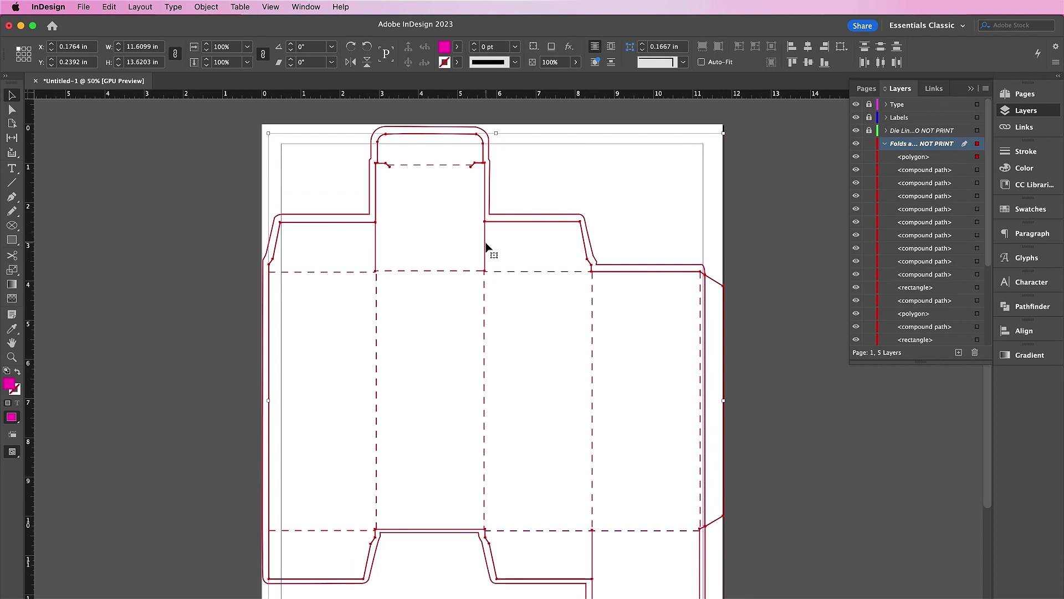
{"action": "right_click", "coordinate": [364, 228]}
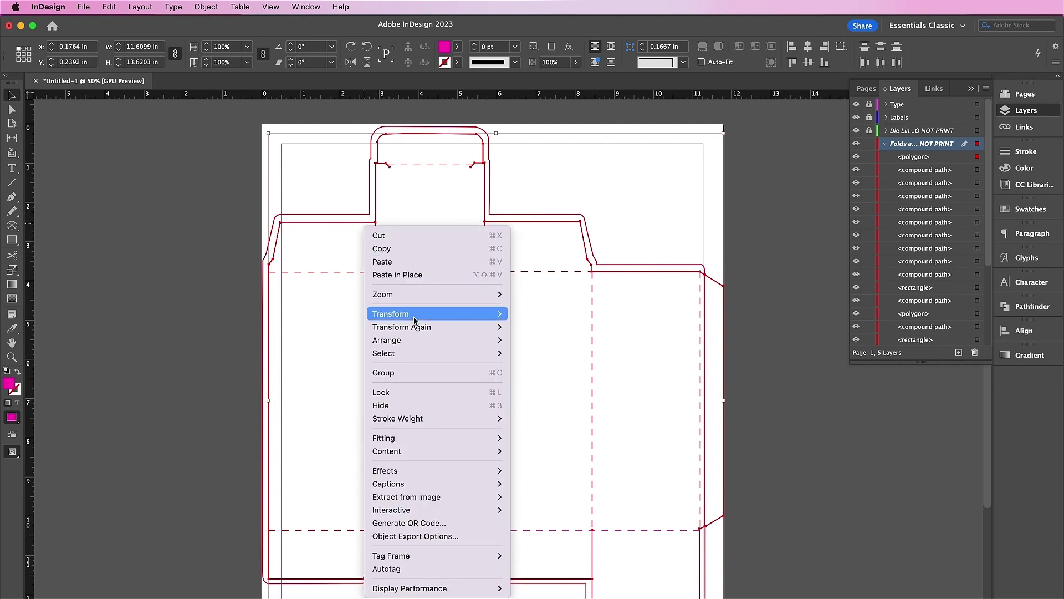
{"action": "left_click", "coordinate": [426, 372]}
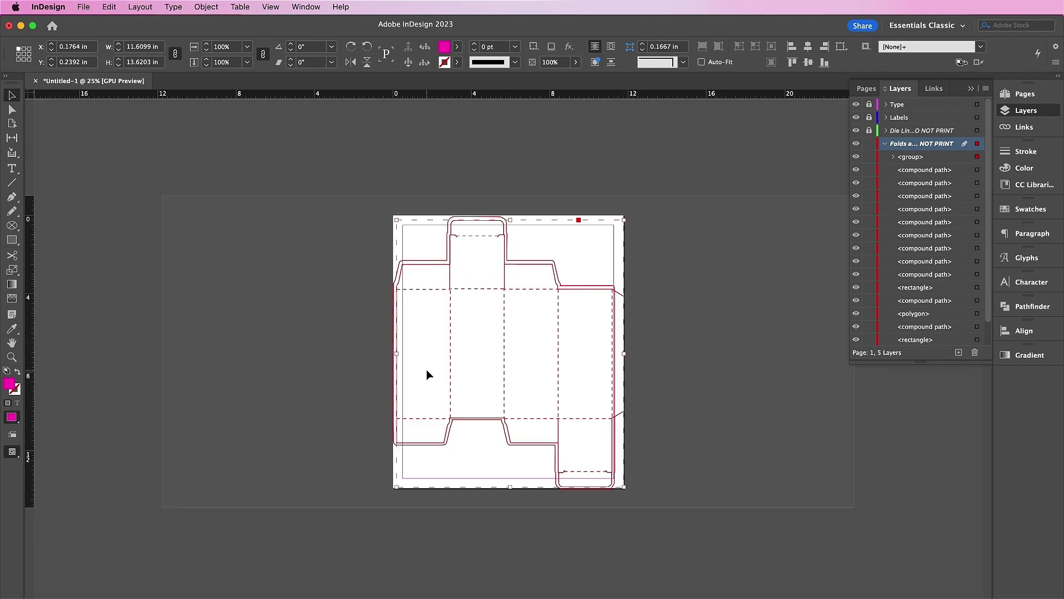
{"action": "key", "text": "super+minus"}
{"action": "left_click", "coordinate": [775, 416]}
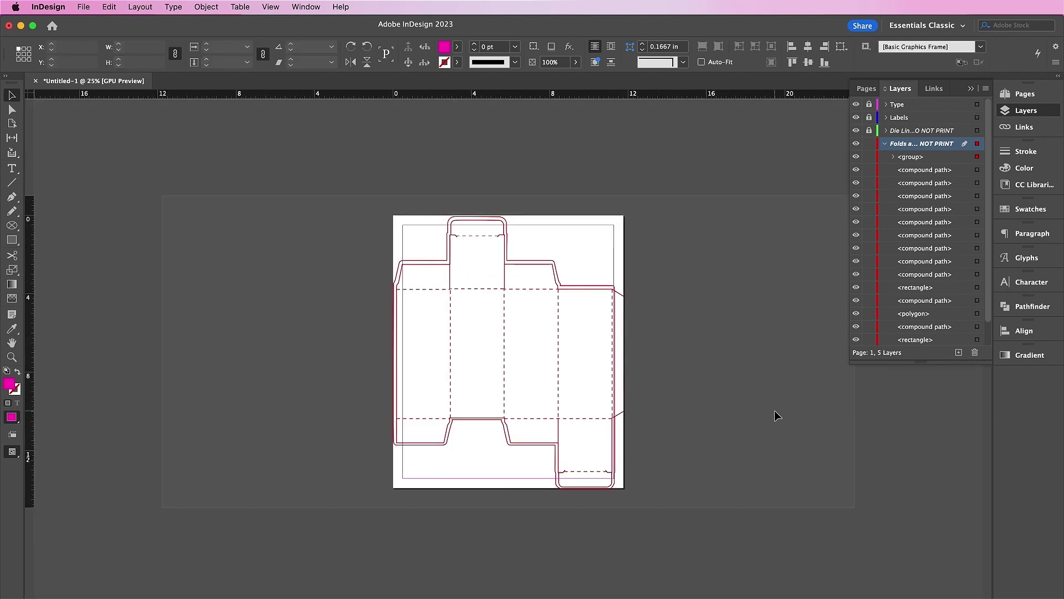
Move the grouped cut lines onto the unlocked Die Line layer and make it active, with the Folds and Bleed layer locked.
{"action": "left_click", "coordinate": [856, 157]}
{"action": "left_click", "coordinate": [856, 158]}
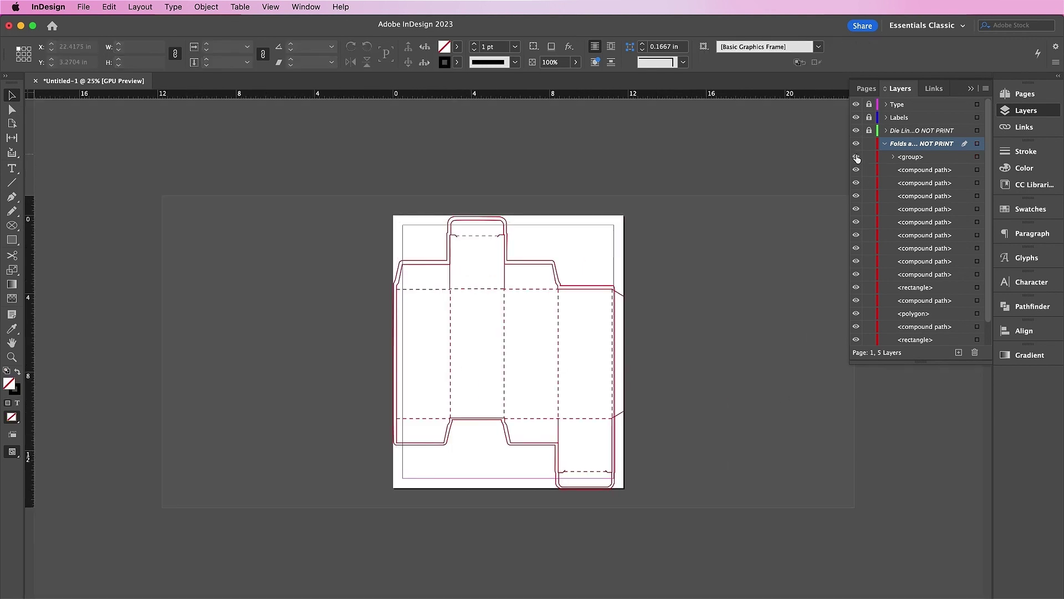
{"action": "left_click", "coordinate": [857, 157]}
{"action": "left_click", "coordinate": [856, 157]}
{"action": "key", "text": "super+equal"}
{"action": "left_click", "coordinate": [933, 158]}
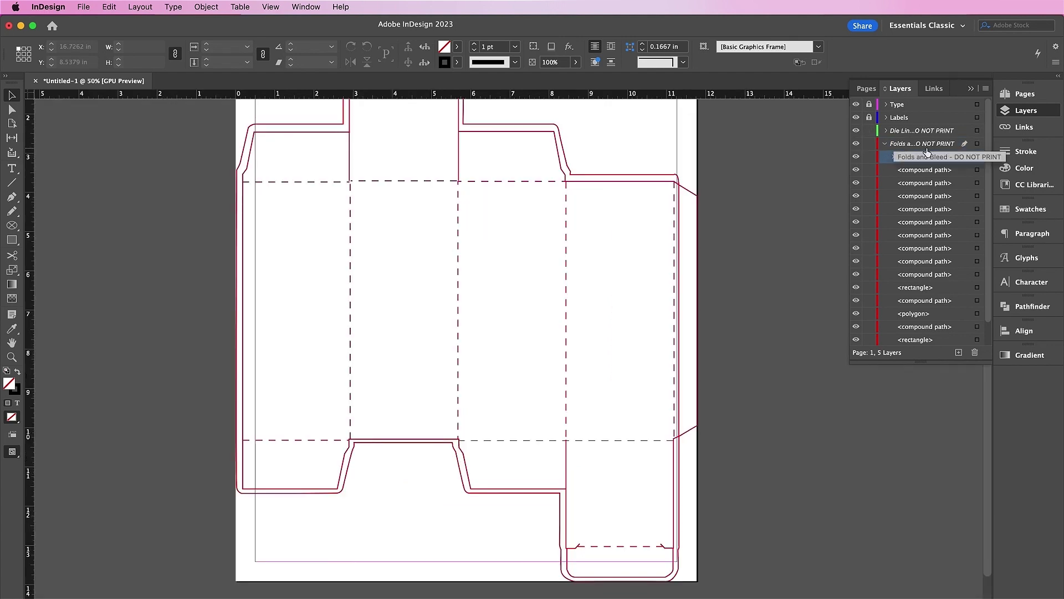
{"action": "left_click_drag", "start_coordinate": [929, 156], "coordinate": [907, 136]}
{"action": "left_click", "coordinate": [886, 131]}
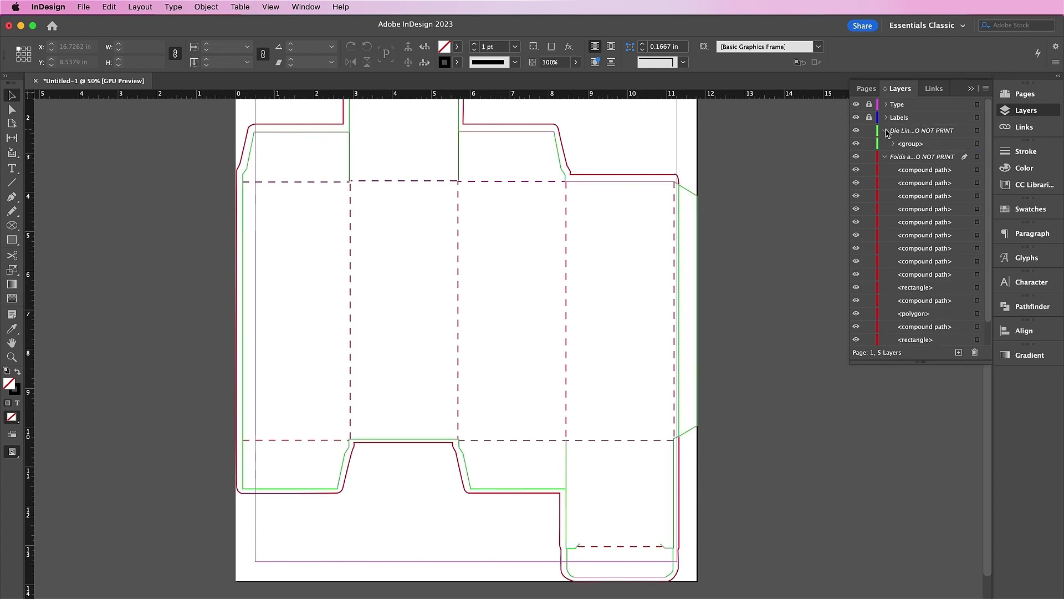
{"action": "left_click", "coordinate": [869, 156]}
{"action": "left_click", "coordinate": [912, 131]}
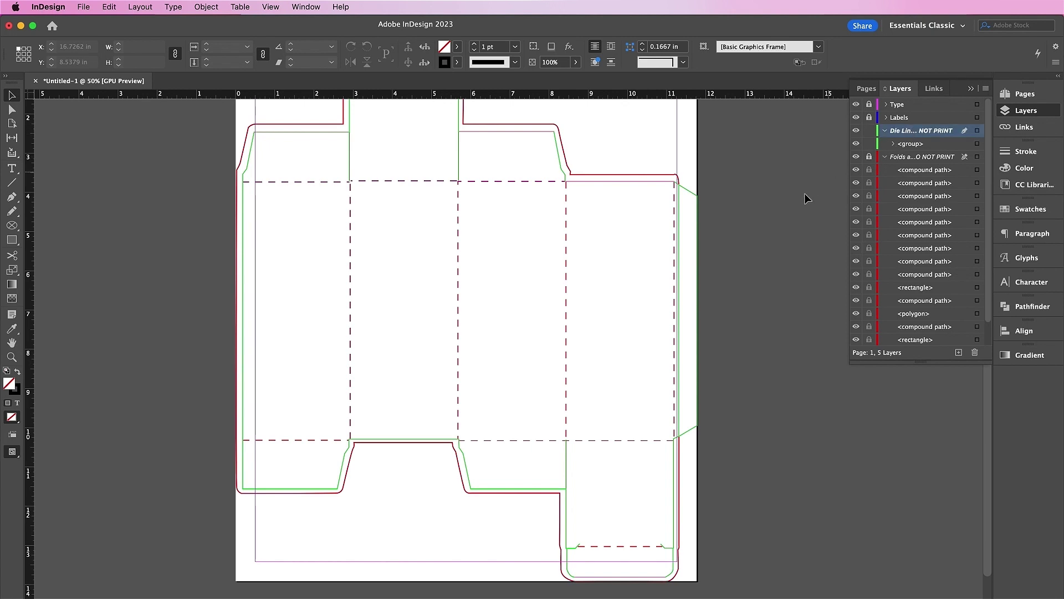
Start a new color swatch named "Die Line Spot Color" and set its color type to Spot.
{"action": "left_click", "coordinate": [1016, 210]}
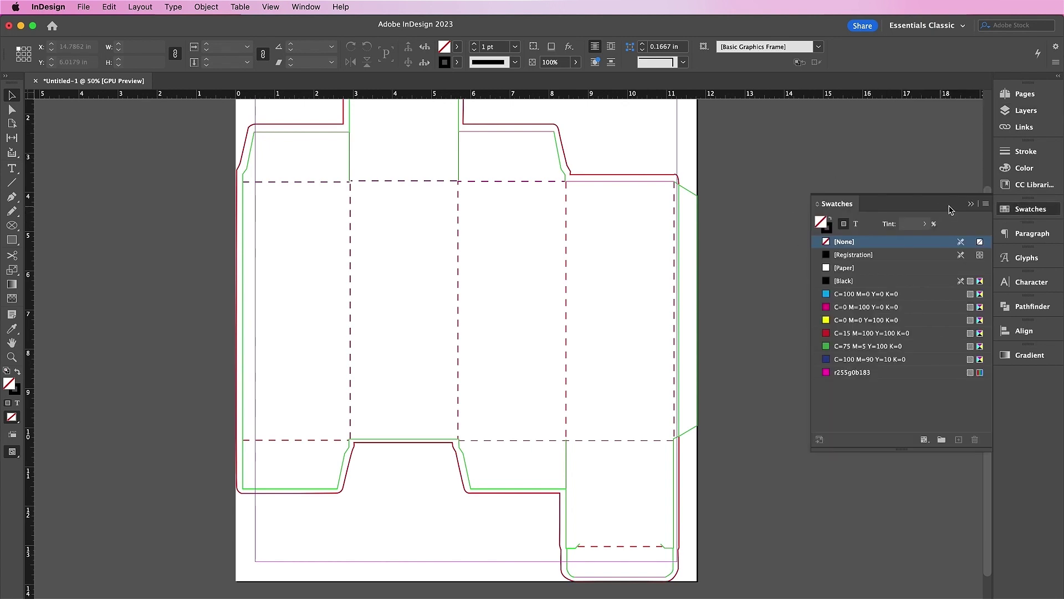
{"action": "left_click", "coordinate": [985, 203]}
{"action": "left_click", "coordinate": [959, 212]}
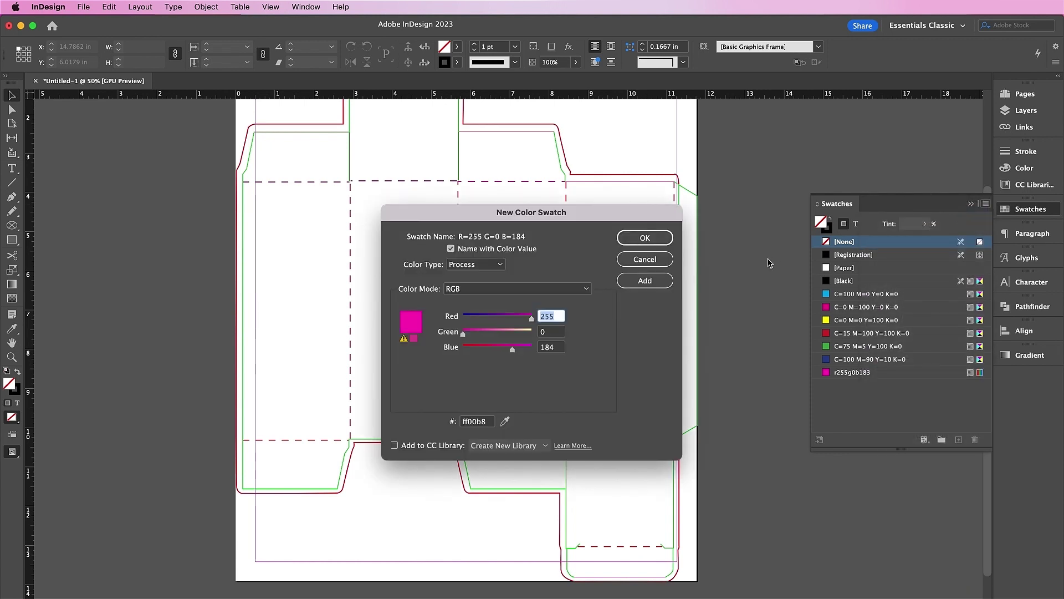
{"action": "left_click", "coordinate": [464, 251]}
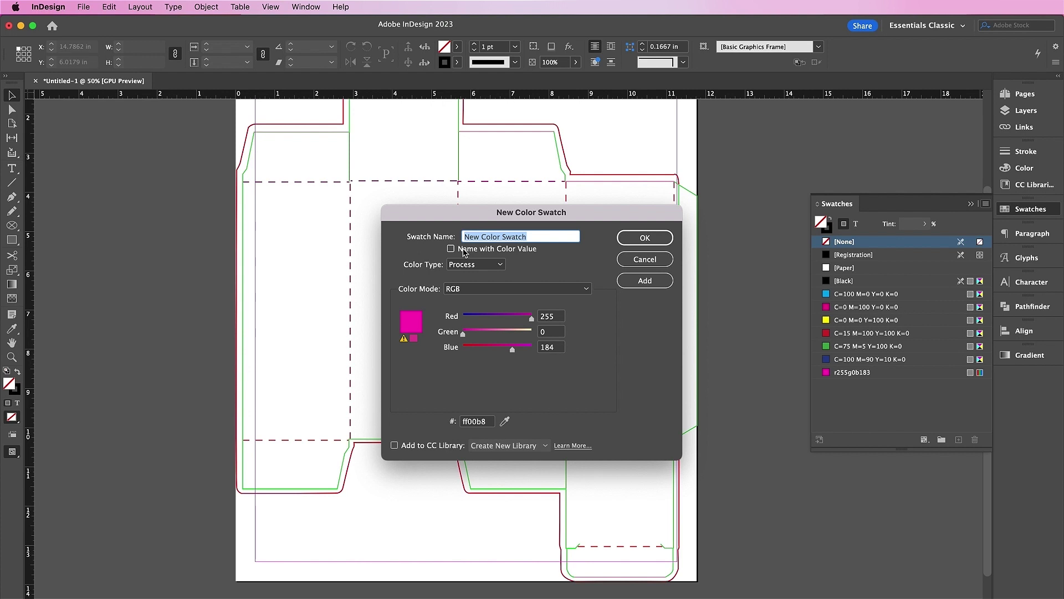
{"action": "type", "text": "DieLineSpotCo"}
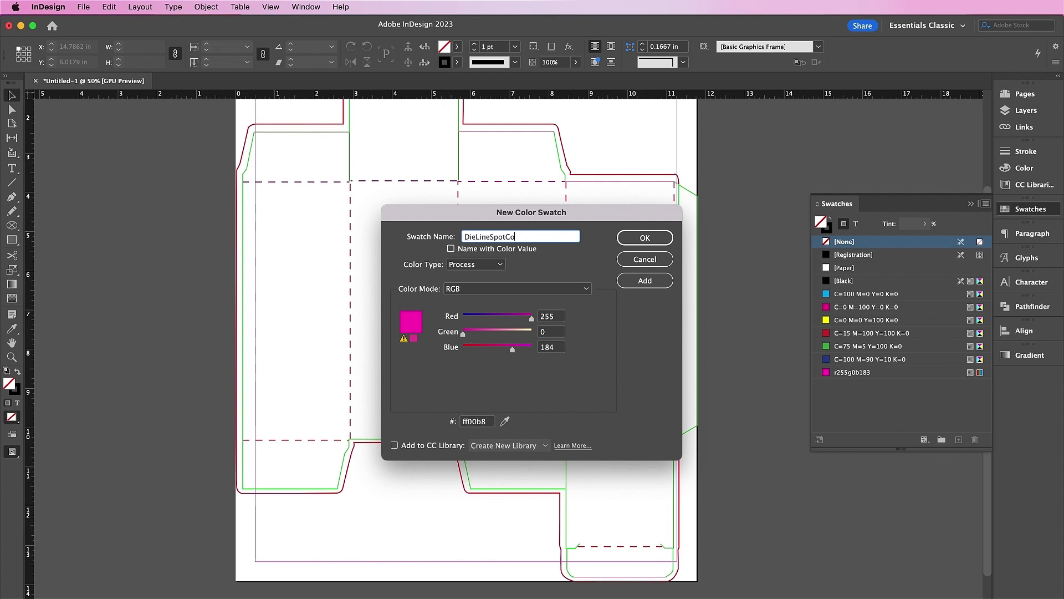
{"action": "key", "text": "Left"}
{"action": "key", "text": "Left"}
{"action": "key", "text": "Left"}
{"action": "key", "text": "Left"}
{"action": "key", "text": "Left"}
{"action": "key", "text": "Left"}
{"action": "key", "text": "Left"}
{"action": "key", "text": "Left"}
{"action": "key", "text": "Left"}
{"action": "key", "text": "Left"}
{"action": "key", "text": "Left"}
{"action": "key", "text": "Left"}
{"action": "key", "text": "Left"}
{"action": "key", "text": "Left"}
{"action": "left_click", "coordinate": [472, 267]}
{"action": "left_click", "coordinate": [470, 289]}
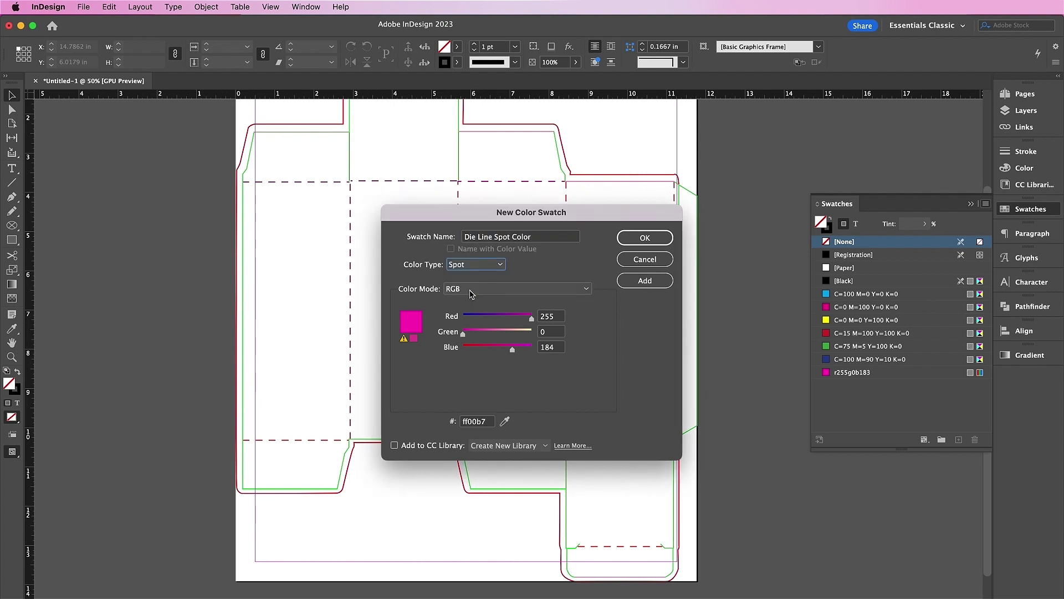
Set the new swatch to CMYK with 0% cyan, 100% magenta, 0% yellow and 0% black, and add it to the document.
{"action": "left_click", "coordinate": [470, 293]}
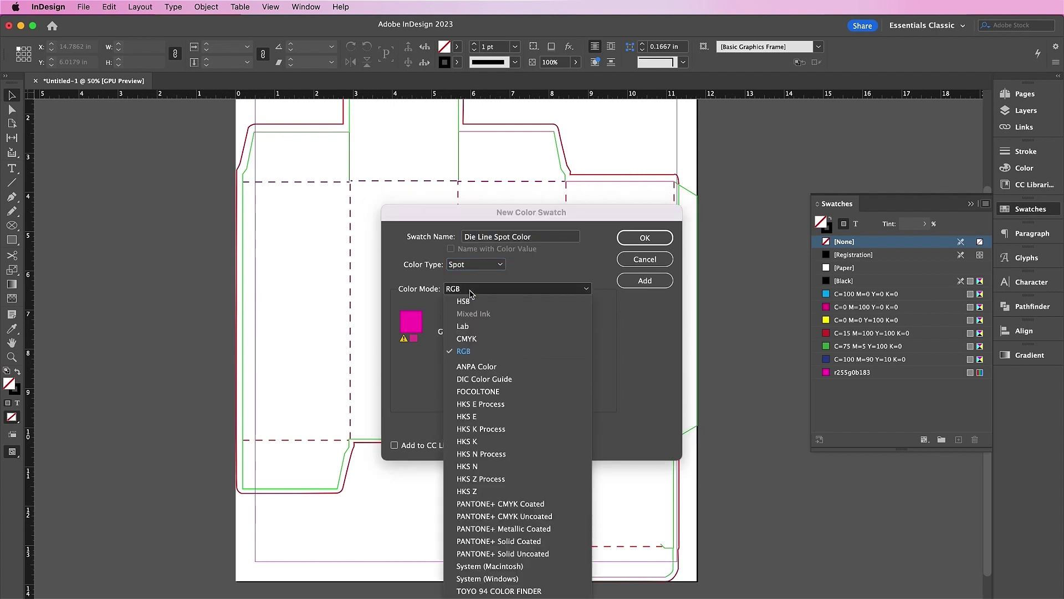
{"action": "left_click", "coordinate": [468, 340]}
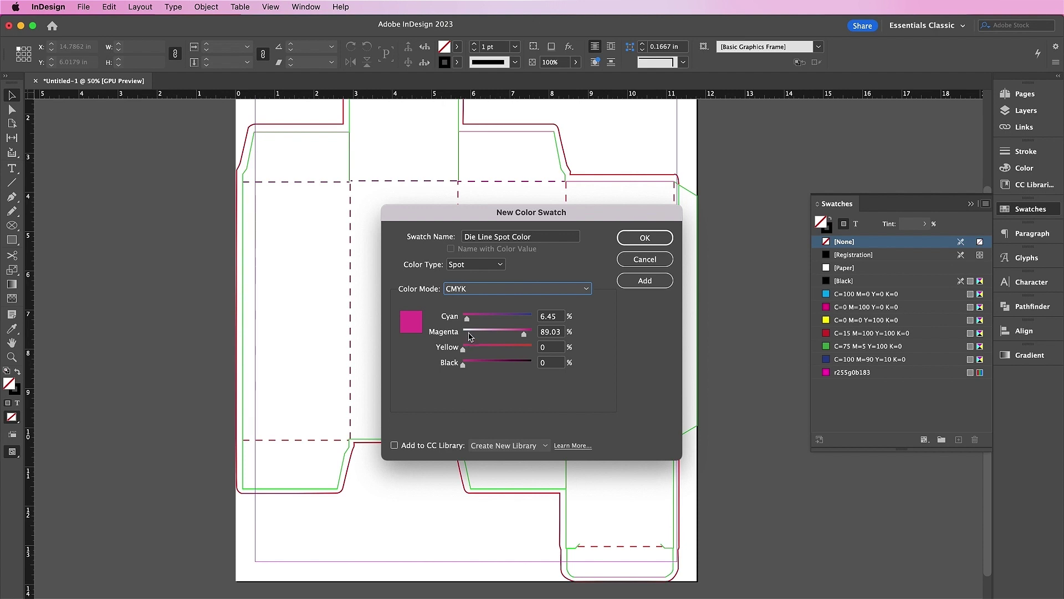
{"action": "left_click_drag", "start_coordinate": [467, 321], "coordinate": [462, 319]}
{"action": "left_click_drag", "start_coordinate": [523, 334], "coordinate": [546, 340]}
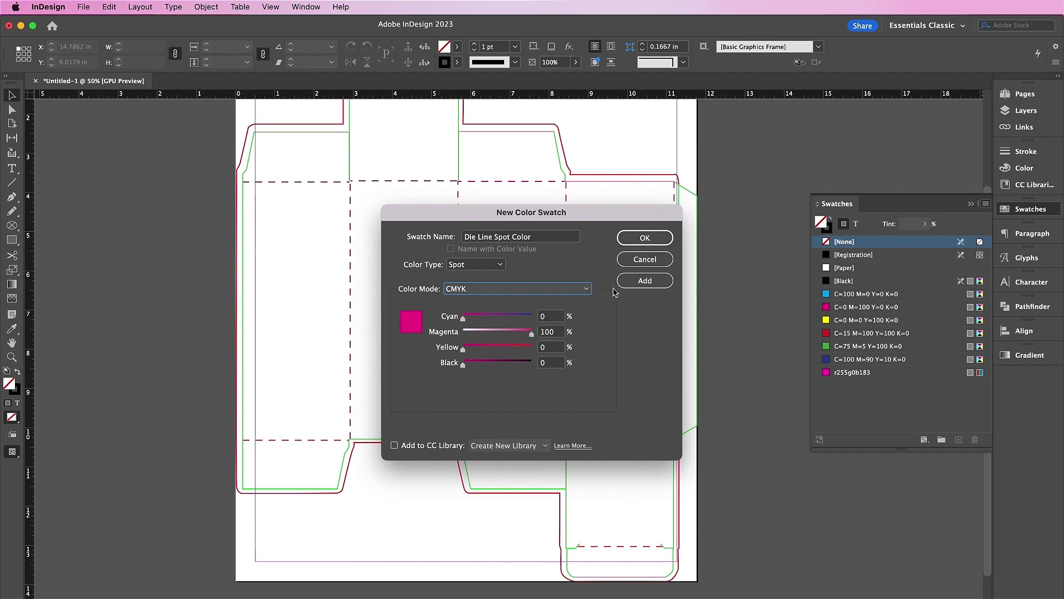
{"action": "left_click", "coordinate": [638, 281]}
{"action": "left_click", "coordinate": [637, 239]}
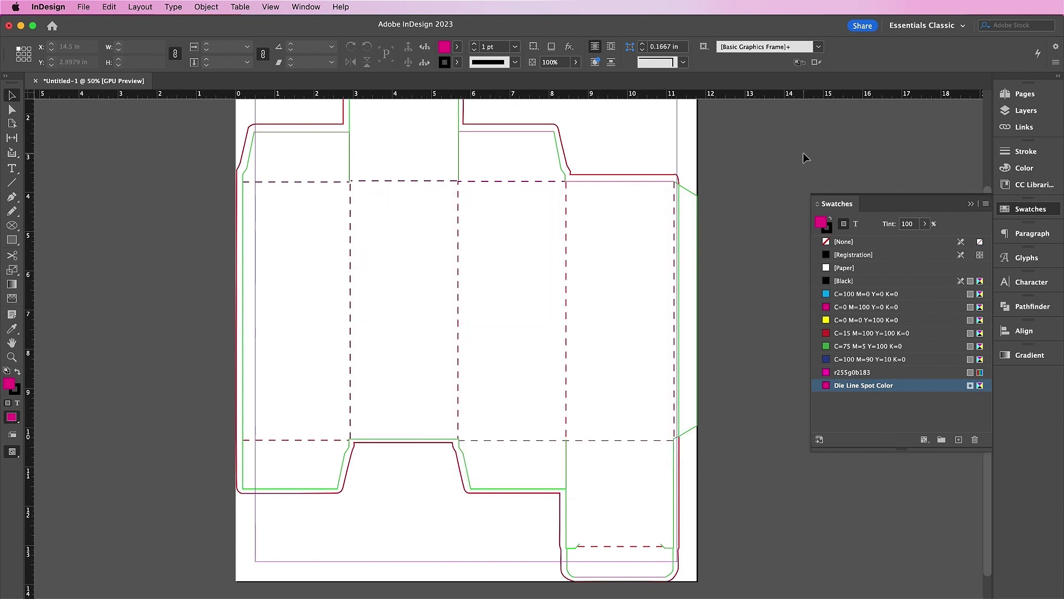
Hide the Folds and Bleed layer, select the die-line group and turn off the display of frame edges.
{"action": "left_click", "coordinate": [1037, 113]}
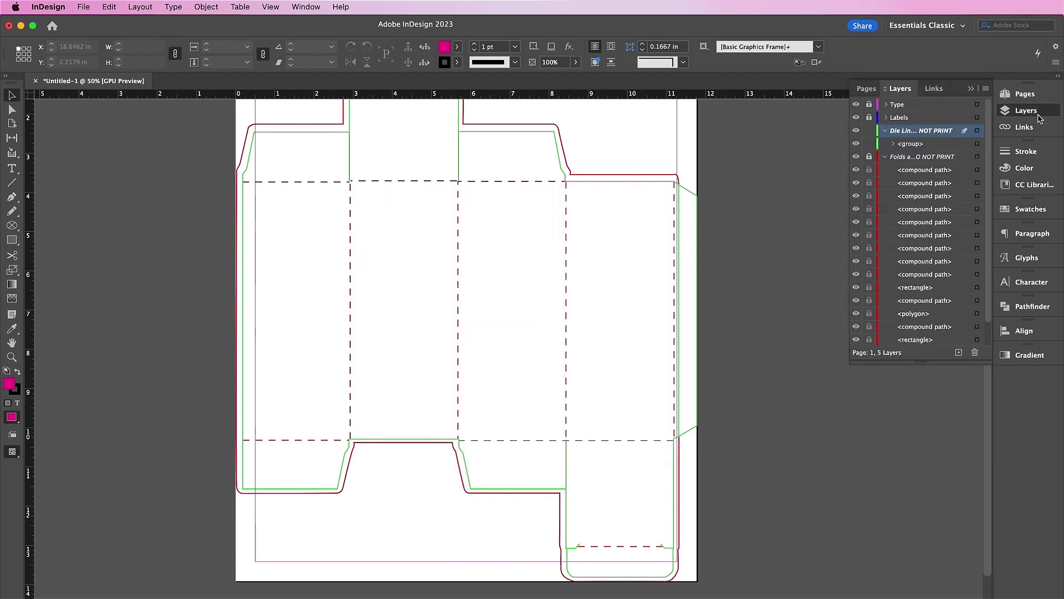
{"action": "left_click", "coordinate": [857, 157]}
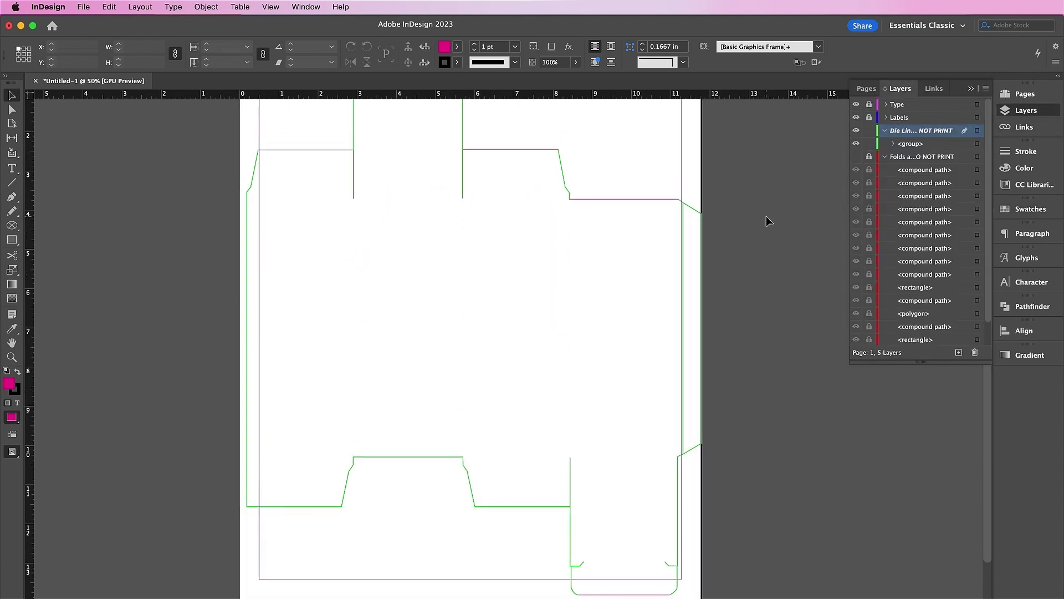
{"action": "scroll", "coordinate": [768, 219], "scroll_direction": "up", "scroll_amount": 3}
{"action": "left_click", "coordinate": [650, 210]}
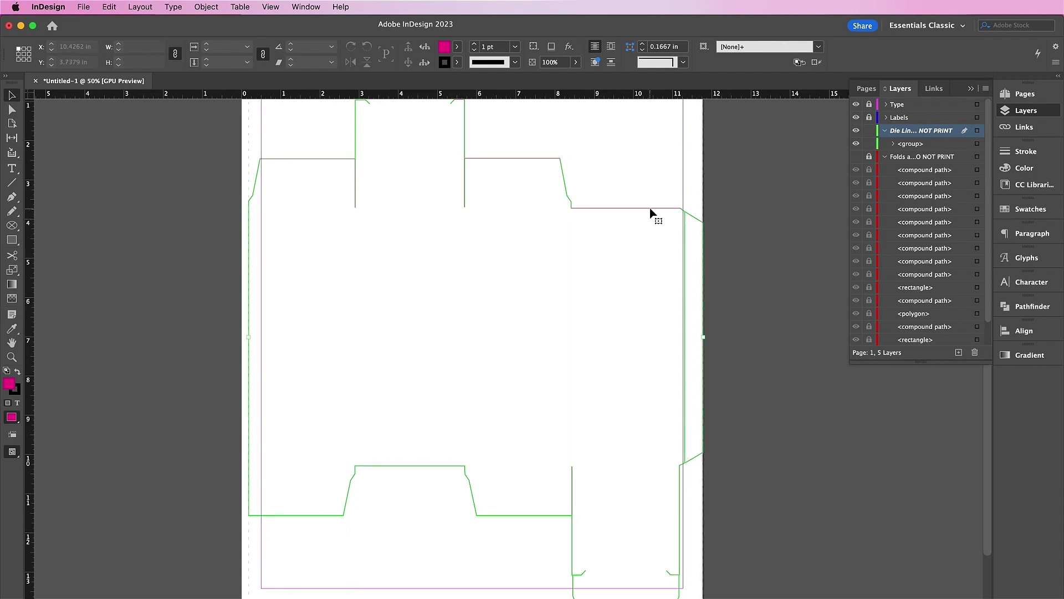
{"action": "left_click", "coordinate": [271, 7]}
{"action": "mouse_move", "coordinate": [363, 266]}
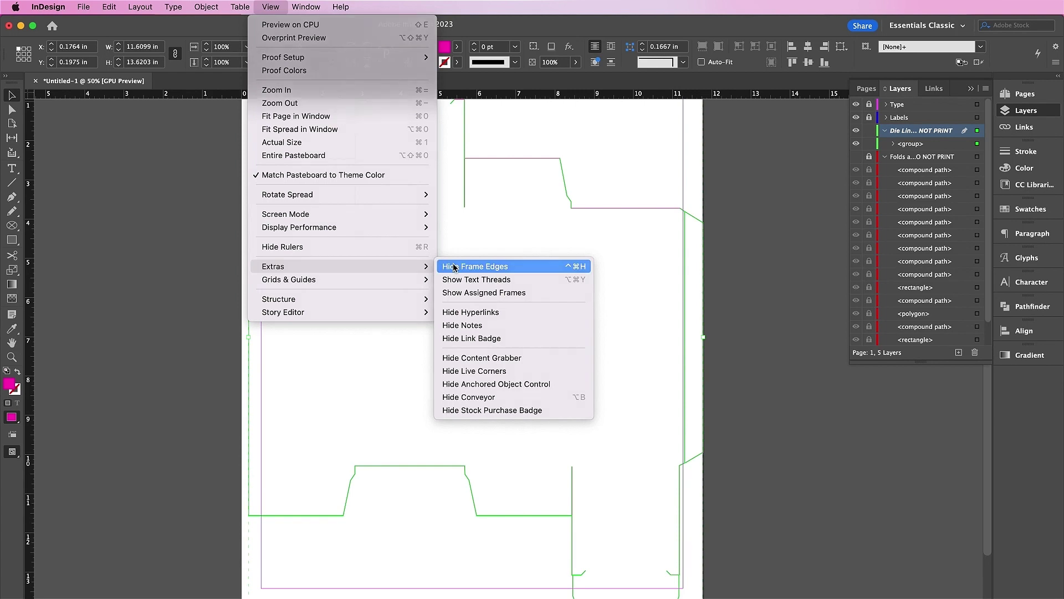
{"action": "left_click", "coordinate": [452, 268]}
Open the overprint attributes for the selected die-line group, dock the Attributes panel with the other panels and deselect the group.
{"action": "left_click", "coordinate": [306, 7]}
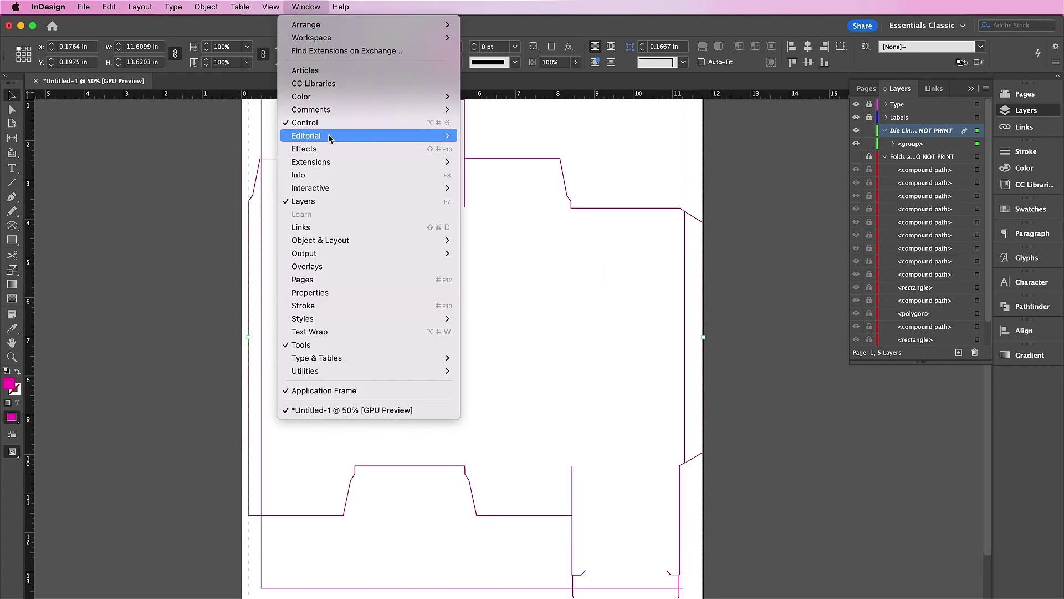
{"action": "mouse_move", "coordinate": [432, 253]}
{"action": "left_click", "coordinate": [469, 260]}
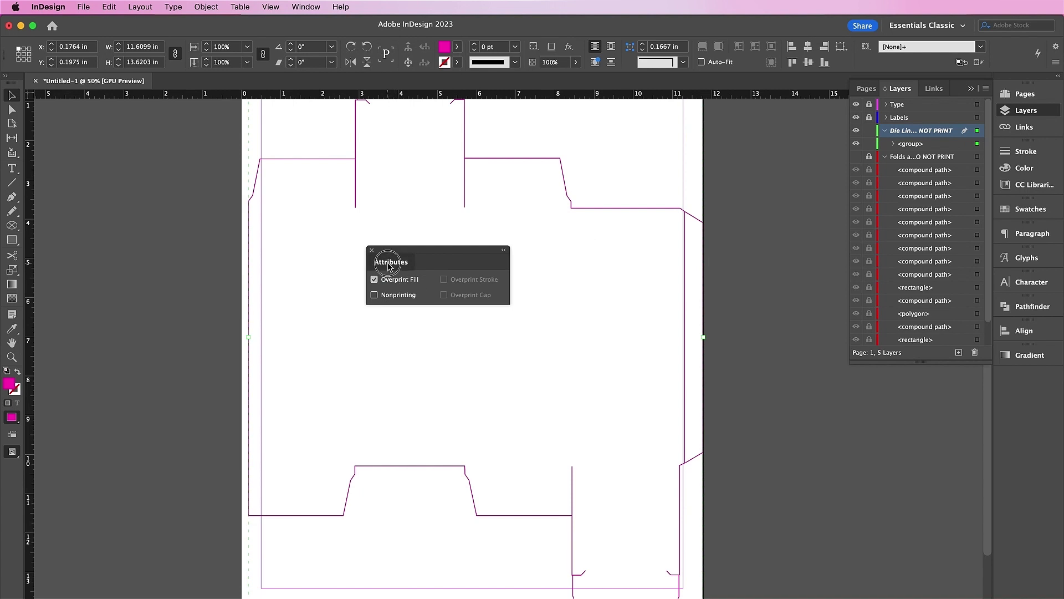
{"action": "left_click_drag", "start_coordinate": [390, 262], "coordinate": [1019, 383]}
{"action": "left_click", "coordinate": [840, 404]}
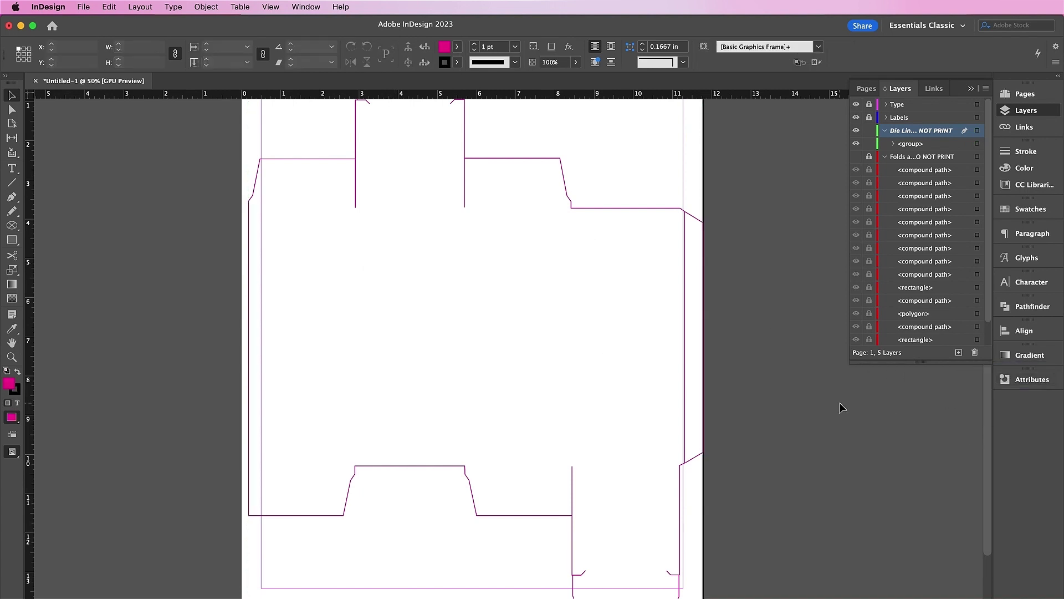
Hide and lock the Die Line layer, and show, unlock and activate the Folds and Bleed layer.
{"action": "left_click", "coordinate": [855, 158]}
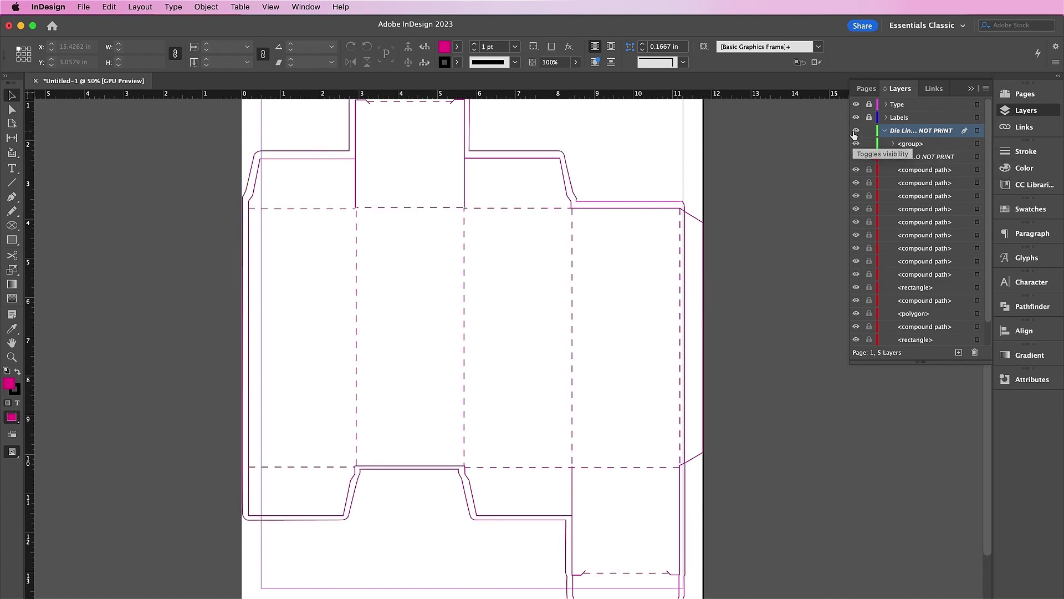
{"action": "left_click", "coordinate": [856, 132]}
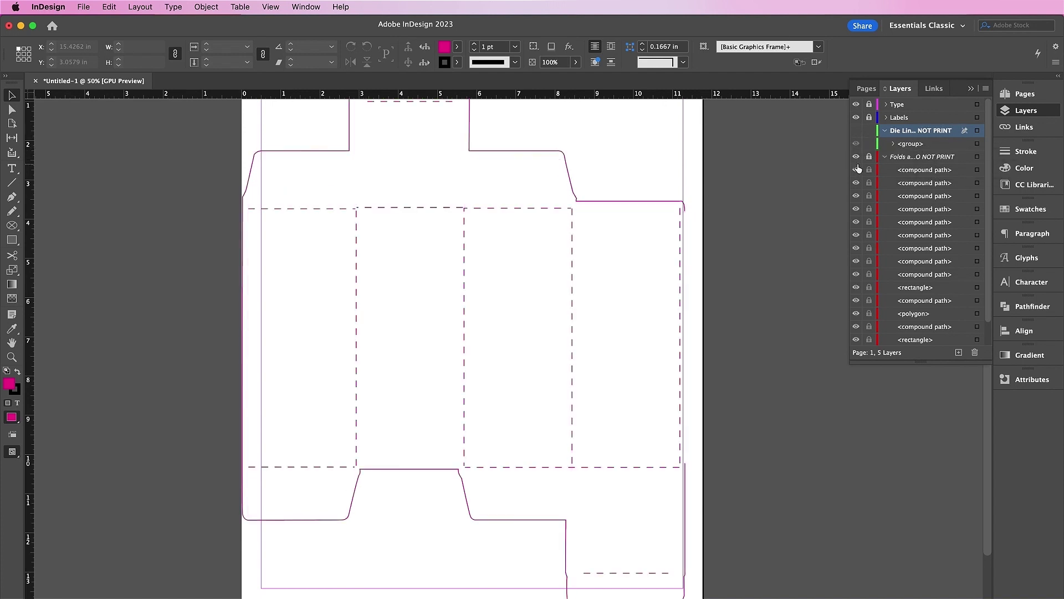
{"action": "left_click", "coordinate": [869, 156]}
{"action": "left_click", "coordinate": [870, 131]}
{"action": "left_click", "coordinate": [904, 158]}
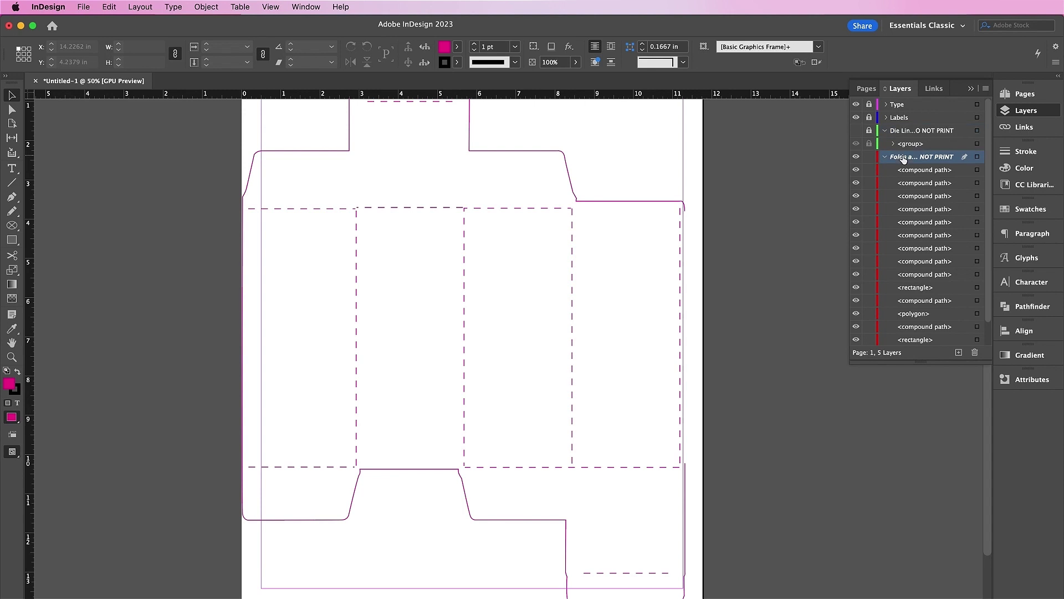
Select all fold and bleed artwork, fill it with the [Black] swatch and deselect it.
{"action": "key", "text": "super+a"}
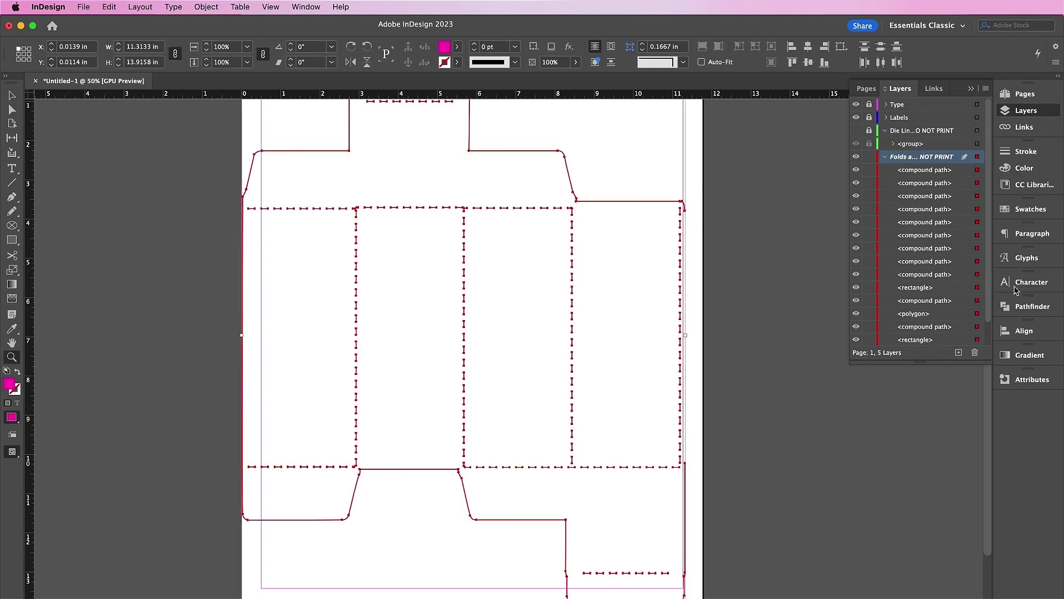
{"action": "left_click", "coordinate": [1025, 210]}
{"action": "left_click", "coordinate": [850, 281]}
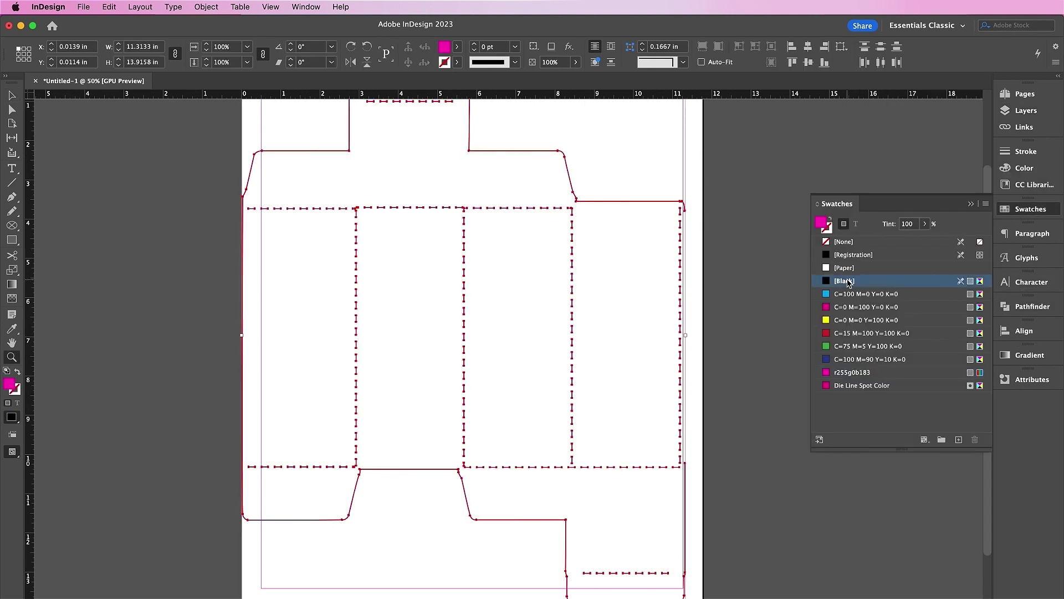
{"action": "left_click", "coordinate": [774, 300]}
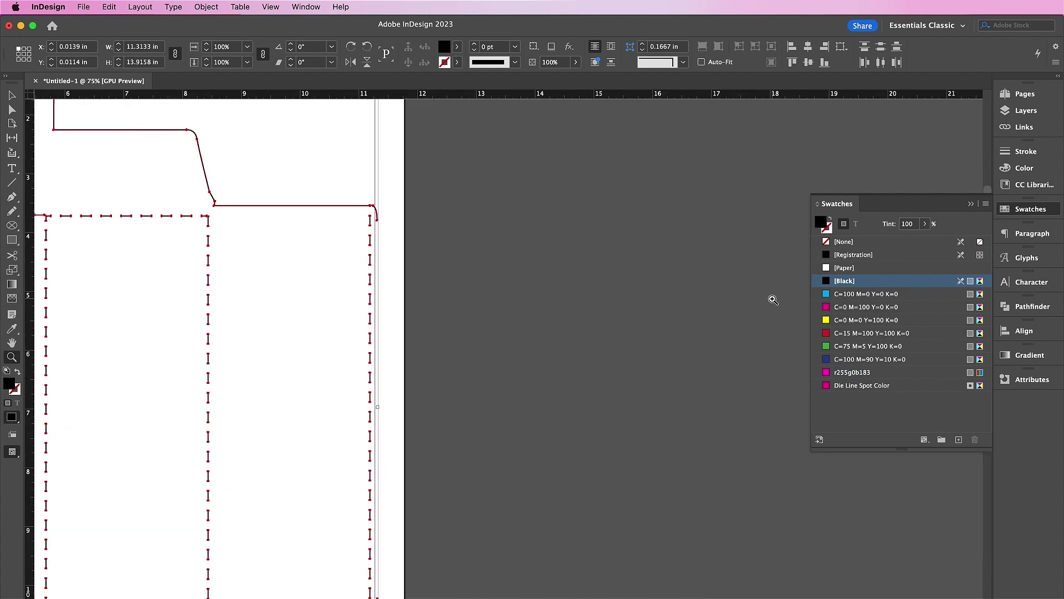
{"action": "left_click", "coordinate": [14, 97]}
{"action": "left_click", "coordinate": [88, 165]}
Draw a vertical line about 6.43 in long with the Pen tool to close the open right side of the box outline.
{"action": "left_click", "coordinate": [11, 199]}
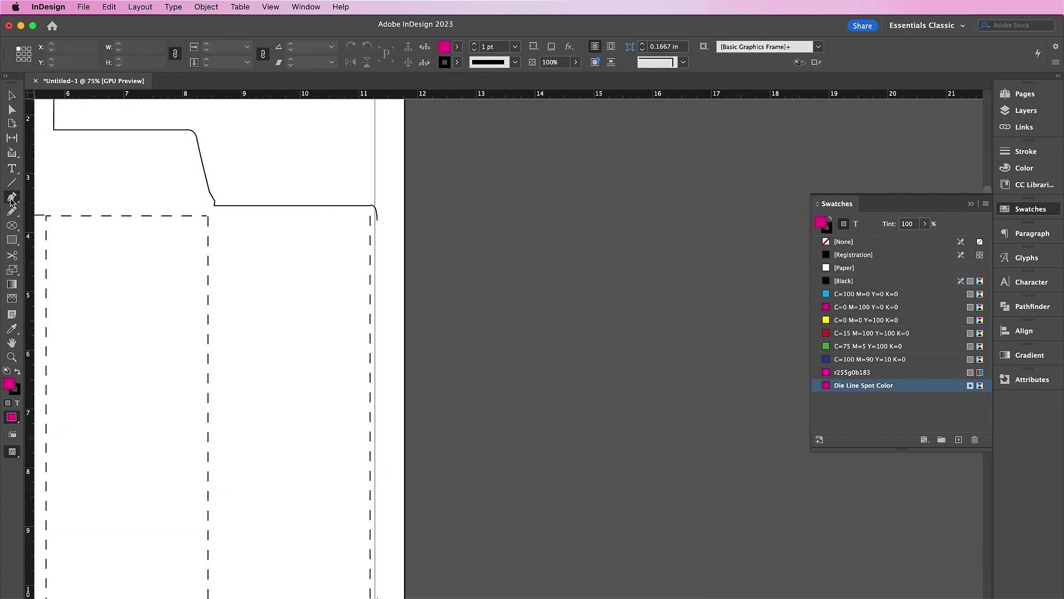
{"action": "left_click", "coordinate": [380, 224]}
{"action": "scroll", "coordinate": [379, 225], "scroll_direction": "down", "scroll_amount": 10}
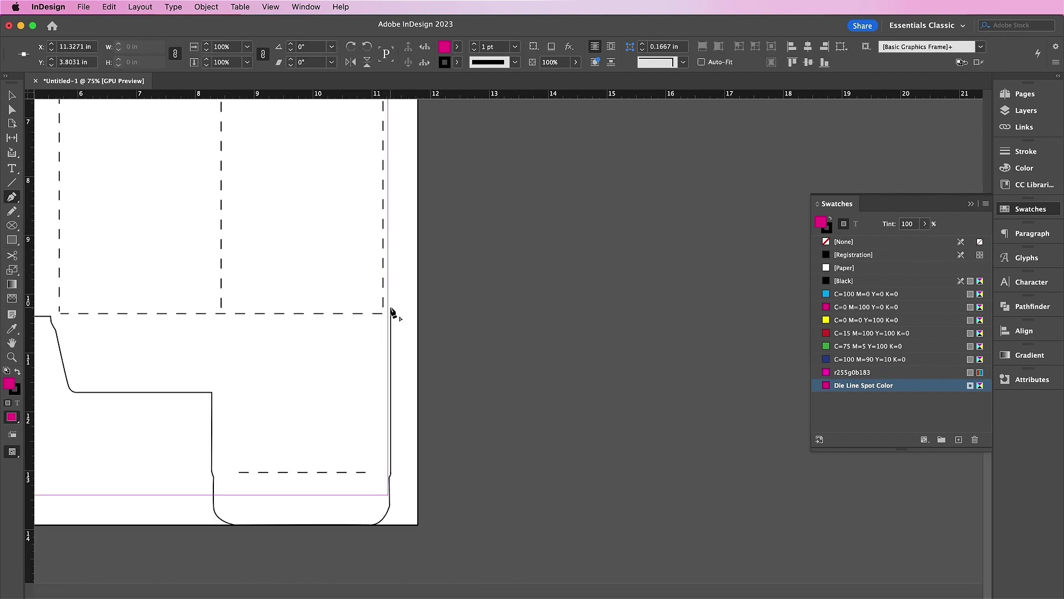
{"action": "left_click", "coordinate": [391, 308]}
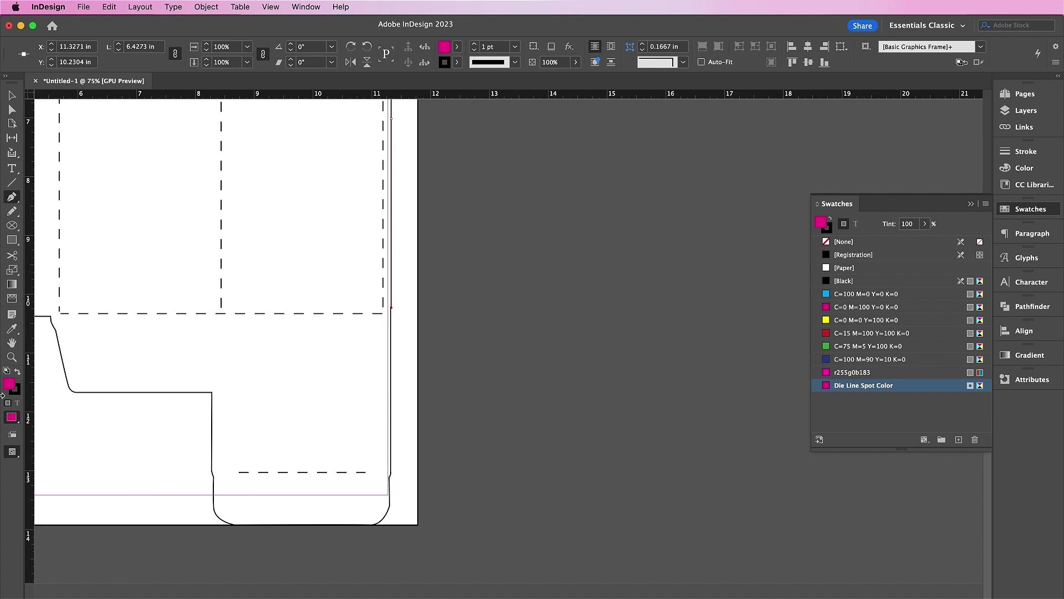
Move the new vertical line so its lower end lines up with the existing right edge of the box outline.
{"action": "left_click", "coordinate": [12, 356]}
{"action": "left_click", "coordinate": [404, 299]}
{"action": "left_click", "coordinate": [523, 380]}
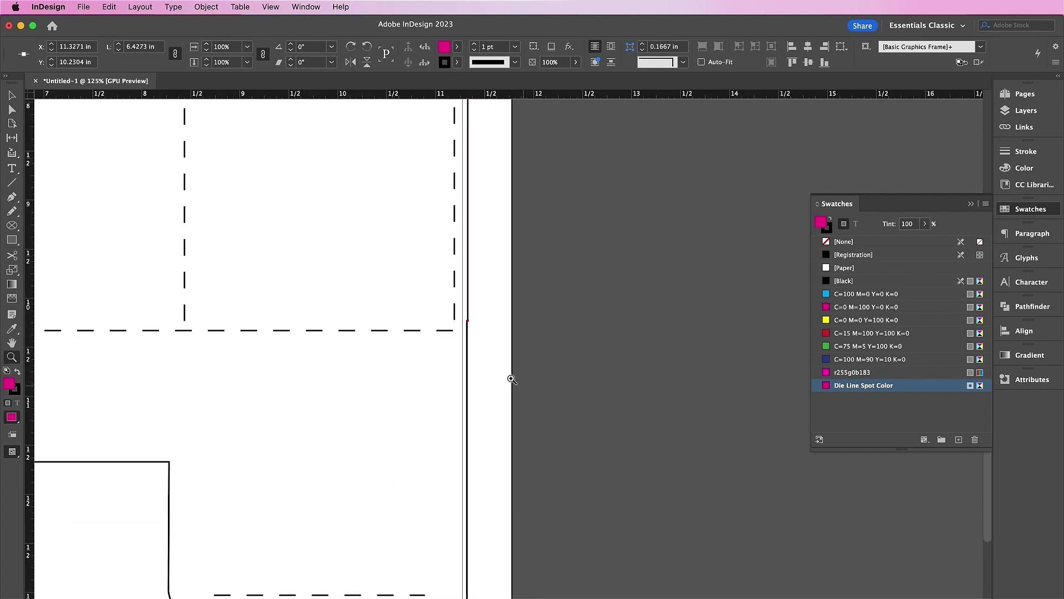
{"action": "left_click", "coordinate": [489, 308]}
{"action": "left_click", "coordinate": [486, 340]}
{"action": "left_click", "coordinate": [511, 367]}
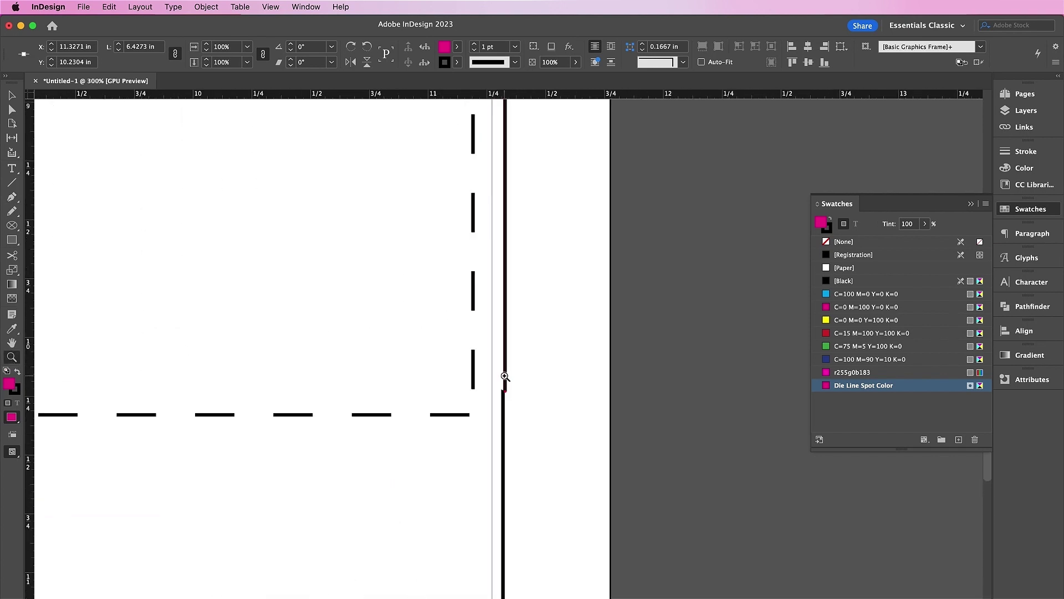
{"action": "left_click", "coordinate": [505, 377]}
{"action": "key", "text": "v"}
{"action": "left_click", "coordinate": [511, 351]}
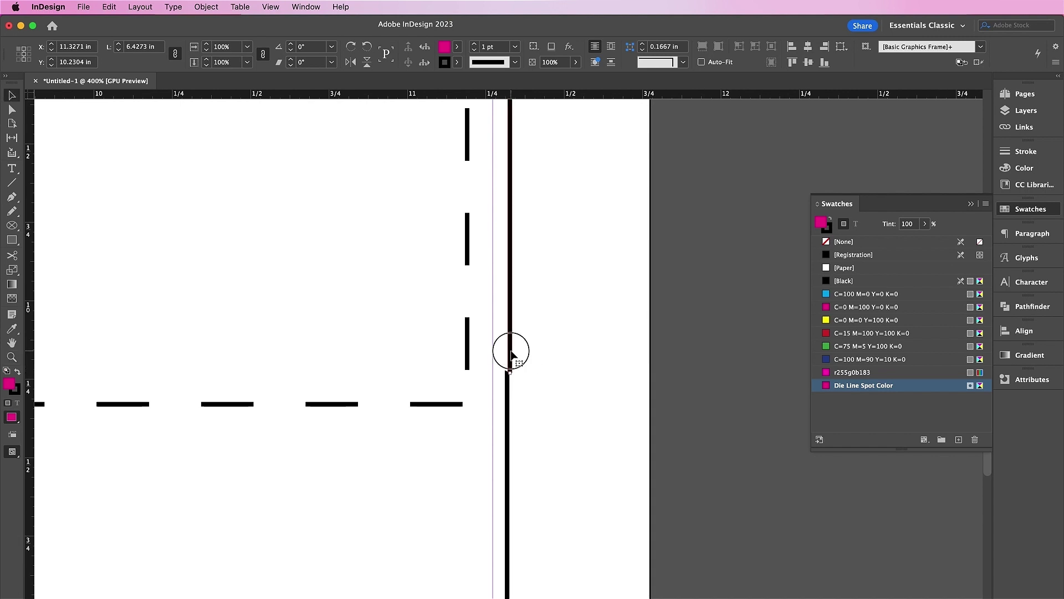
{"action": "left_click_drag", "start_coordinate": [511, 352], "coordinate": [507, 357]}
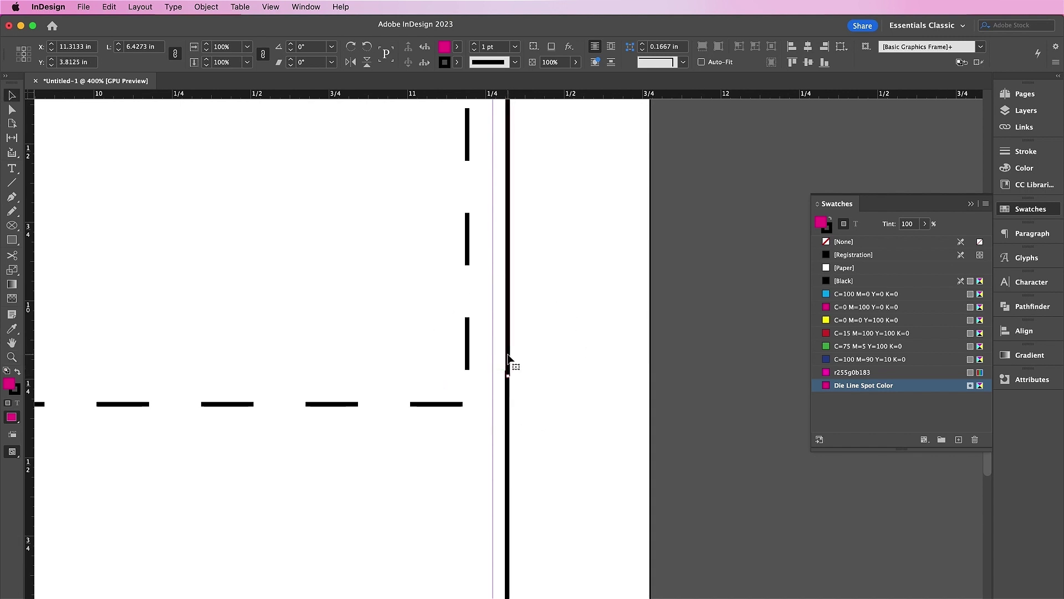
{"action": "left_click", "coordinate": [579, 373]}
Stretch the vertical line's upper end to meet the curved upper-right corner of the box outline and deselect it.
{"action": "key", "text": "super+minus"}
{"action": "key", "text": "super+minus"}
{"action": "key", "text": "super+minus"}
{"action": "key", "text": "super+minus"}
{"action": "key", "text": "super+minus"}
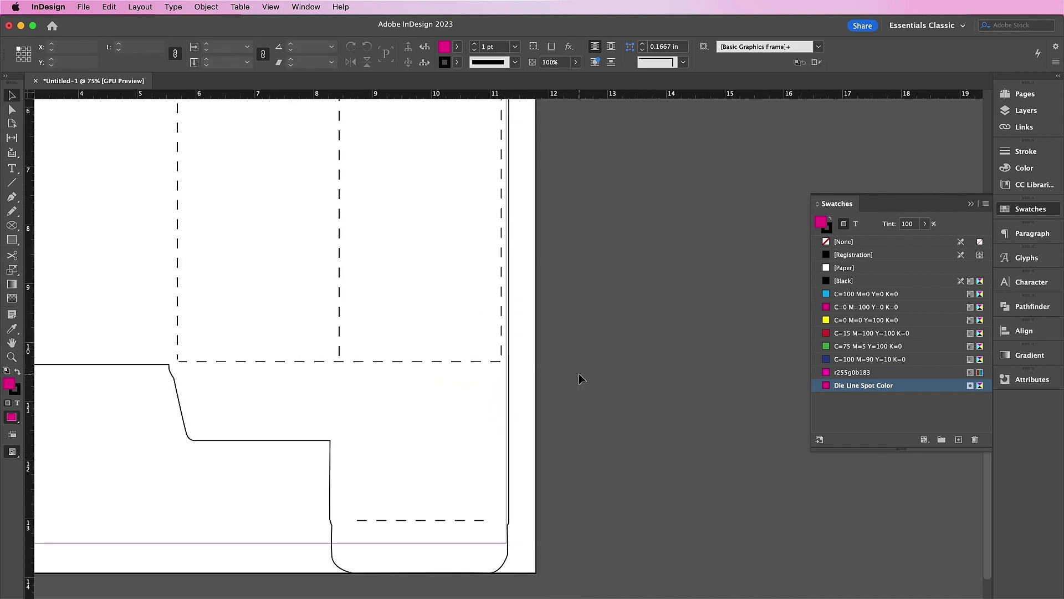
{"action": "scroll", "coordinate": [579, 373], "scroll_direction": "up", "scroll_amount": 10}
{"action": "scroll", "coordinate": [579, 374], "scroll_direction": "left", "scroll_amount": 5}
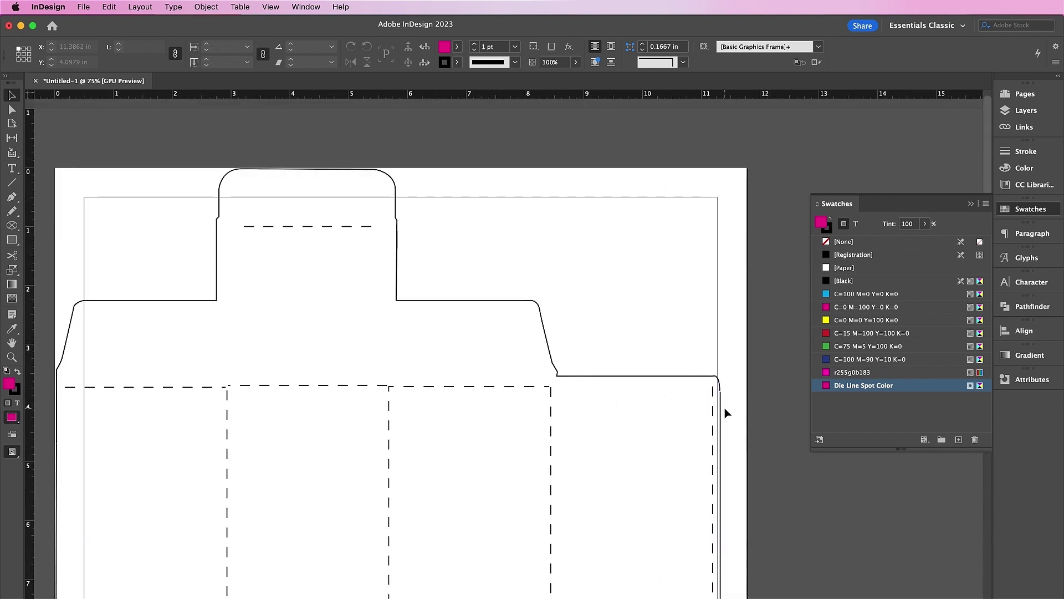
{"action": "left_click", "coordinate": [720, 413]}
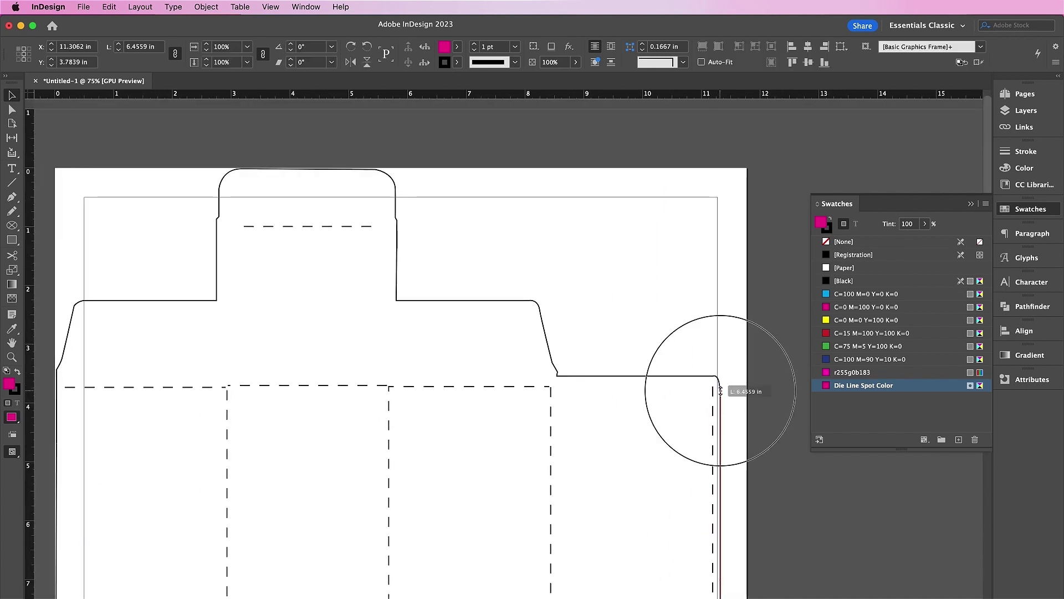
{"action": "left_click_drag", "start_coordinate": [720, 391], "coordinate": [721, 388]}
{"action": "left_click", "coordinate": [744, 415]}
{"action": "scroll", "coordinate": [744, 415], "scroll_direction": "down", "scroll_amount": 4}
{"action": "scroll", "coordinate": [744, 414], "scroll_direction": "left", "scroll_amount": 1}
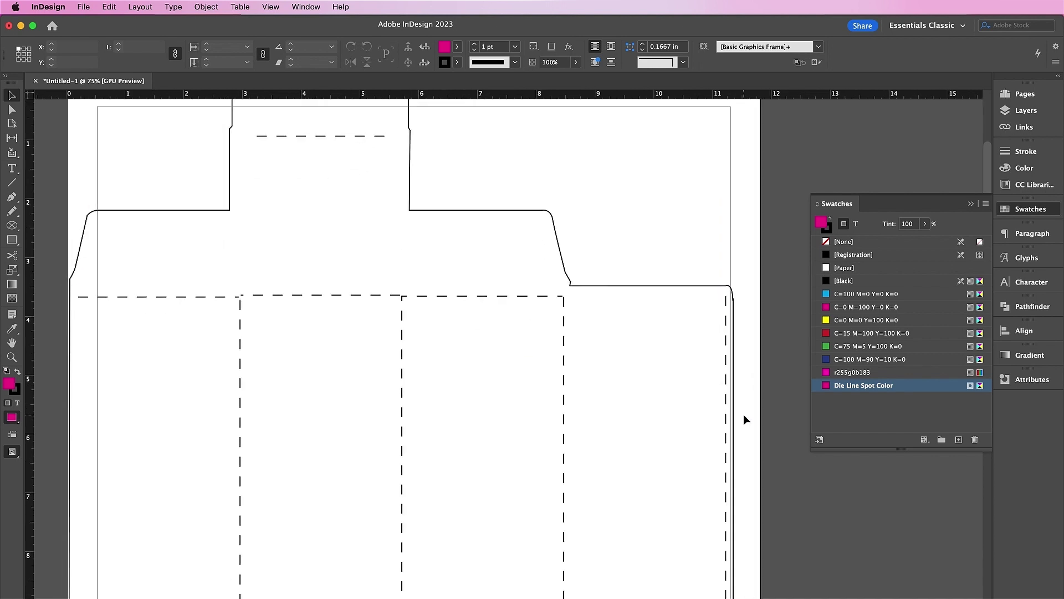
{"action": "scroll", "coordinate": [743, 414], "scroll_direction": "down", "scroll_amount": 5}
{"action": "key", "text": "super+minus"}
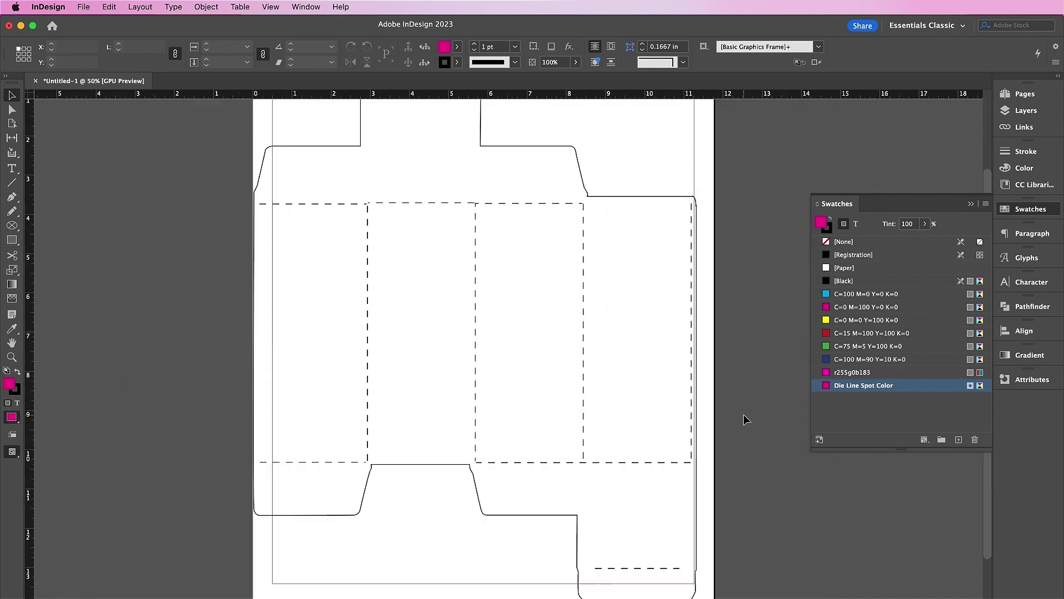
{"action": "key", "text": "super+0"}
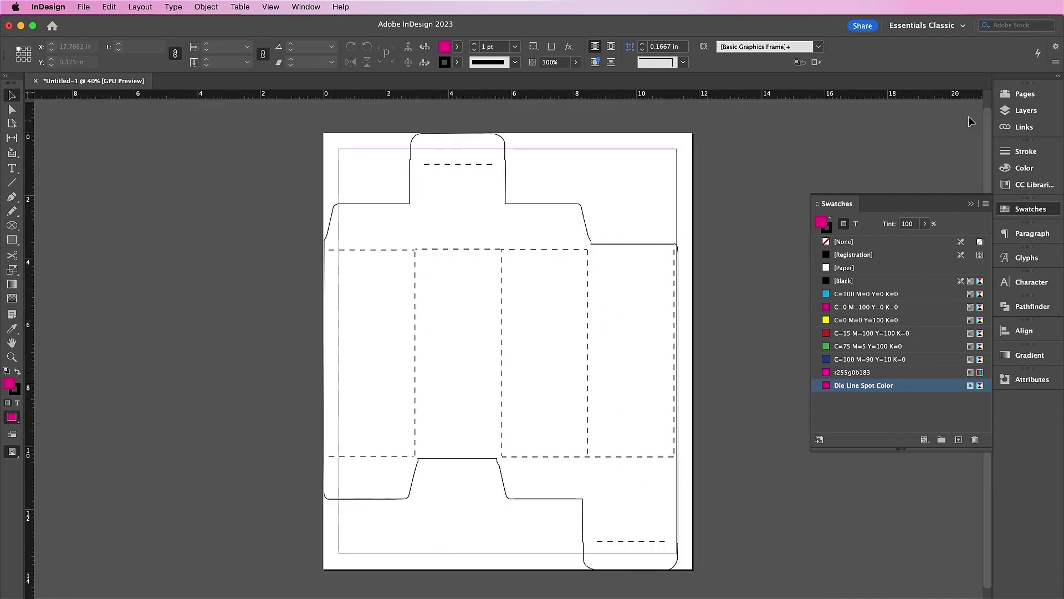
Collapse and lock the Folds and Bleed layer, then unlock and activate the Pattern layer.
{"action": "left_click", "coordinate": [1026, 110]}
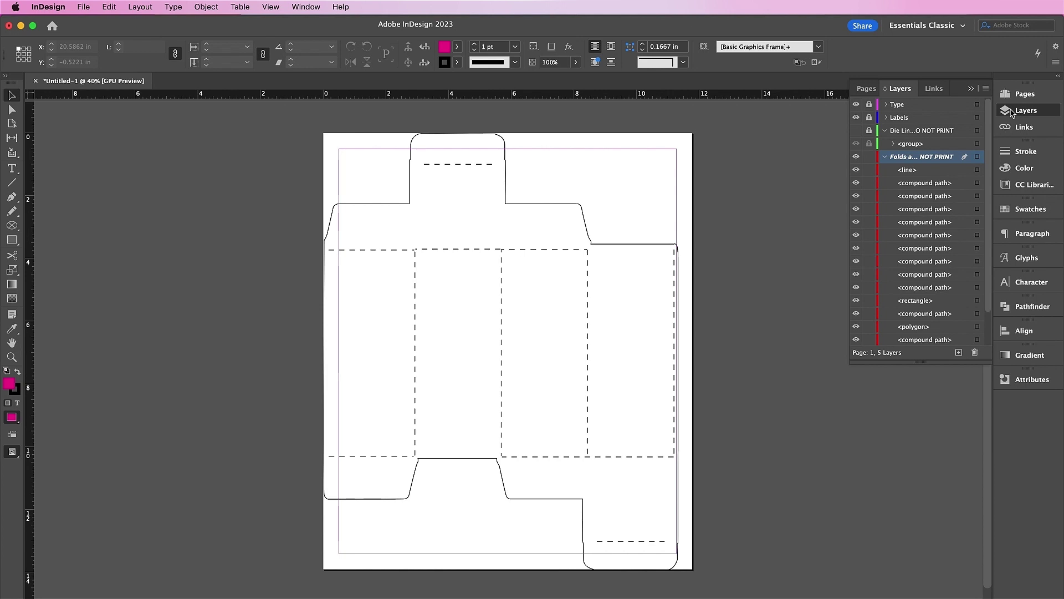
{"action": "left_click", "coordinate": [885, 157]}
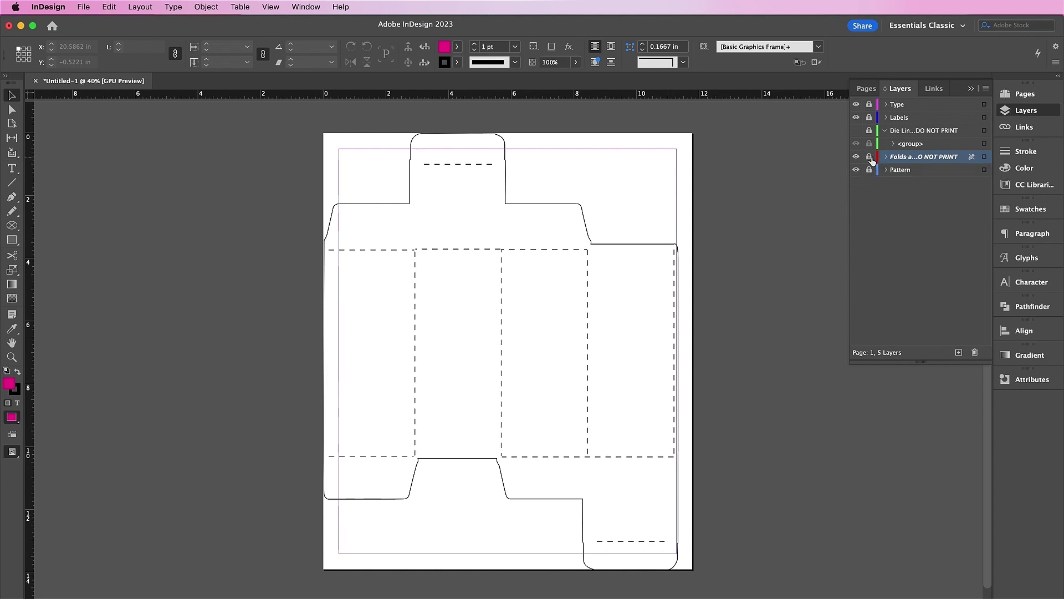
{"action": "left_click", "coordinate": [869, 170]}
{"action": "left_click", "coordinate": [903, 172]}
Draw an 11.7724 by 13.9158 in rectangle frame covering the whole page and place the brushstroke pattern image in it.
{"action": "key", "text": "F5"}
{"action": "left_click_drag", "start_coordinate": [12, 225], "coordinate": [38, 238]}
{"action": "left_click_drag", "start_coordinate": [324, 135], "coordinate": [692, 569]}
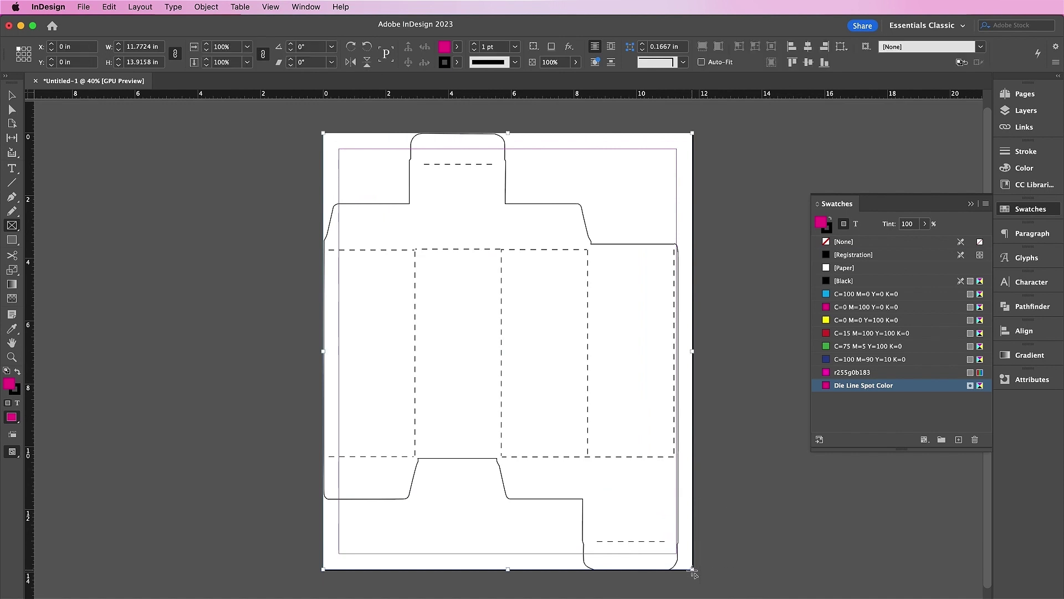
{"action": "key", "text": "super+d"}
{"action": "double_click", "coordinate": [421, 201]}
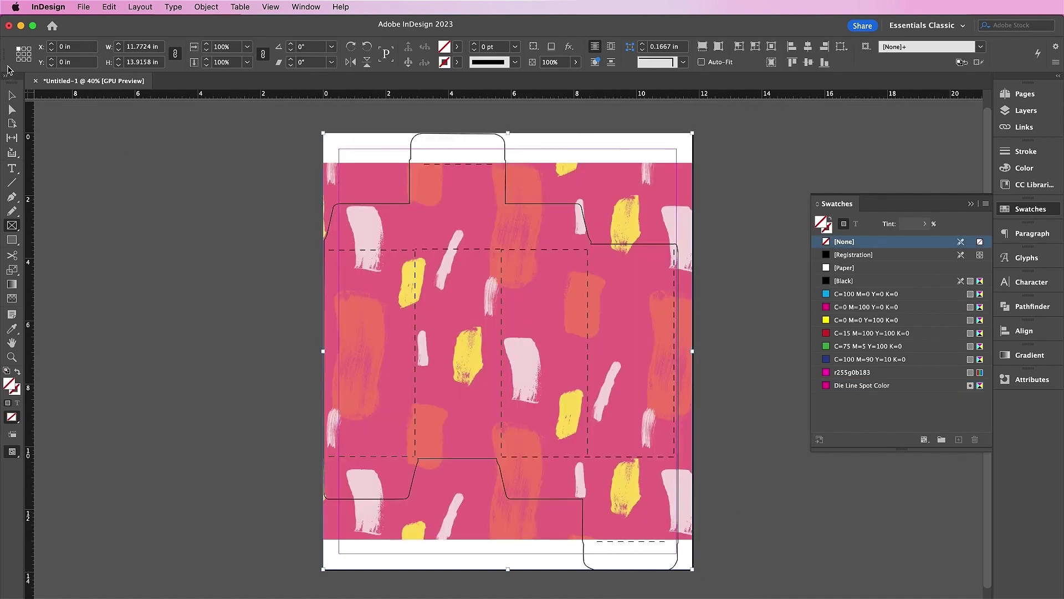
Scale the pattern image inside its frame proportionally to about 115.87% so it covers the full page height, and deselect it.
{"action": "left_click", "coordinate": [11, 95]}
{"action": "left_click", "coordinate": [508, 351]}
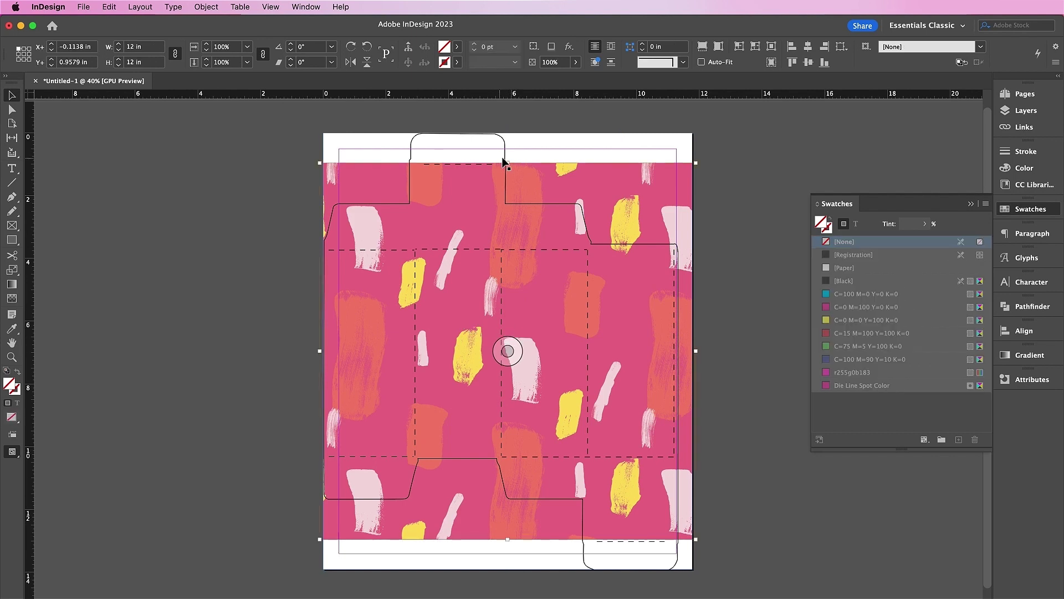
{"action": "left_click_drag", "start_coordinate": [508, 159], "coordinate": [507, 133]}
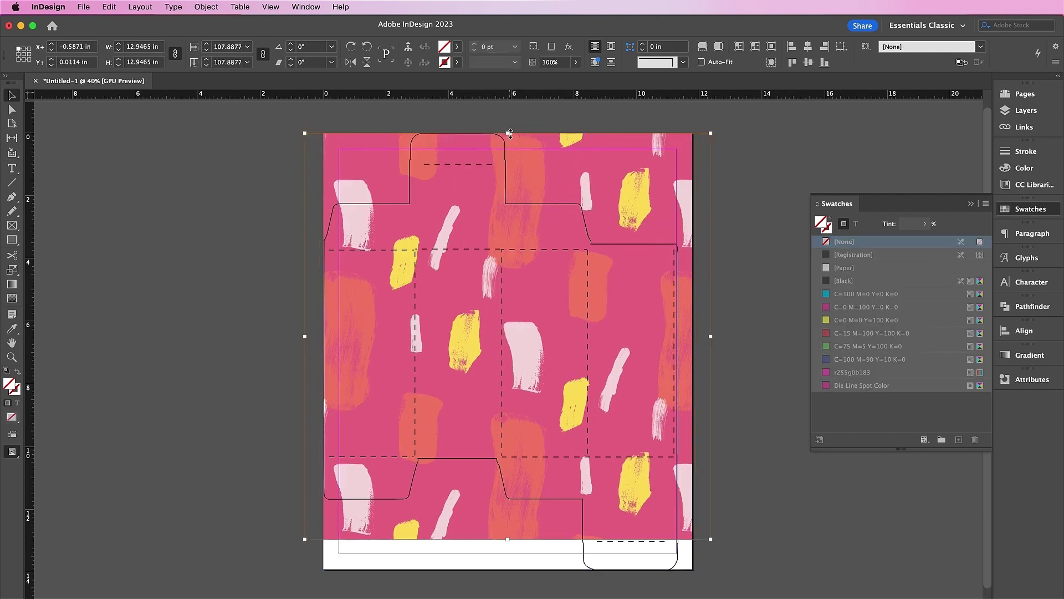
{"action": "left_click_drag", "start_coordinate": [508, 540], "coordinate": [515, 571]}
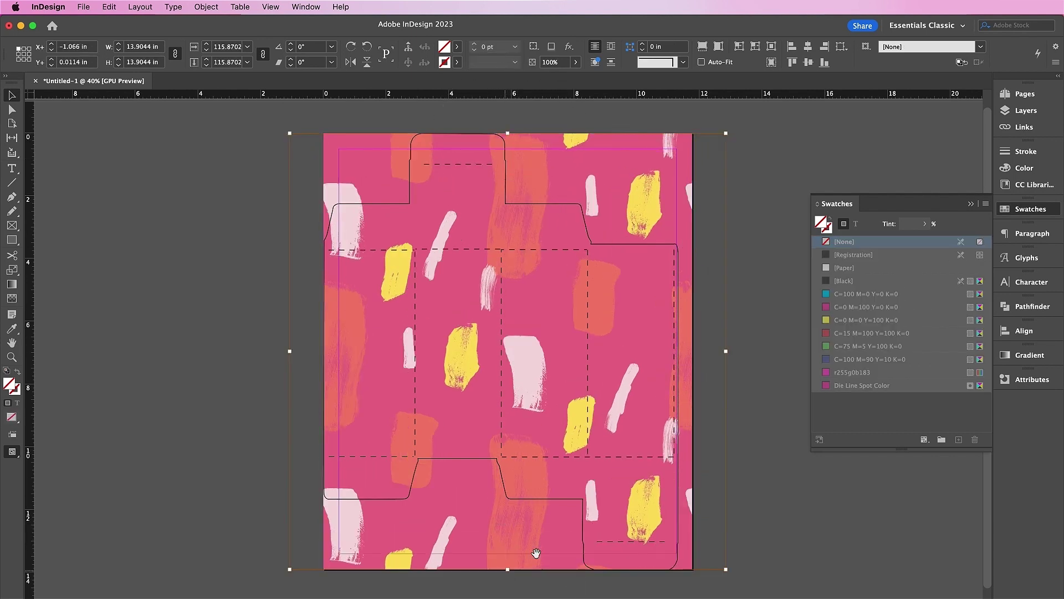
{"action": "left_click", "coordinate": [748, 533]}
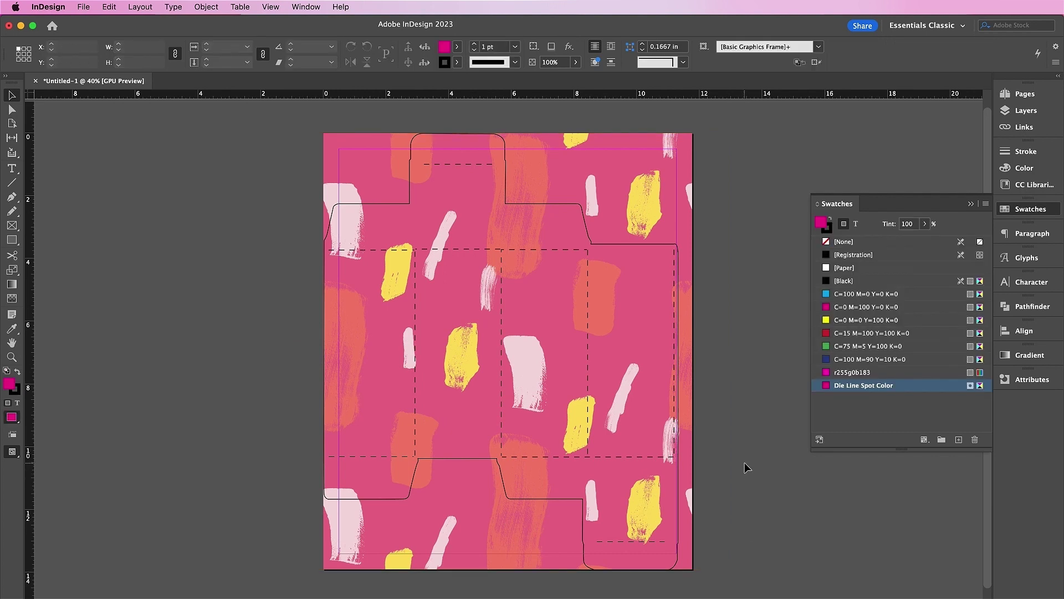
Sample the pattern's pale pink and deep pink background, adding them as swatches C=3 M=16 Y=6 K=0 and C=4 M=73 Y=25 K=0.
{"action": "left_click", "coordinate": [12, 329]}
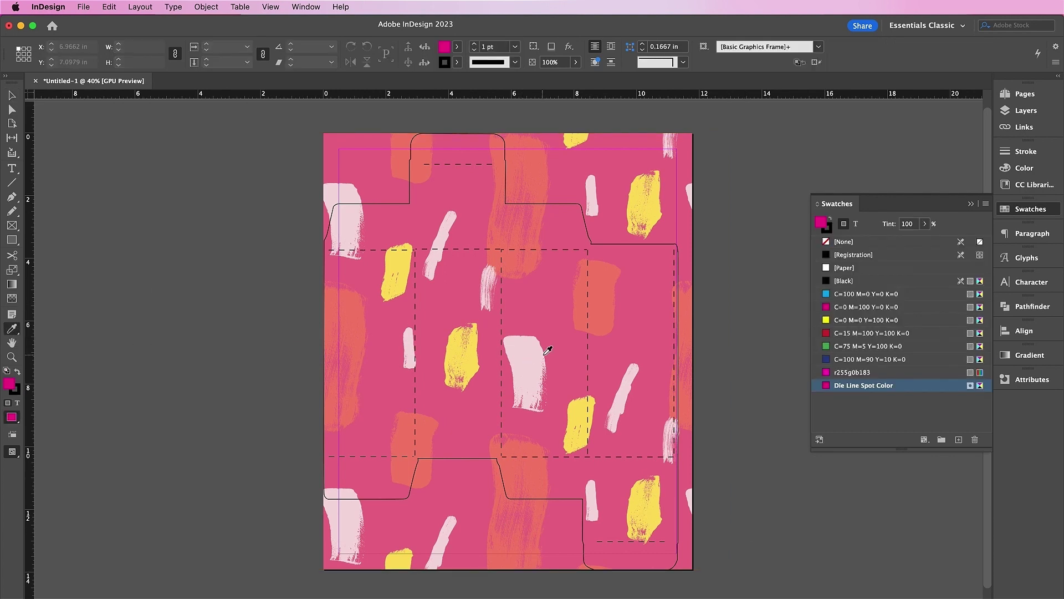
{"action": "left_click", "coordinate": [623, 381]}
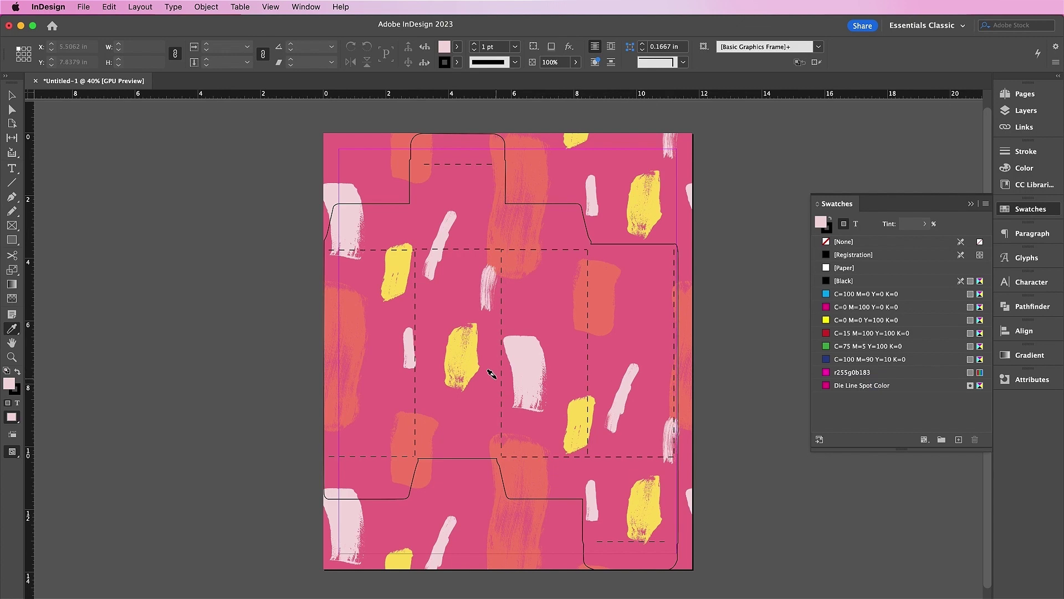
{"action": "double_click", "coordinate": [9, 386]}
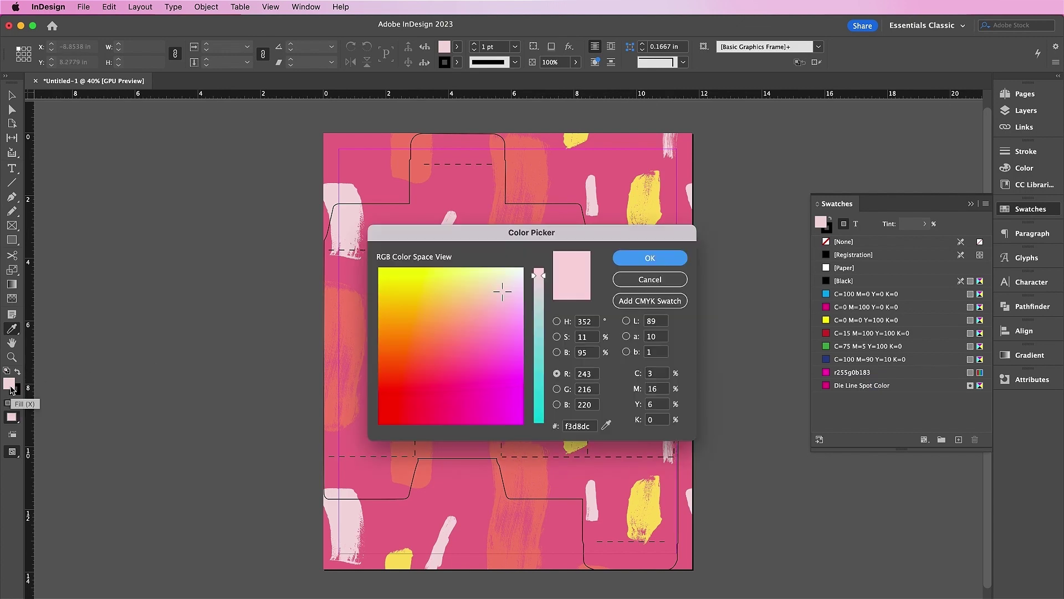
{"action": "left_click", "coordinate": [628, 305]}
{"action": "left_click", "coordinate": [649, 258]}
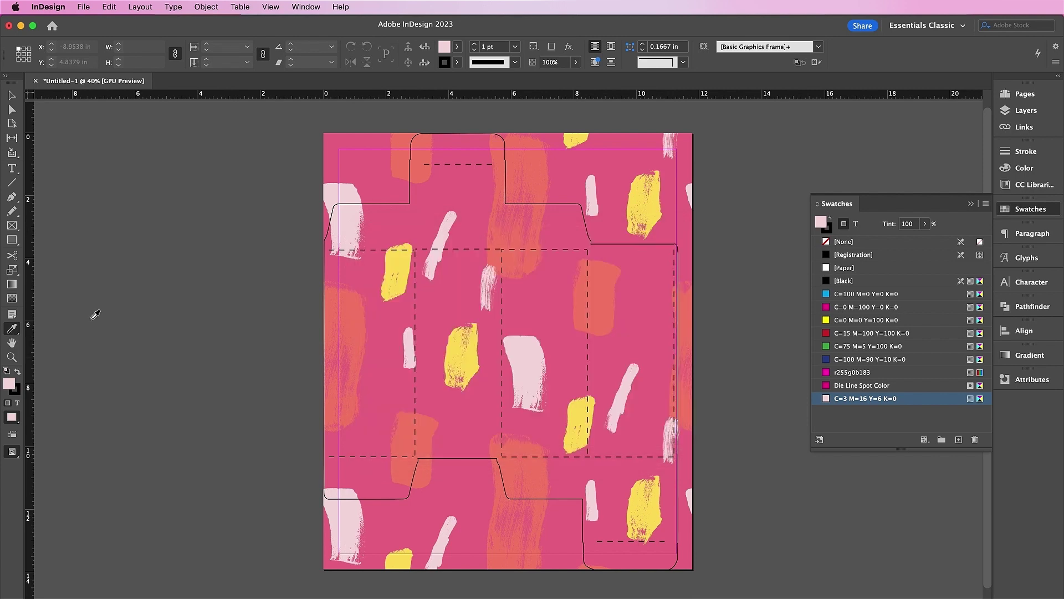
{"action": "left_click", "coordinate": [454, 408]}
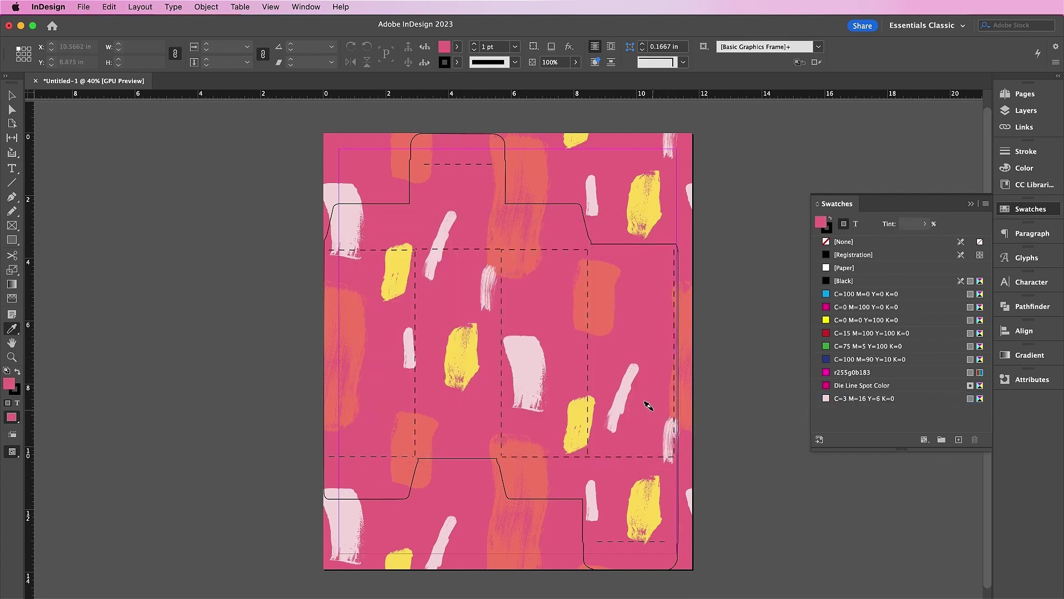
{"action": "left_click", "coordinate": [958, 439]}
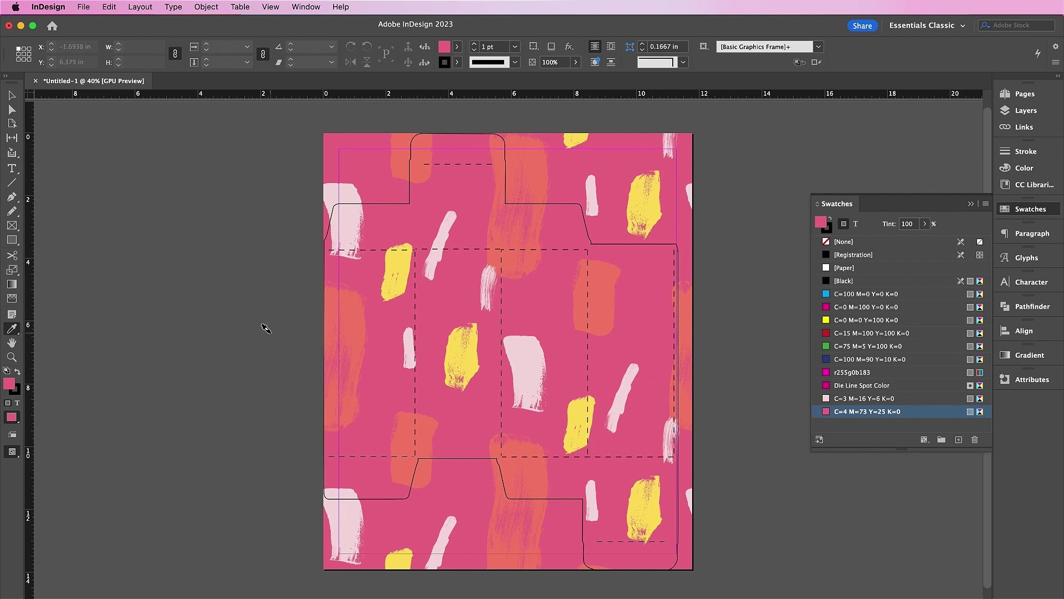
Draw a label rectangle about 2.11 by 5.16 in on the leftmost box panel, with no stroke and the C=3 M=16 Y=6 K=0 fill.
{"action": "left_click", "coordinate": [11, 242]}
{"action": "left_click", "coordinate": [831, 228]}
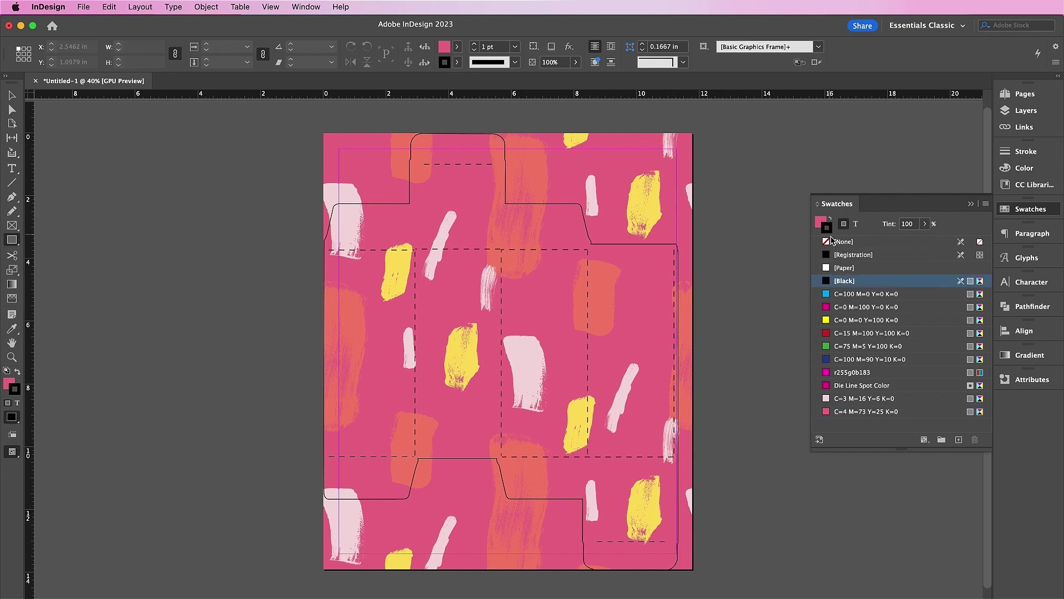
{"action": "left_click", "coordinate": [837, 241]}
{"action": "left_click", "coordinate": [820, 224]}
{"action": "left_click", "coordinate": [865, 398]}
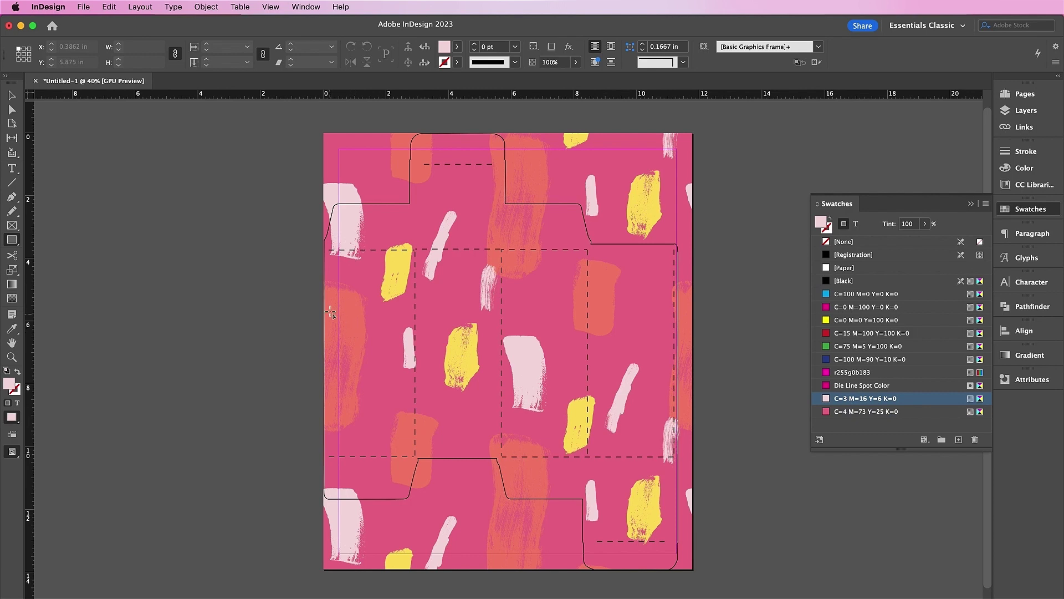
{"action": "mouse_move", "coordinate": [336, 266]}
{"action": "left_mouse_down"}
{"action": "mouse_move", "coordinate": [398, 353]}
{"action": "mouse_move", "coordinate": [401, 427]}
{"action": "left_mouse_up"}
Reposition the label rectangle within the leftmost box panel to about X 0.29 in, Y 4.38 in.
{"action": "key", "text": "super+equal"}
{"action": "key", "text": "super+equal"}
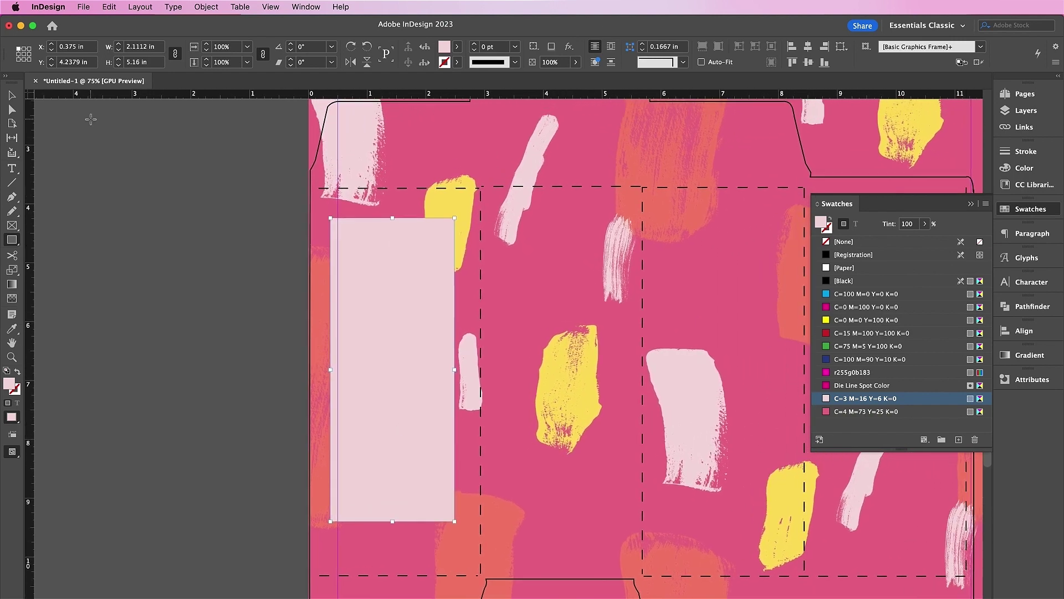
{"action": "left_click", "coordinate": [11, 95]}
{"action": "left_click_drag", "start_coordinate": [384, 378], "coordinate": [378, 387]}
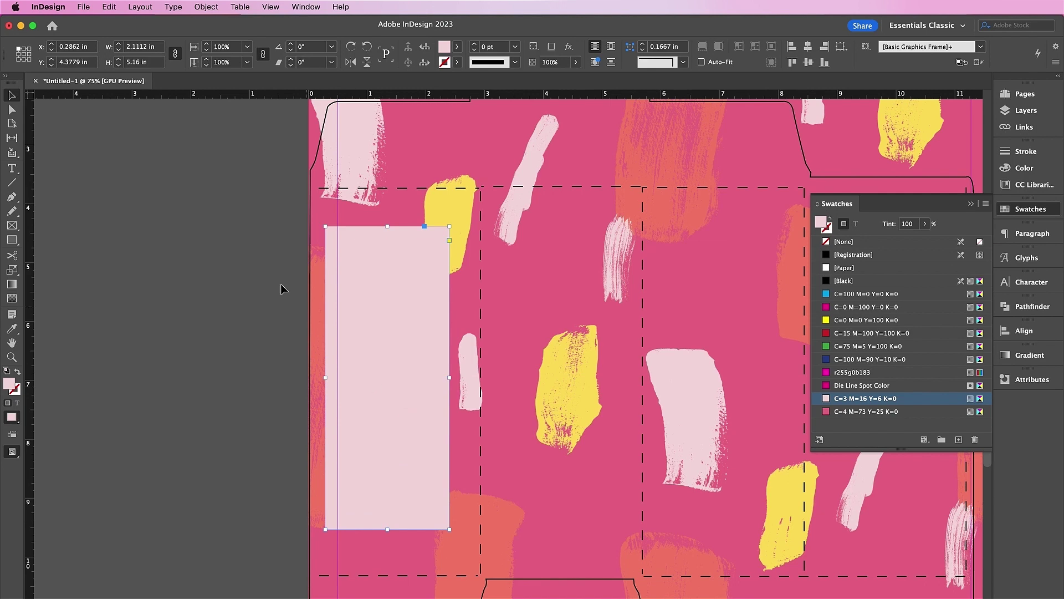
Draw an inner border rectangle about 1.88 by 4.94 in within the label, with a 2 pt [Black] stroke, and deselect it.
{"action": "left_click", "coordinate": [12, 239]}
{"action": "left_click_drag", "start_coordinate": [331, 233], "coordinate": [443, 521]}
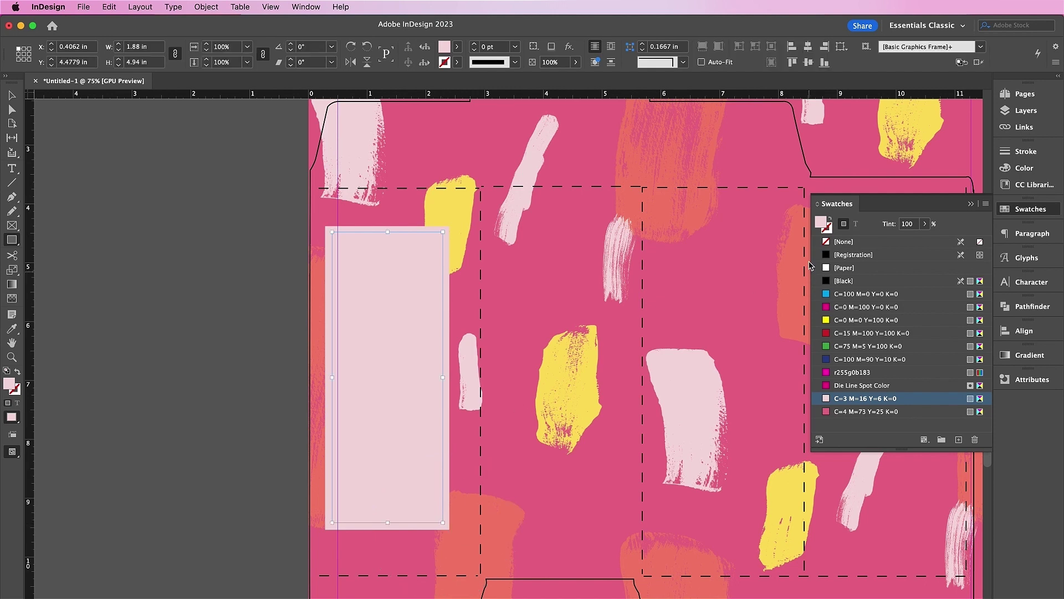
{"action": "left_click", "coordinate": [827, 228]}
{"action": "left_click", "coordinate": [836, 281]}
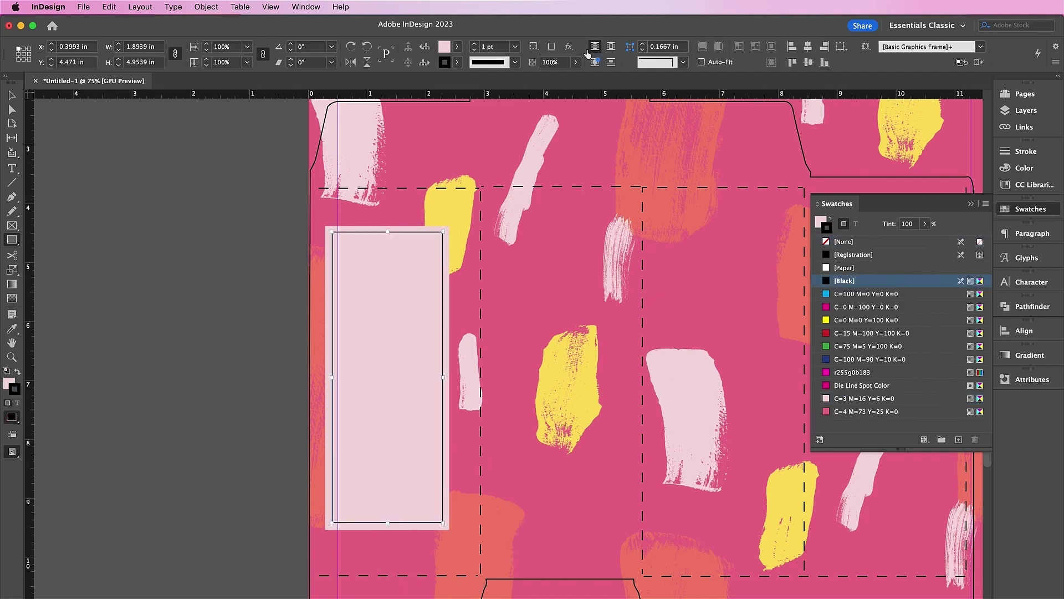
{"action": "left_click", "coordinate": [474, 44]}
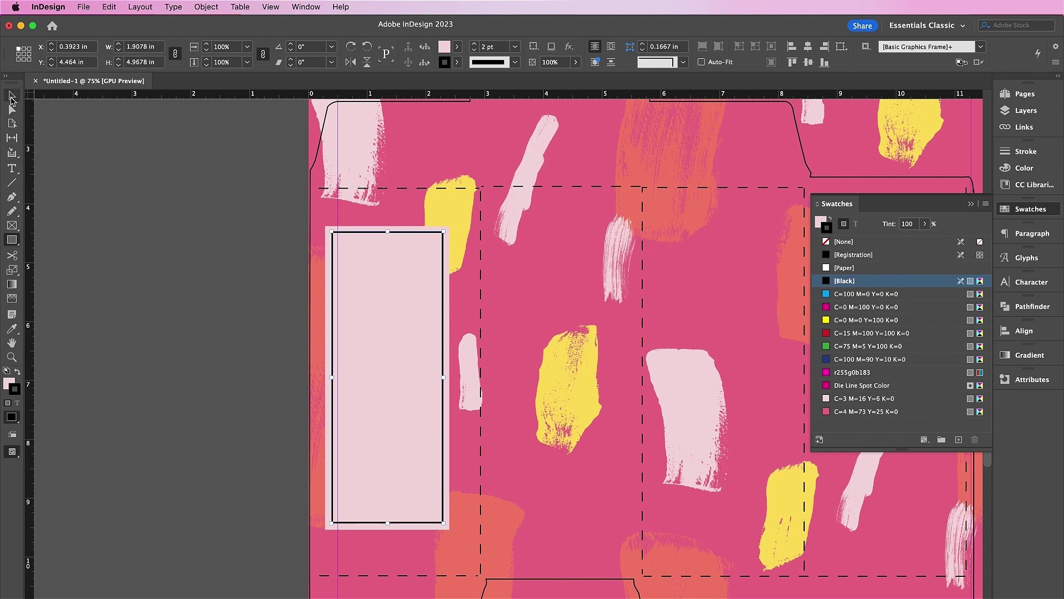
{"action": "left_click", "coordinate": [13, 96]}
{"action": "left_click", "coordinate": [216, 255]}
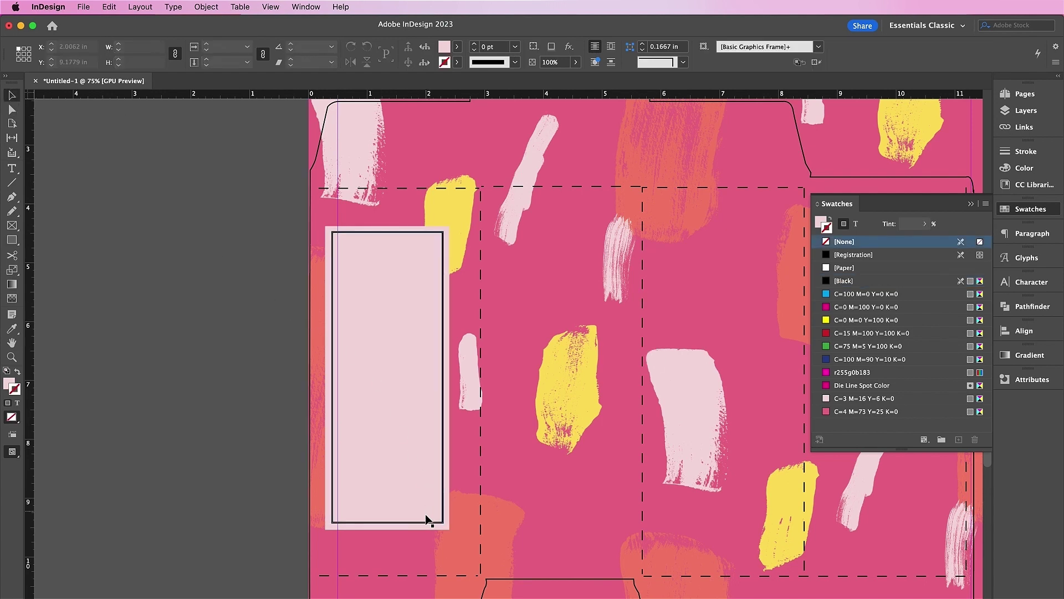
Duplicate the bordered label onto the second box panel, shorten the copy to about 2.90 in high, and position it at about X 3.24 in, Y 5.46 in.
{"action": "left_click", "coordinate": [330, 475]}
{"action": "left_click", "coordinate": [335, 480], "text": "shift"}
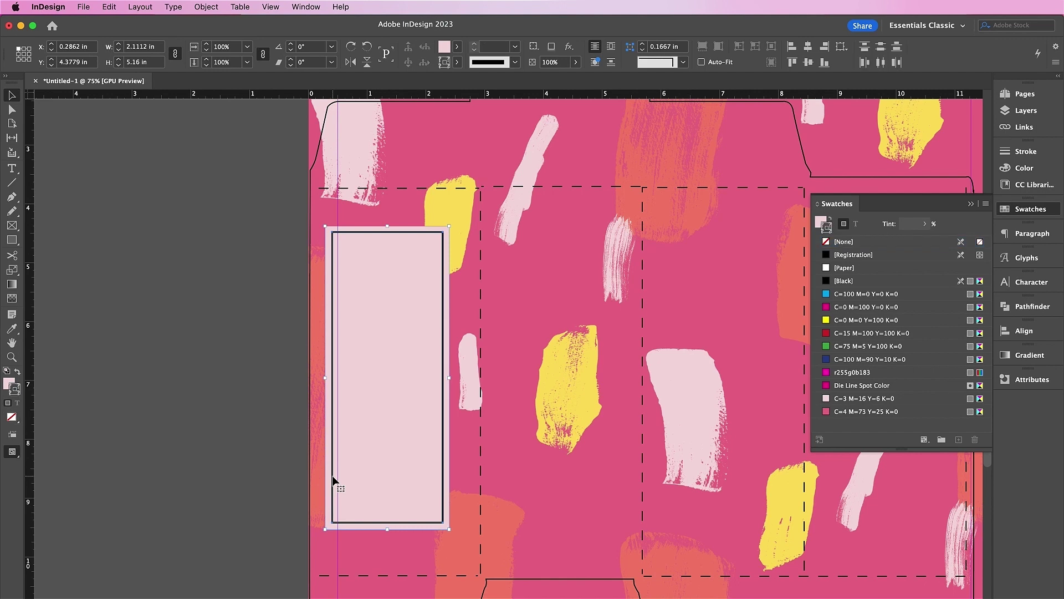
{"action": "left_click_drag", "start_coordinate": [333, 480], "coordinate": [562, 464]}
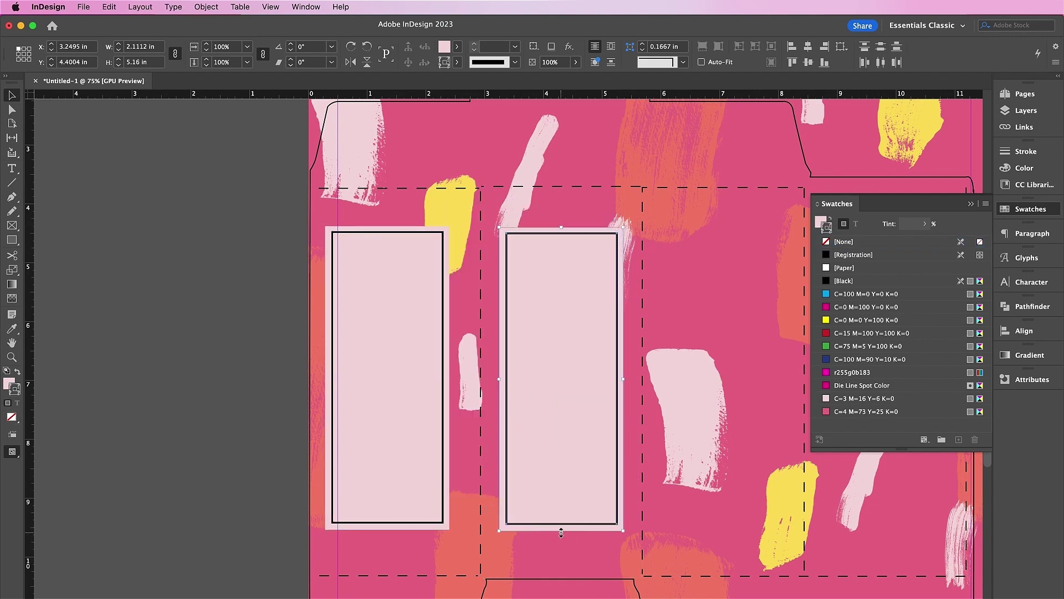
{"action": "left_click_drag", "start_coordinate": [561, 532], "coordinate": [562, 396]}
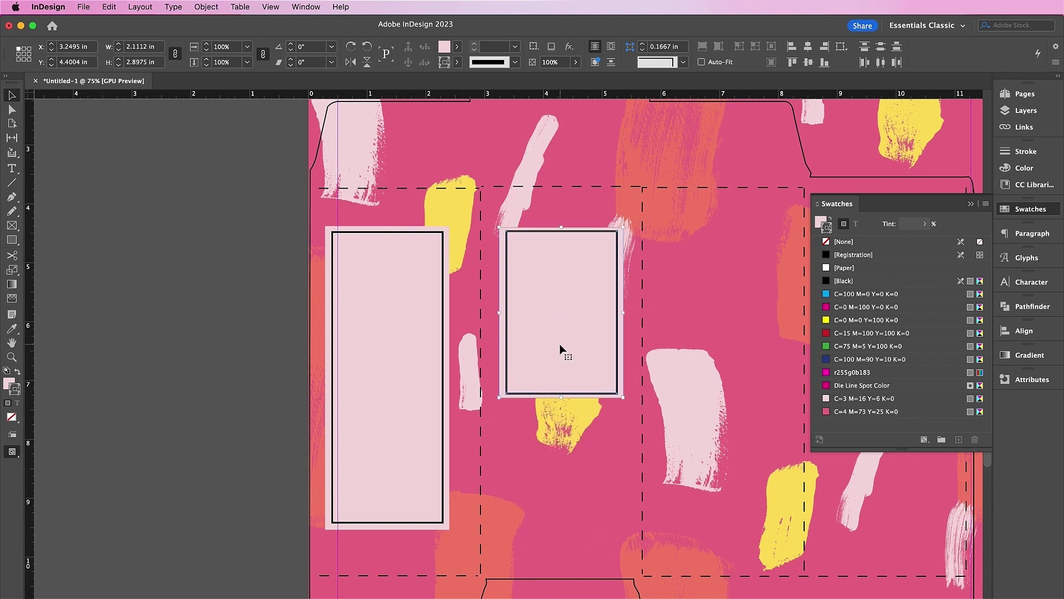
{"action": "left_click_drag", "start_coordinate": [560, 348], "coordinate": [560, 410]}
{"action": "scroll", "coordinate": [560, 410], "scroll_direction": "up", "scroll_amount": 2}
{"action": "scroll", "coordinate": [561, 410], "scroll_direction": "right", "scroll_amount": 4}
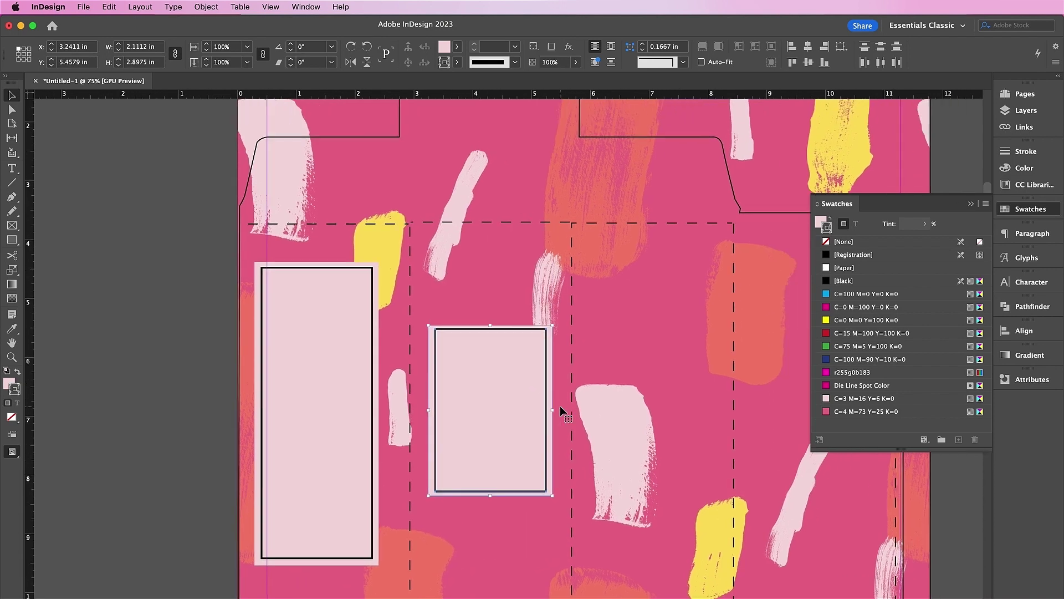
{"action": "scroll", "coordinate": [560, 409], "scroll_direction": "down", "scroll_amount": 2}
{"action": "scroll", "coordinate": [560, 409], "scroll_direction": "right", "scroll_amount": 2}
{"action": "left_click", "coordinate": [560, 409]}
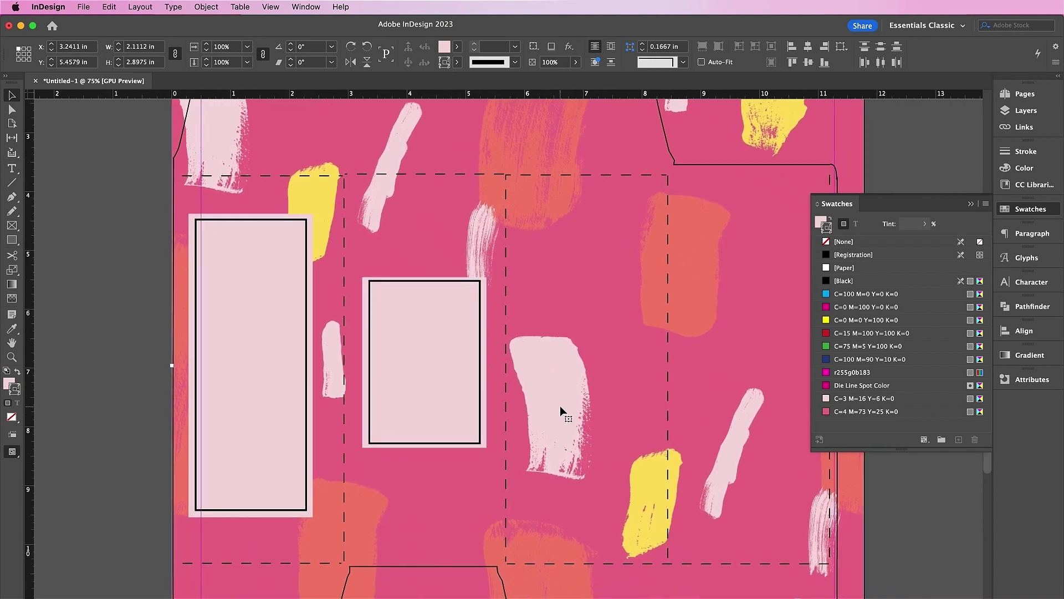
Shorten the second label's inner border to about 2.69 in high and nudge it down to Y 5.56 in for even margins.
{"action": "left_click", "coordinate": [448, 446]}
{"action": "left_click_drag", "start_coordinate": [424, 444], "coordinate": [425, 437]}
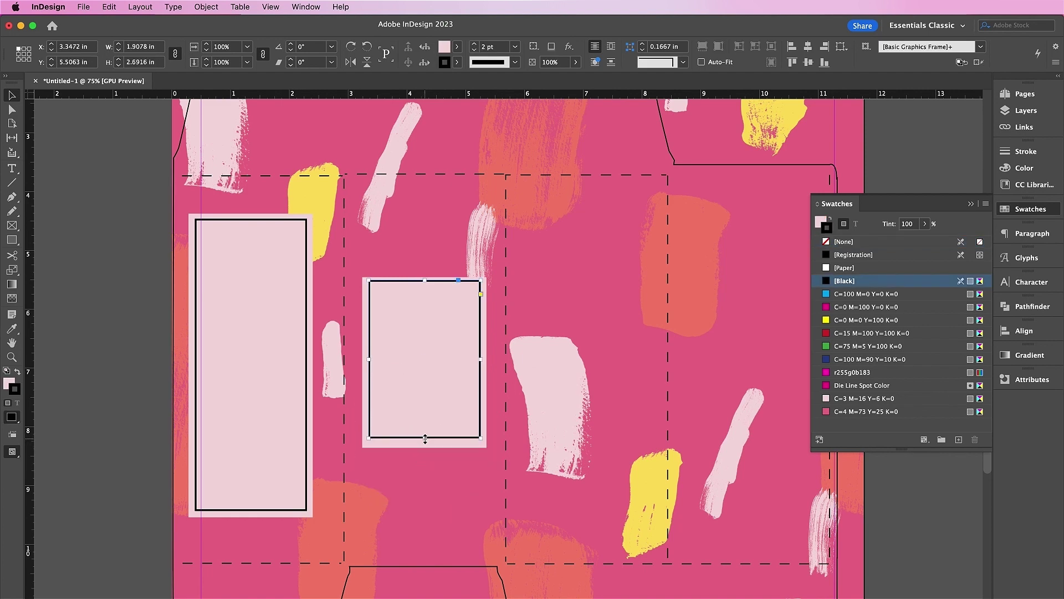
{"action": "key", "text": "Down"}
{"action": "key", "text": "Down"}
{"action": "key", "text": "Down"}
{"action": "key", "text": "Down"}
{"action": "scroll", "coordinate": [425, 438], "scroll_direction": "right", "scroll_amount": 2}
{"action": "scroll", "coordinate": [425, 438], "scroll_direction": "up", "scroll_amount": 1}
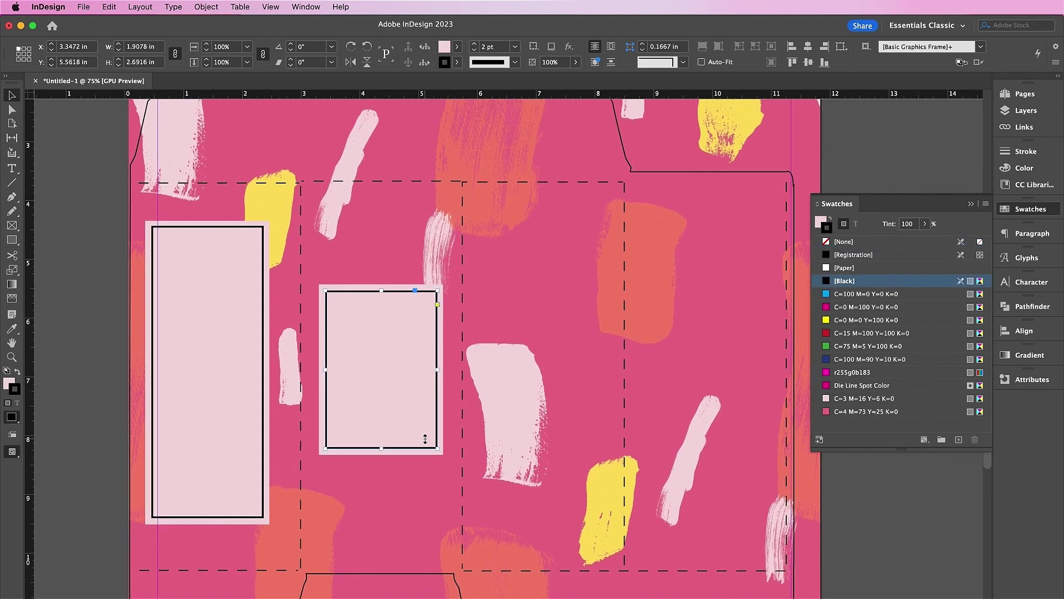
Copy the second panel's label with its border onto the fourth panel, at about X 8.82 in, Y 5.52 in.
{"action": "left_click", "coordinate": [324, 465], "text": "shift"}
{"action": "key", "text": "super+c"}
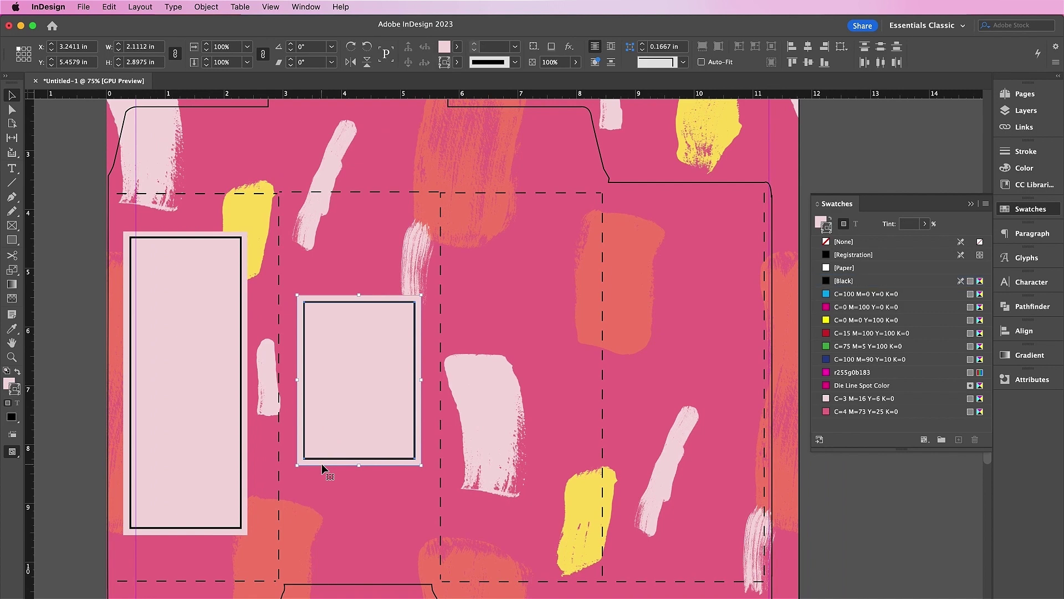
{"action": "key", "text": "super+v"}
{"action": "left_click_drag", "start_coordinate": [528, 369], "coordinate": [676, 403]}
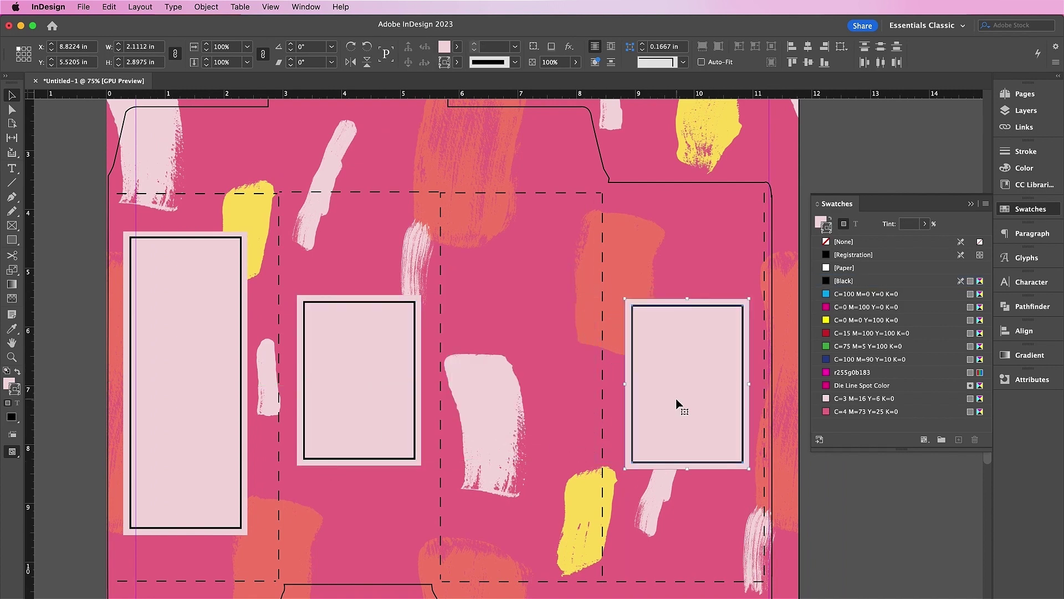
Draw a frame about 2.57 by 1.48 in on the flap below the fourth panel and fill it with [Paper].
{"action": "scroll", "coordinate": [676, 403], "scroll_direction": "down", "scroll_amount": 5}
{"action": "scroll", "coordinate": [676, 403], "scroll_direction": "right", "scroll_amount": 3}
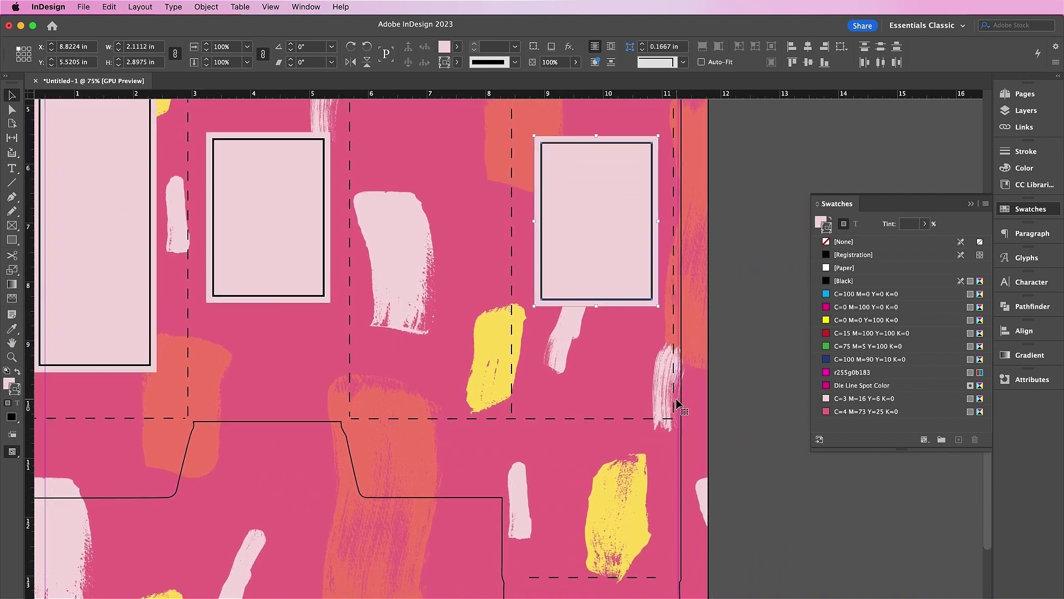
{"action": "key", "text": "f"}
{"action": "left_click_drag", "start_coordinate": [521, 445], "coordinate": [672, 532]}
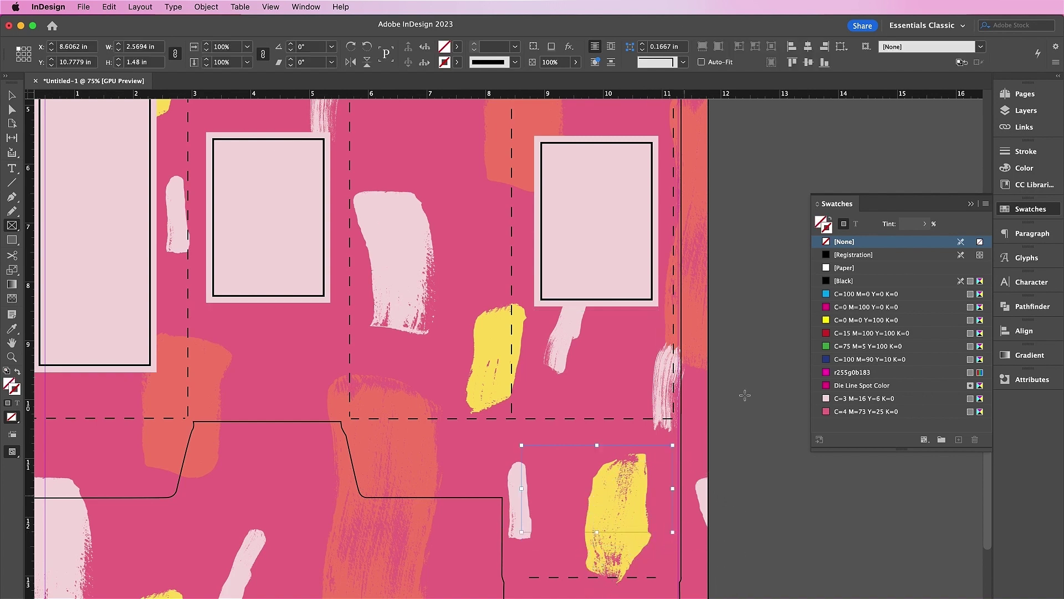
{"action": "left_click", "coordinate": [840, 268]}
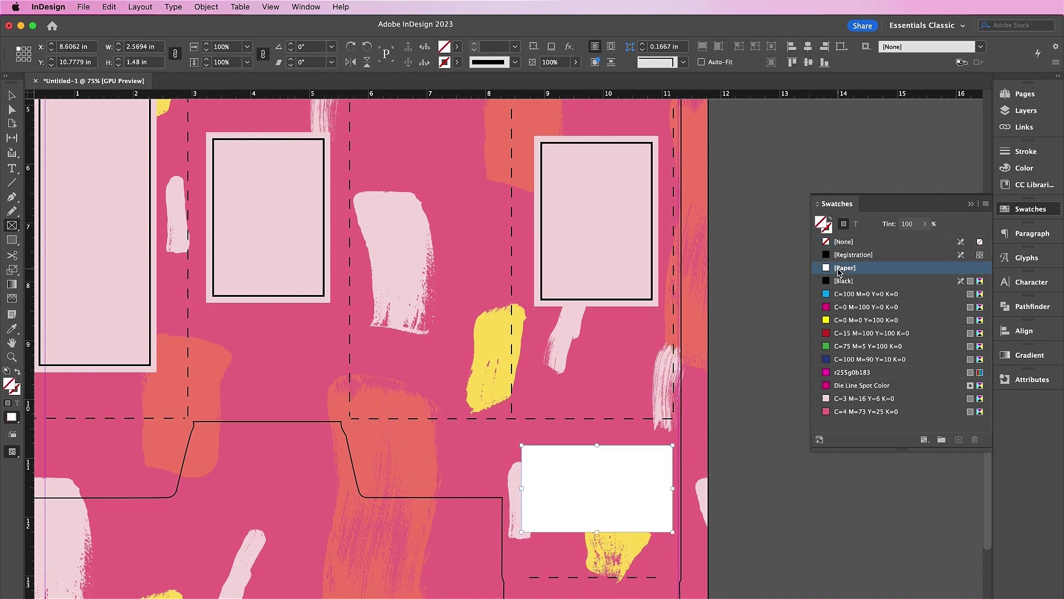
{"action": "key", "text": "v"}
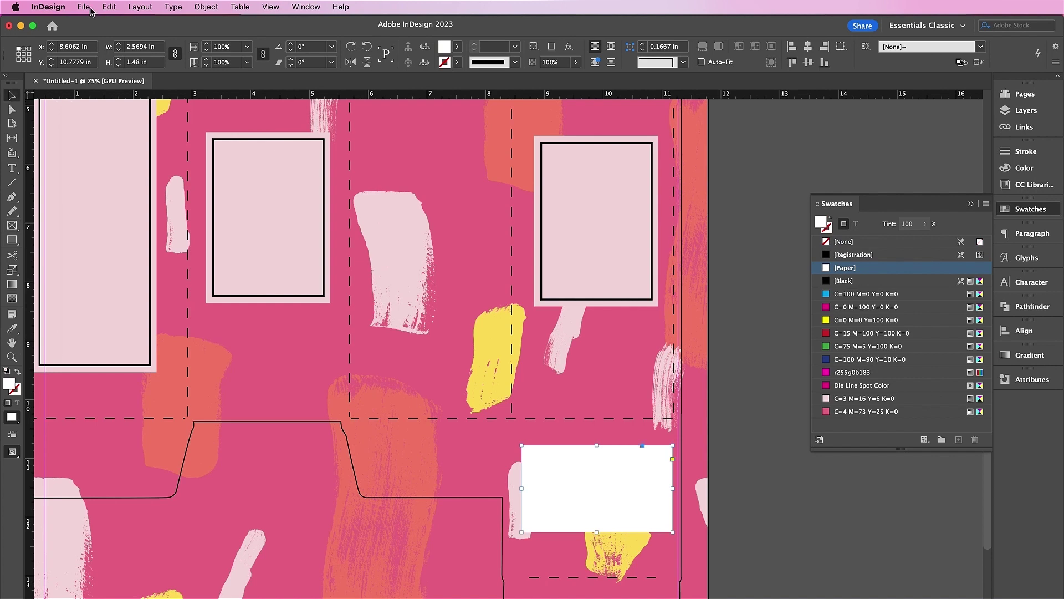
Place barcode.tif in the white frame and scale the image inside it to 60%.
{"action": "left_click", "coordinate": [83, 7]}
{"action": "left_click", "coordinate": [132, 181]}
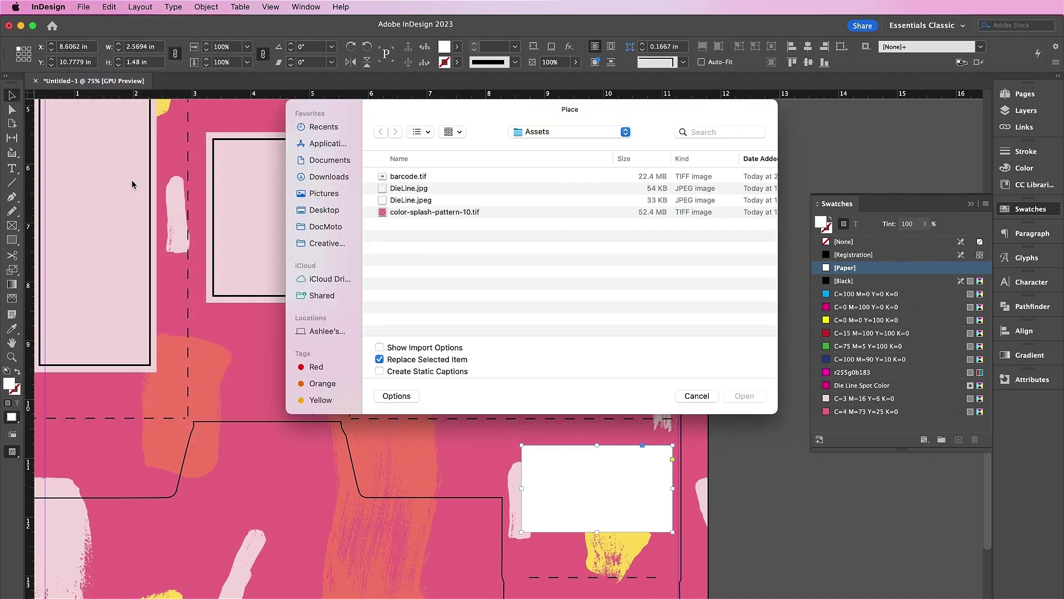
{"action": "double_click", "coordinate": [446, 176]}
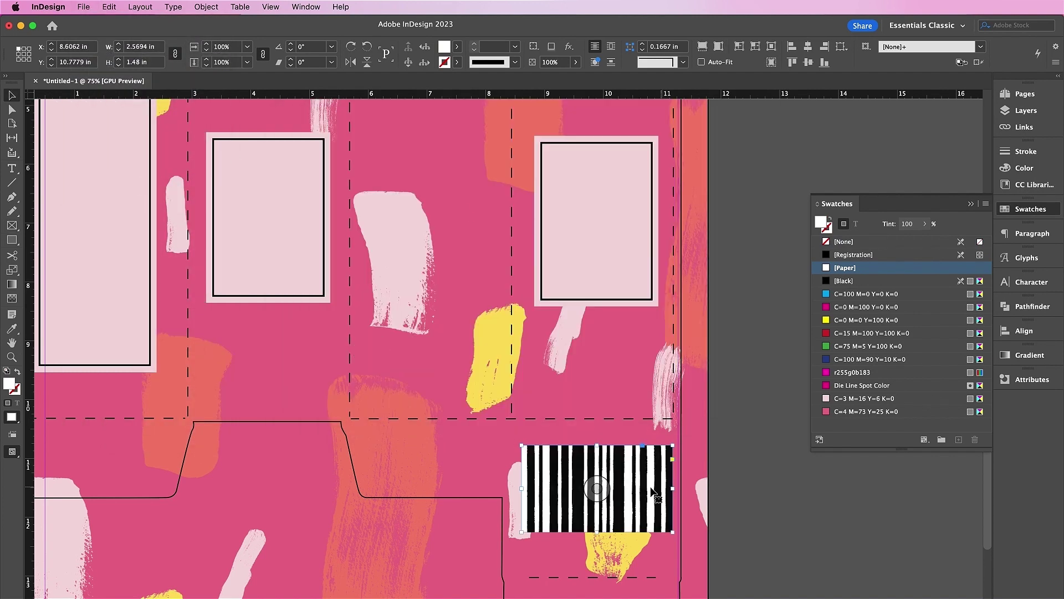
{"action": "left_click", "coordinate": [597, 489]}
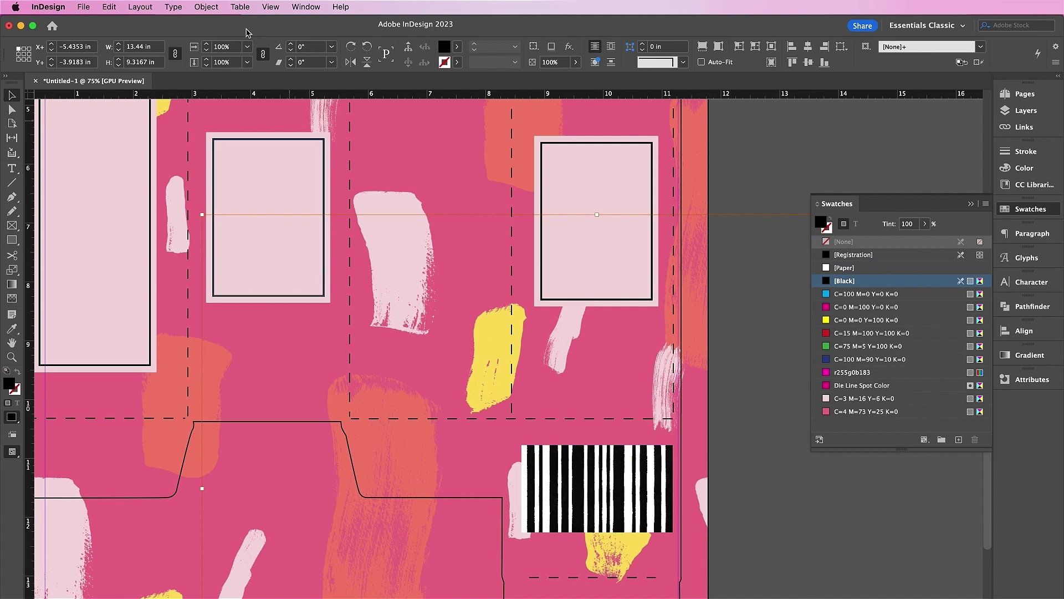
{"action": "double_click", "coordinate": [225, 50]}
{"action": "type", "text": "60"}
{"action": "key", "text": "Return"}
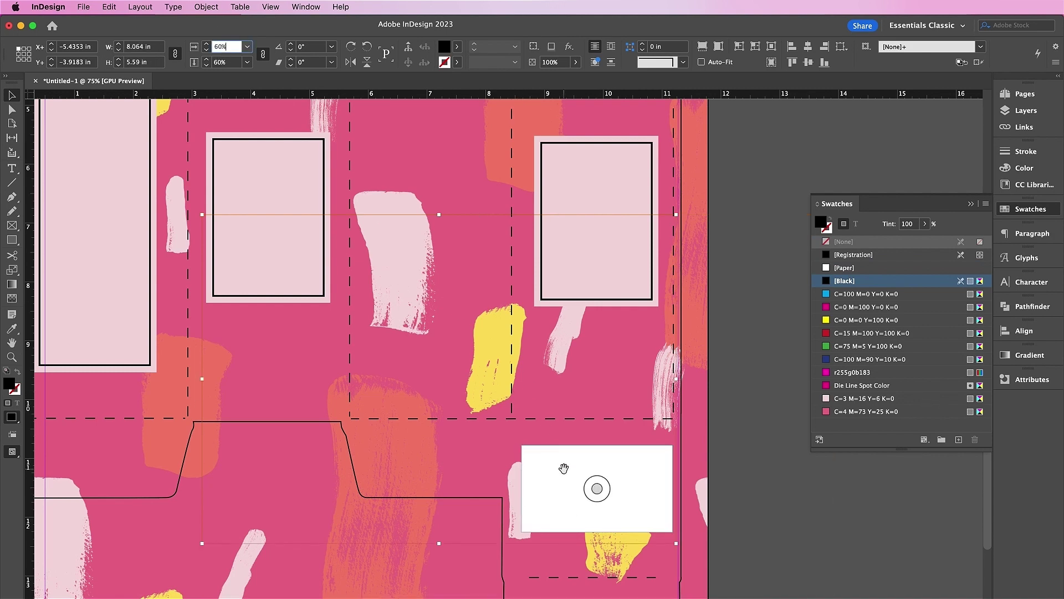
Scale the barcode image down to about 35% and reposition it so the whole barcode fits within its frame, then deselect.
{"action": "left_click_drag", "start_coordinate": [563, 468], "coordinate": [686, 547]}
{"action": "scroll", "coordinate": [610, 388], "scroll_direction": "down", "scroll_amount": 3}
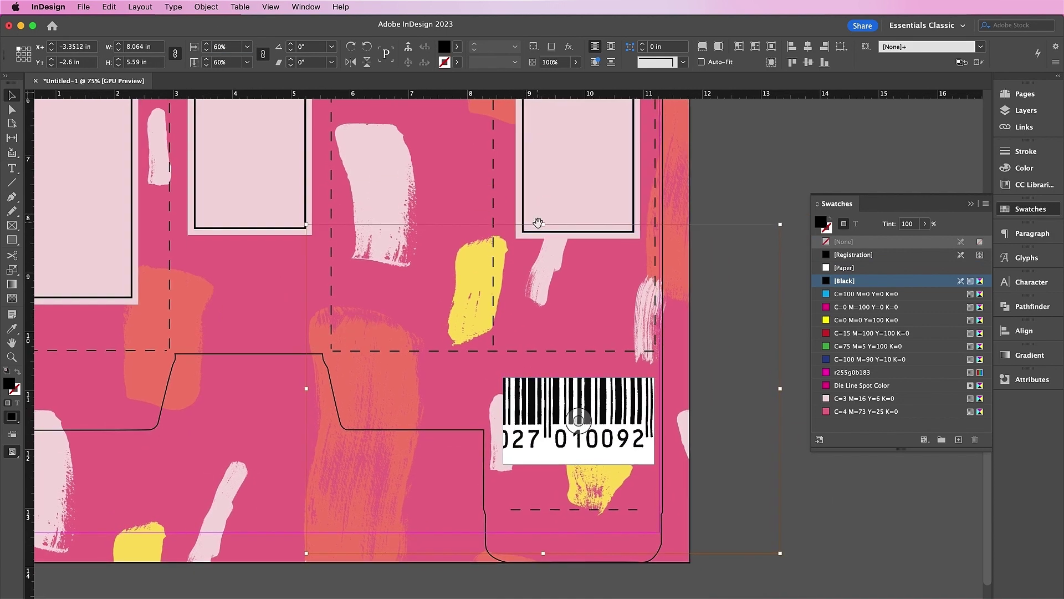
{"action": "left_click_drag", "start_coordinate": [538, 222], "coordinate": [577, 365]}
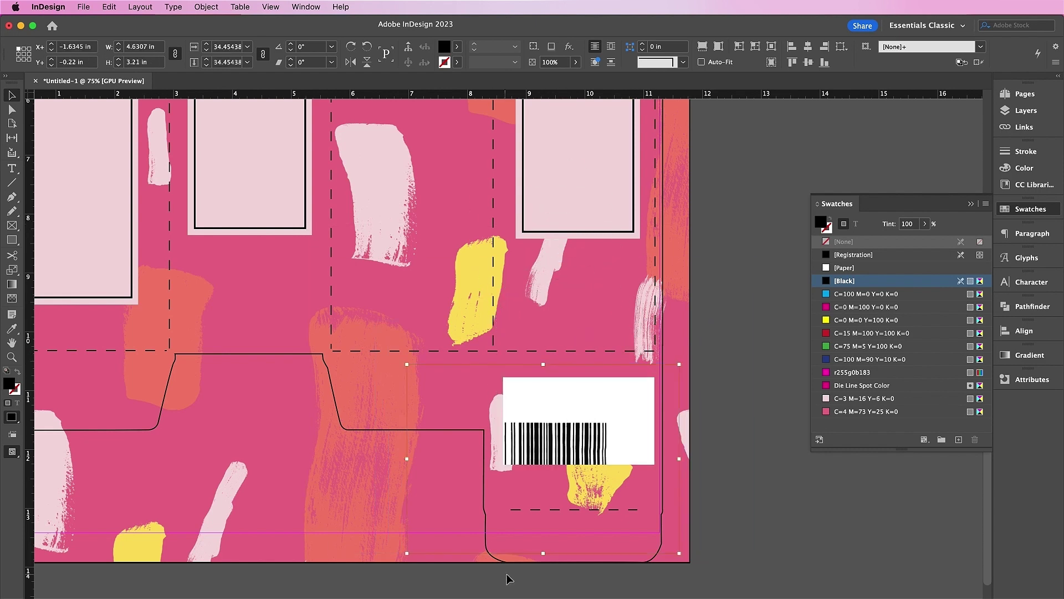
{"action": "left_click_drag", "start_coordinate": [542, 552], "coordinate": [547, 502]}
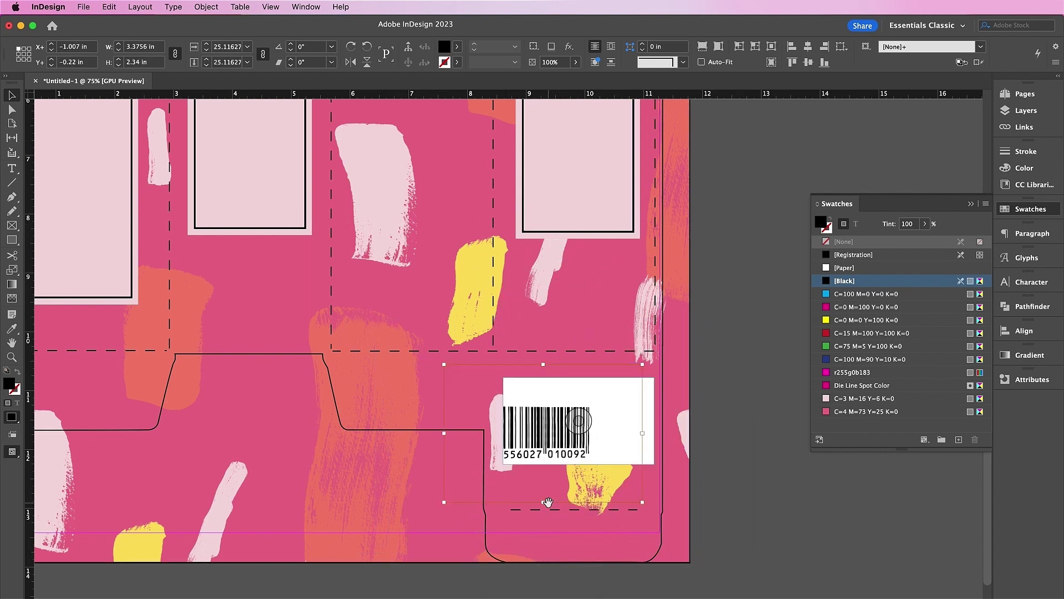
{"action": "key", "text": "shift+Right"}
{"action": "key", "text": "shift+Right"}
{"action": "key", "text": "shift+Right"}
{"action": "left_click_drag", "start_coordinate": [665, 366], "coordinate": [713, 332]}
{"action": "left_click_drag", "start_coordinate": [469, 501], "coordinate": [447, 515]}
{"action": "left_click_drag", "start_coordinate": [714, 332], "coordinate": [719, 324]}
{"action": "key", "text": "Left"}
{"action": "key", "text": "Down"}
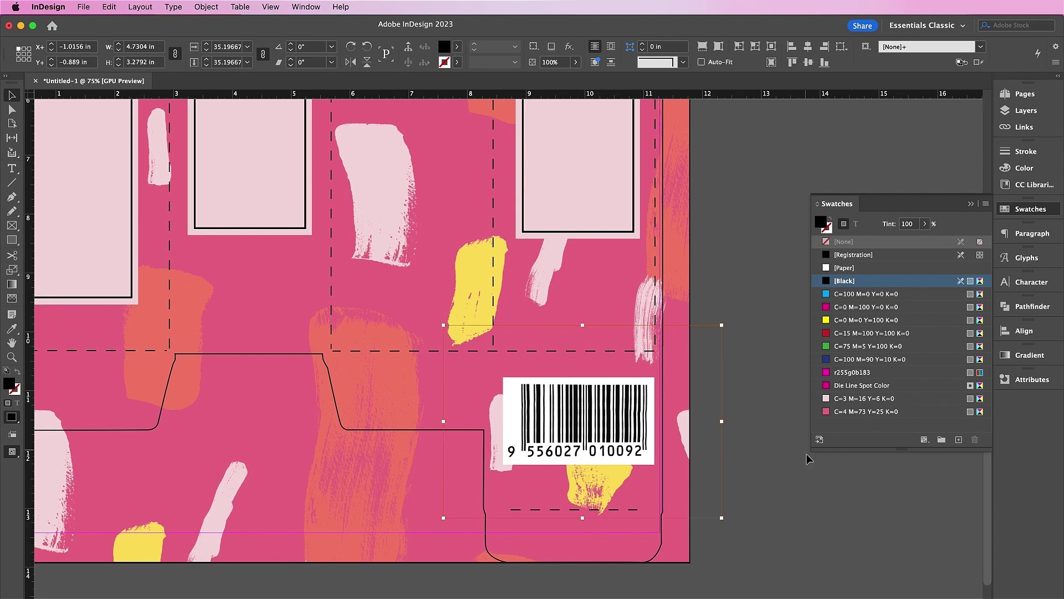
{"action": "left_click", "coordinate": [803, 473]}
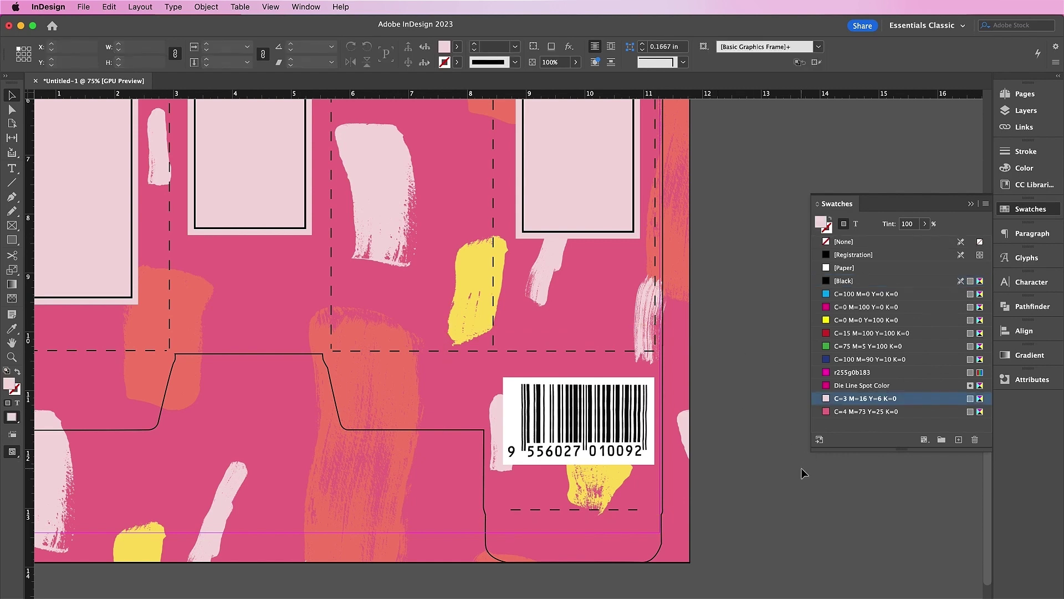
On the unlocked Type layer, add a text frame reading PINK APPLE inside the second panel's label.
{"action": "left_click", "coordinate": [1011, 113]}
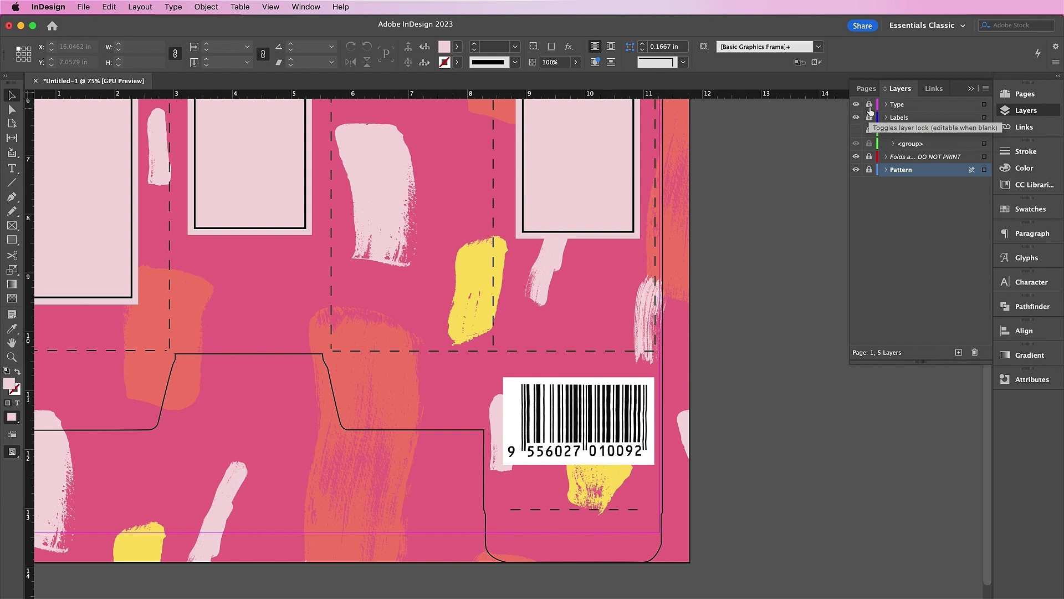
{"action": "left_click", "coordinate": [901, 105]}
{"action": "scroll", "coordinate": [594, 138], "scroll_direction": "left", "scroll_amount": 5}
{"action": "scroll", "coordinate": [594, 139], "scroll_direction": "up", "scroll_amount": 3}
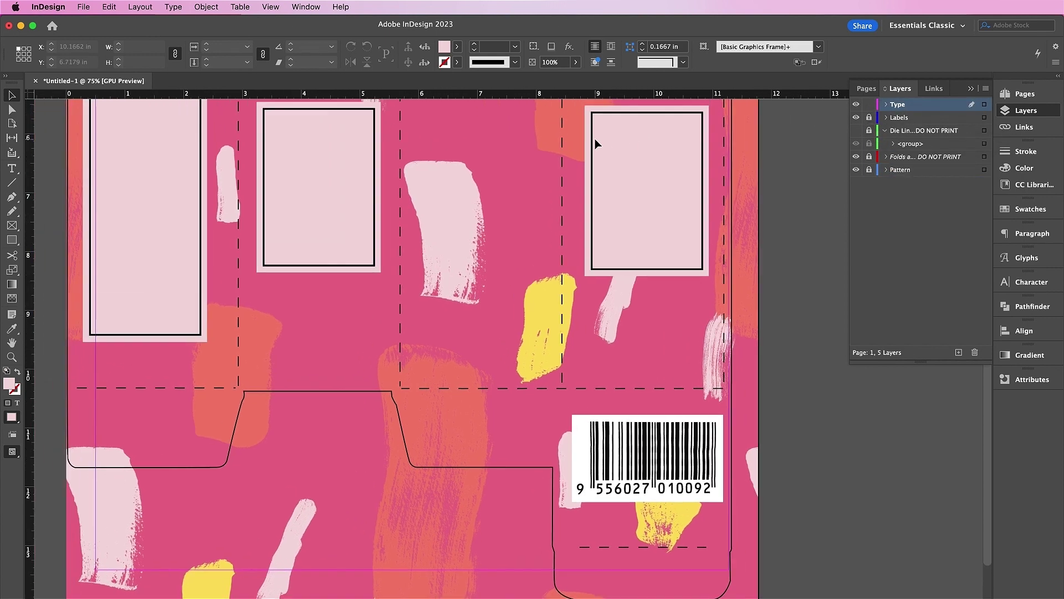
{"action": "scroll", "coordinate": [594, 138], "scroll_direction": "left", "scroll_amount": 2}
{"action": "scroll", "coordinate": [594, 138], "scroll_direction": "up", "scroll_amount": 2}
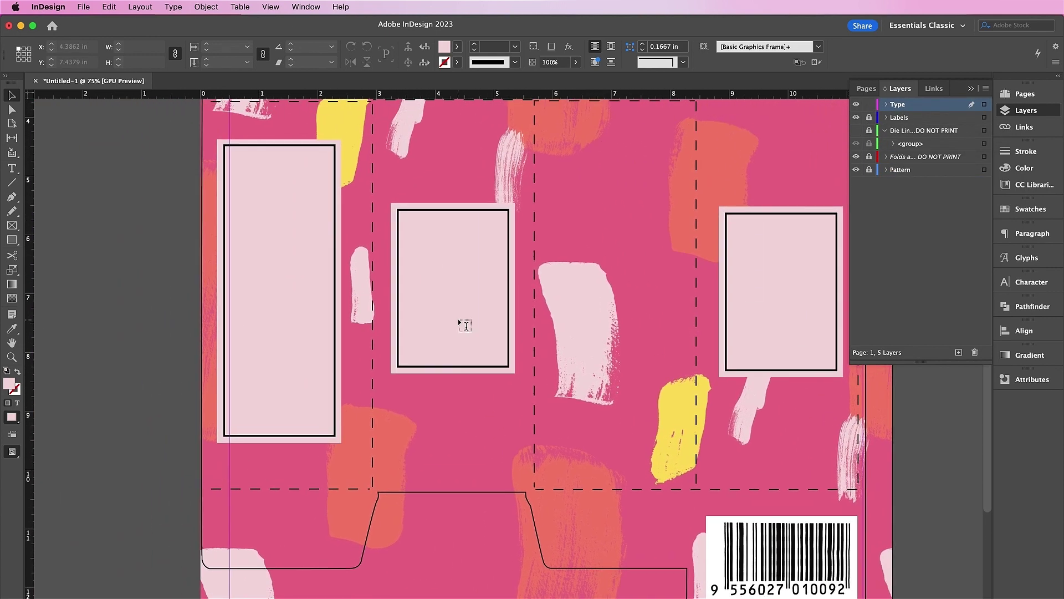
{"action": "key", "text": "t"}
{"action": "left_click_drag", "start_coordinate": [402, 250], "coordinate": [501, 345]}
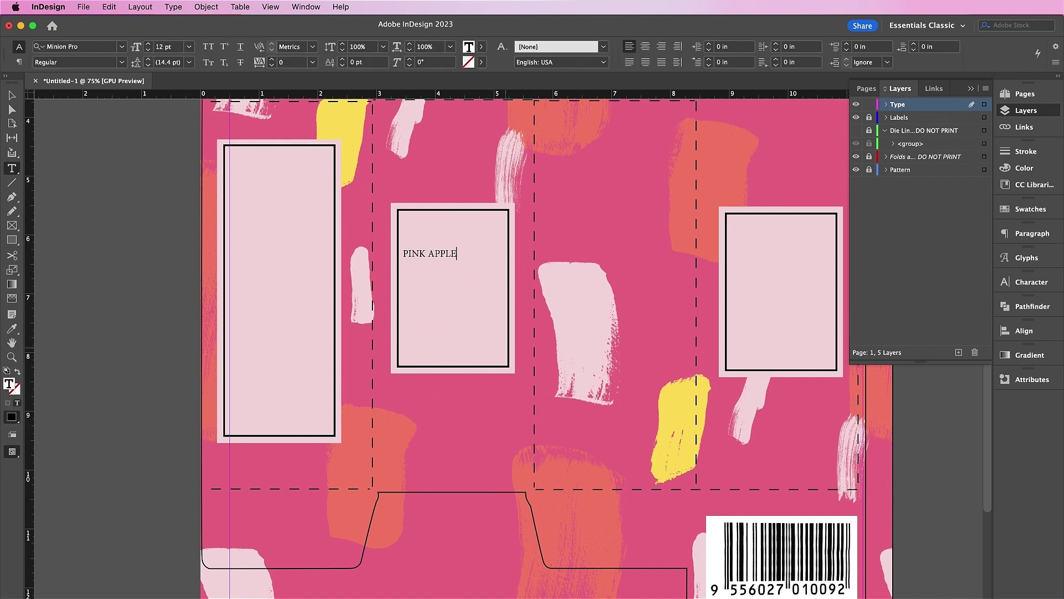
Change the font of the PINK APPLE text to Aguero Sans Regular.
{"action": "key", "text": "super+a"}
{"action": "left_click", "coordinate": [77, 48]}
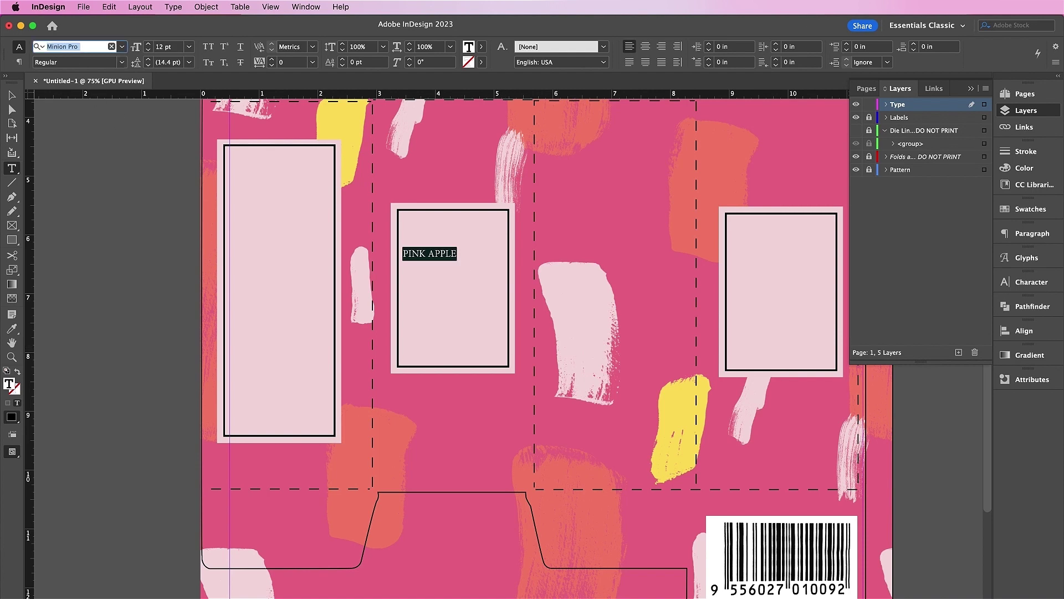
{"action": "type", "text": "AG"}
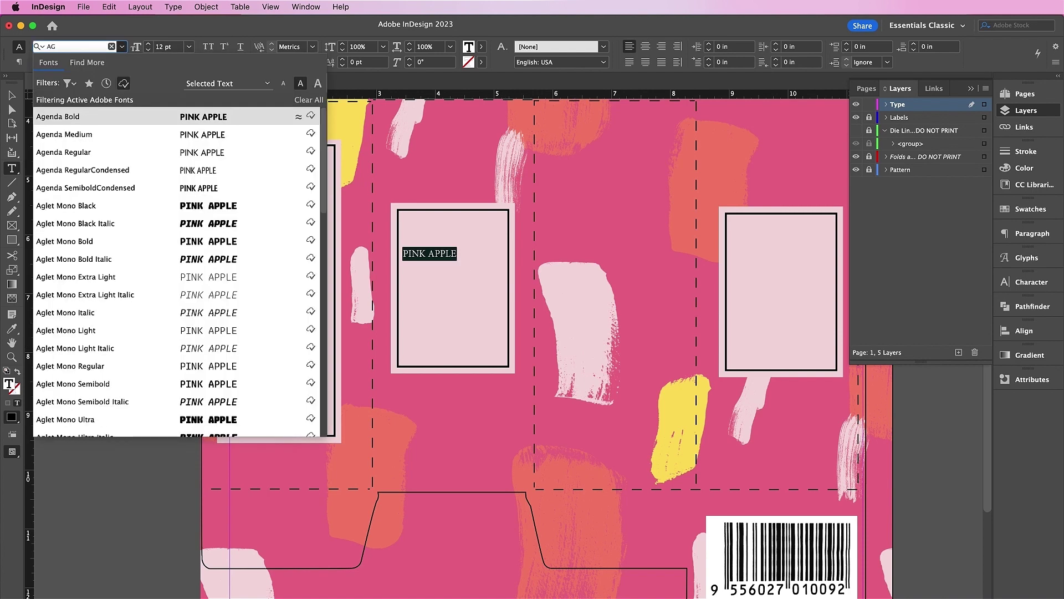
{"action": "type", "text": "U"}
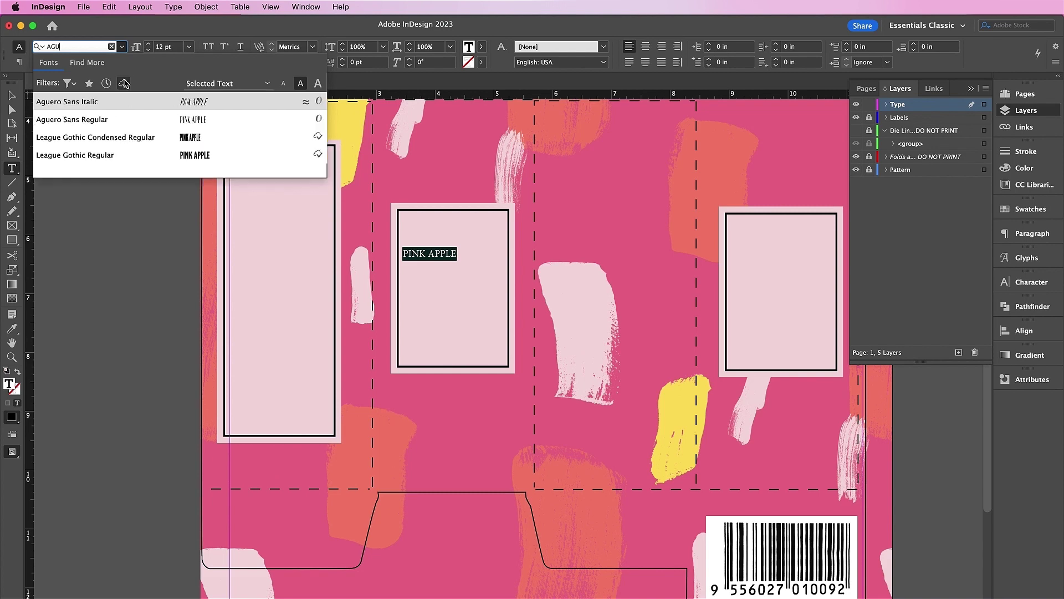
{"action": "left_click", "coordinate": [142, 119]}
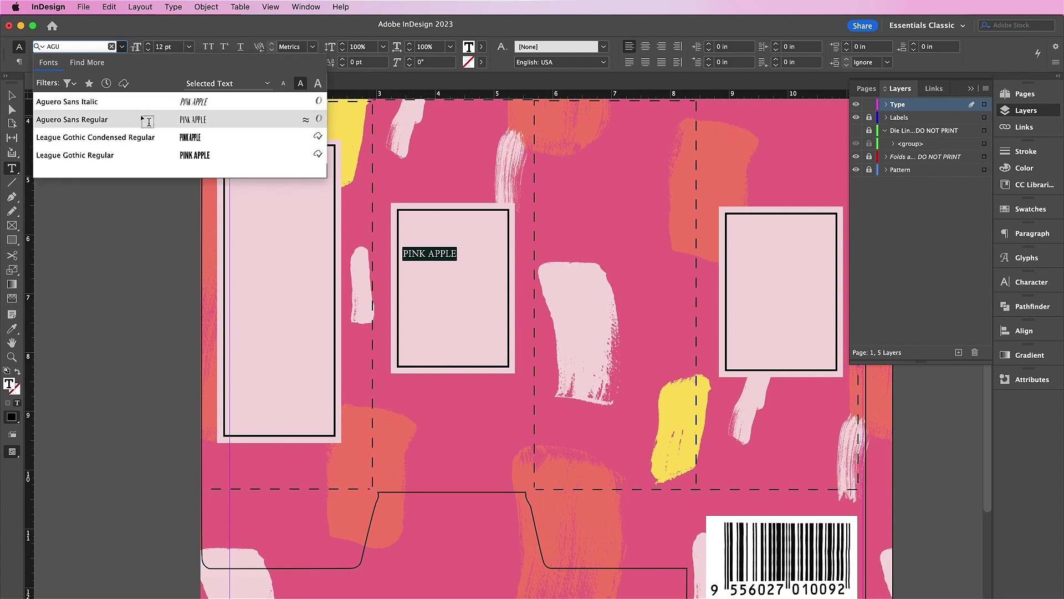
Increase the PINK APPLE text size to 60 pt.
{"action": "left_click", "coordinate": [169, 50]}
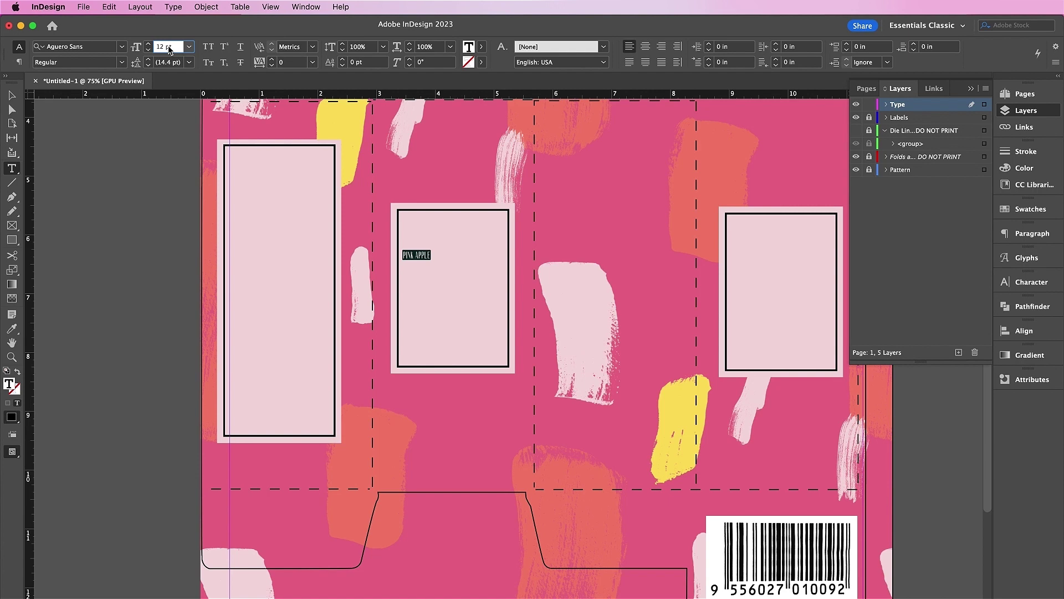
{"action": "key", "text": "Up"}
{"action": "key", "text": "Up"}
{"action": "key", "text": "Up"}
{"action": "key", "text": "Up"}
{"action": "key", "text": "Up"}
{"action": "key", "text": "Up"}
{"action": "key", "text": "Up"}
{"action": "key", "text": "Up"}
{"action": "key", "text": "Up"}
{"action": "key", "text": "Up"}
{"action": "key", "text": "Up"}
{"action": "key", "text": "Up"}
{"action": "key", "text": "Up"}
{"action": "key", "text": "Up"}
{"action": "key", "text": "Up"}
{"action": "key", "text": "Up"}
{"action": "key", "text": "Up"}
{"action": "key", "text": "Up"}
{"action": "key", "text": "Up"}
{"action": "key", "text": "Up"}
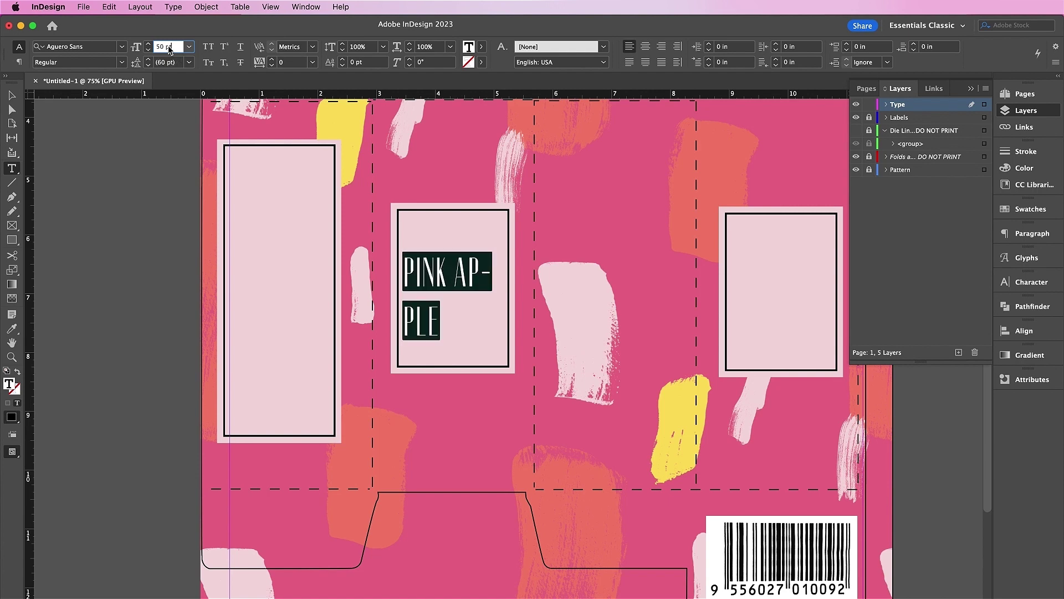
{"action": "key", "text": "Up"}
{"action": "key", "text": "Up"}
{"action": "key", "text": "Up"}
{"action": "key", "text": "Up"}
{"action": "key", "text": "Up"}
{"action": "key", "text": "Up"}
{"action": "key", "text": "Up"}
{"action": "key", "text": "Up"}
{"action": "key", "text": "Up"}
{"action": "key", "text": "Up"}
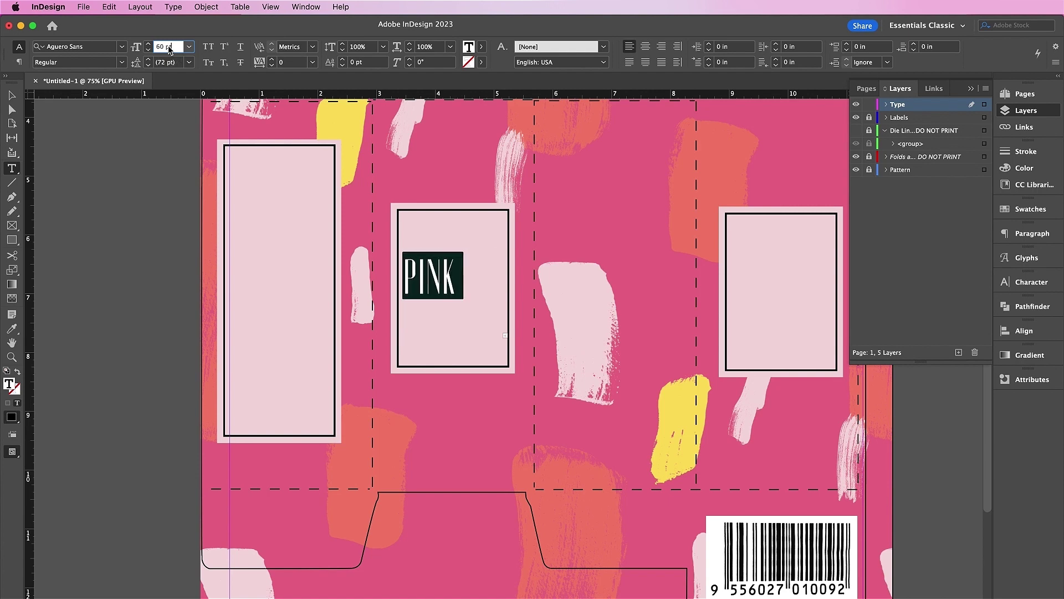
Centre-align the PINK APPLE text and colour it with the C=4 M=73 Y=25 K=0 swatch.
{"action": "left_click", "coordinate": [645, 46]}
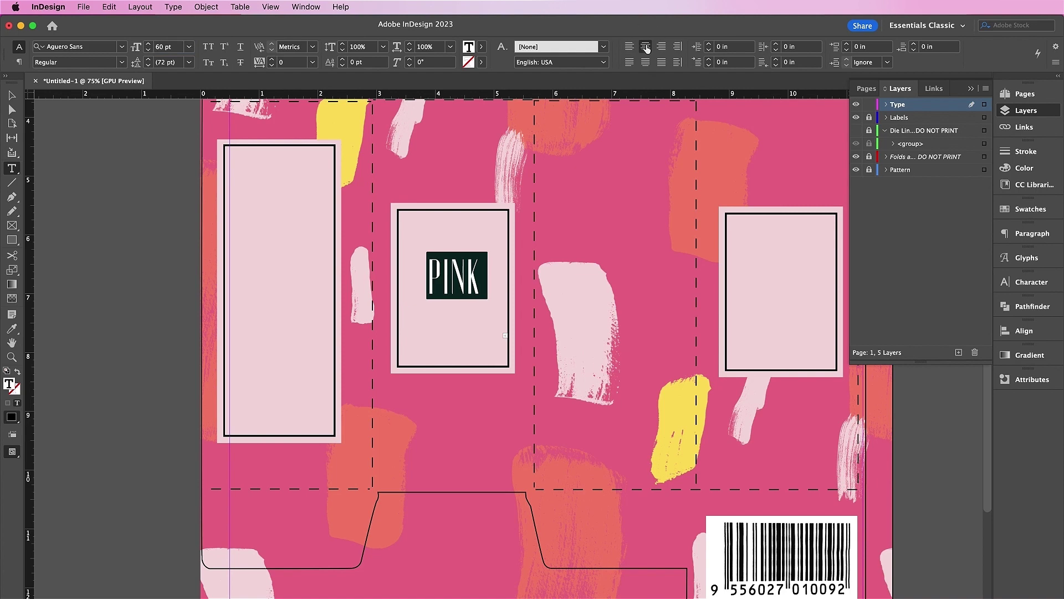
{"action": "left_click", "coordinate": [1022, 209]}
{"action": "left_click", "coordinate": [868, 410]}
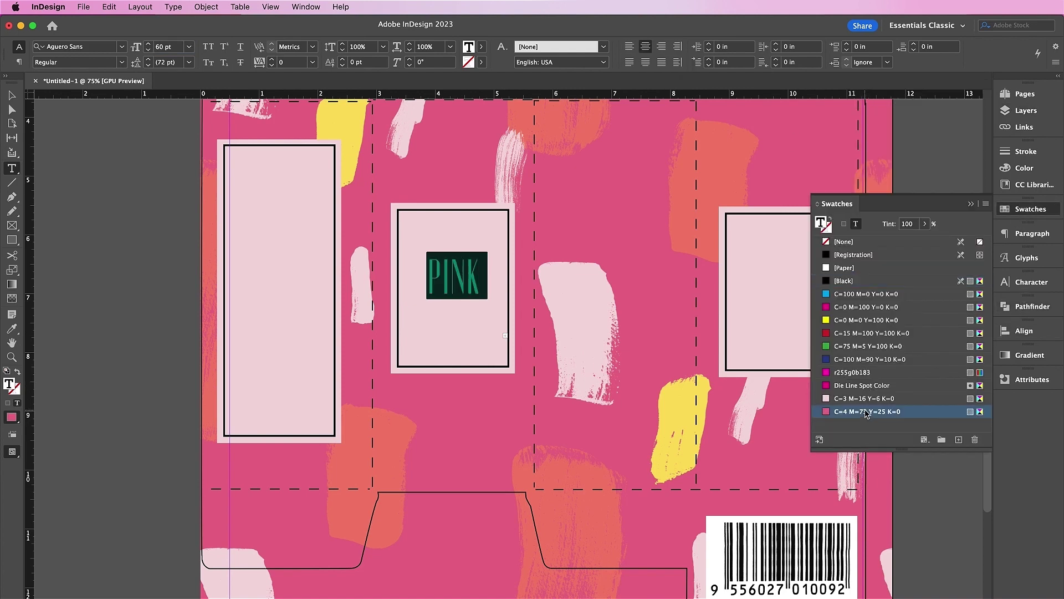
Extend the PINK APPLE text frame downward to fit both words and raise it within the second panel's label.
{"action": "key", "text": "Escape"}
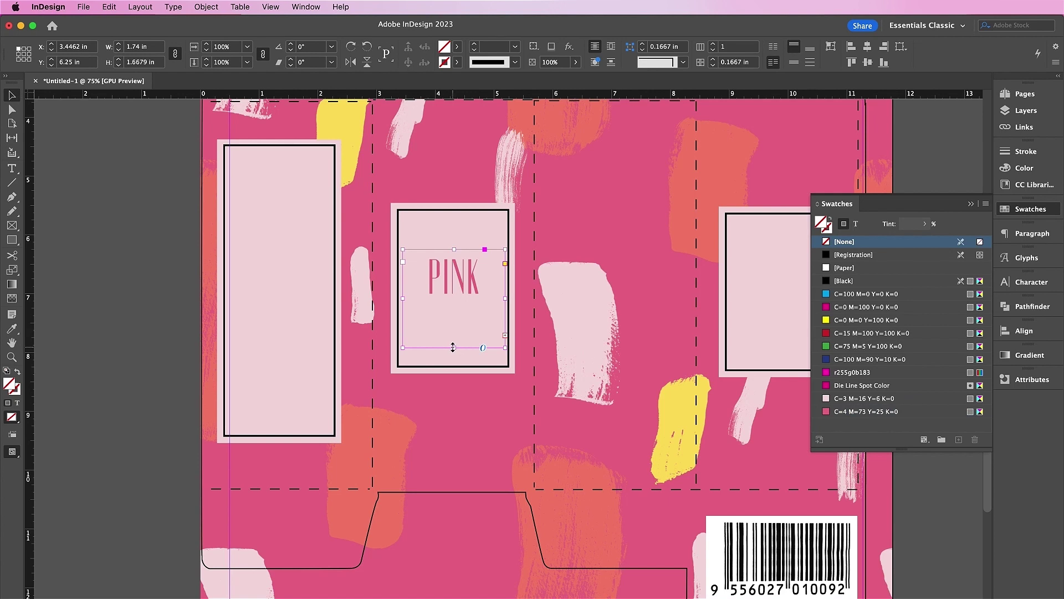
{"action": "left_click_drag", "start_coordinate": [453, 347], "coordinate": [463, 413]}
{"action": "left_click_drag", "start_coordinate": [482, 347], "coordinate": [479, 328]}
Set the PINK APPLE leading to 50 pt, then fit the frame to its text and reposition it in the label.
{"action": "left_click", "coordinate": [11, 168]}
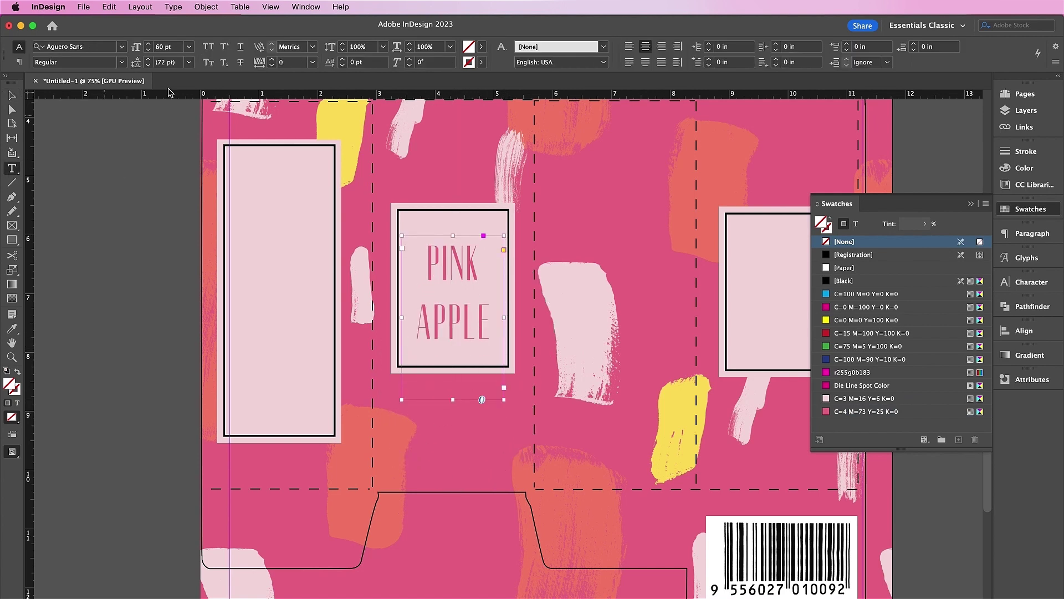
{"action": "left_click", "coordinate": [166, 62]}
{"action": "scroll", "coordinate": [172, 63], "scroll_direction": "down", "scroll_amount": 20}
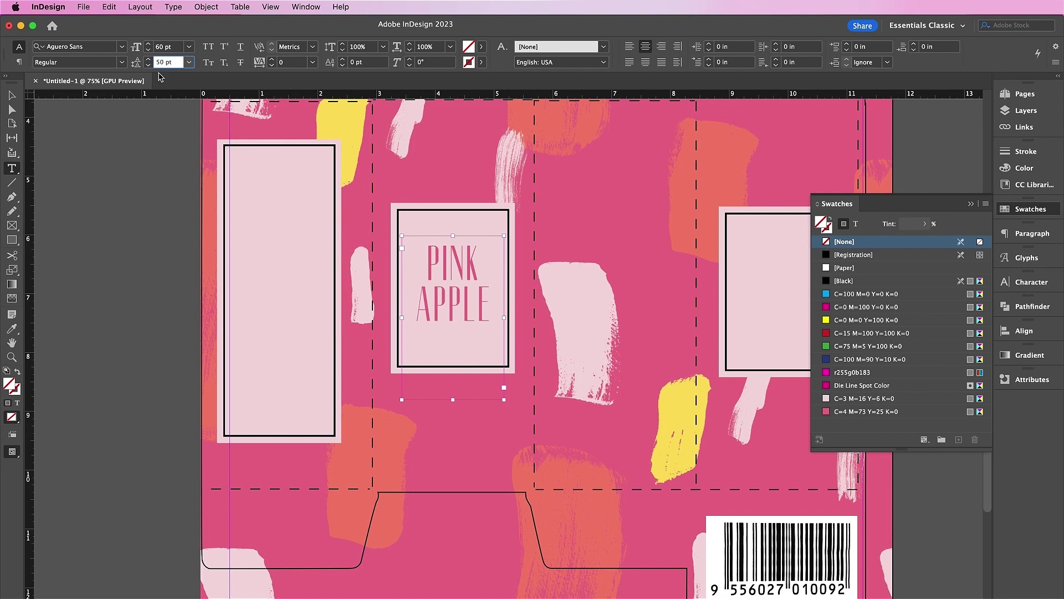
{"action": "key", "text": "Escape"}
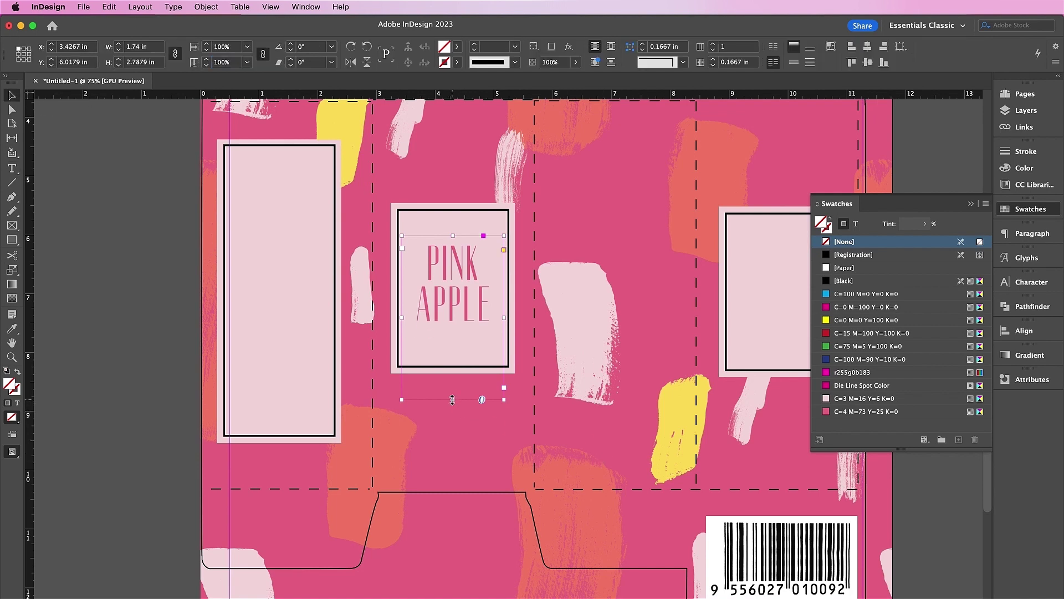
{"action": "double_click", "coordinate": [453, 399]}
{"action": "left_click_drag", "start_coordinate": [443, 299], "coordinate": [442, 310]}
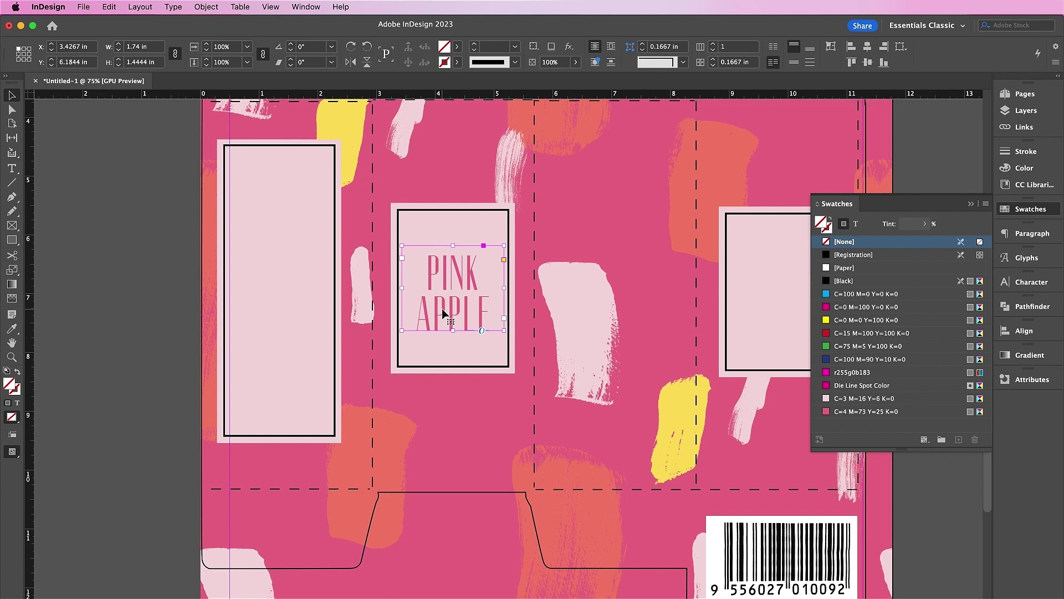
Add a HAND CREAM text frame below PINK APPLE and set its font to Aguero Sans Regular.
{"action": "key", "text": "t"}
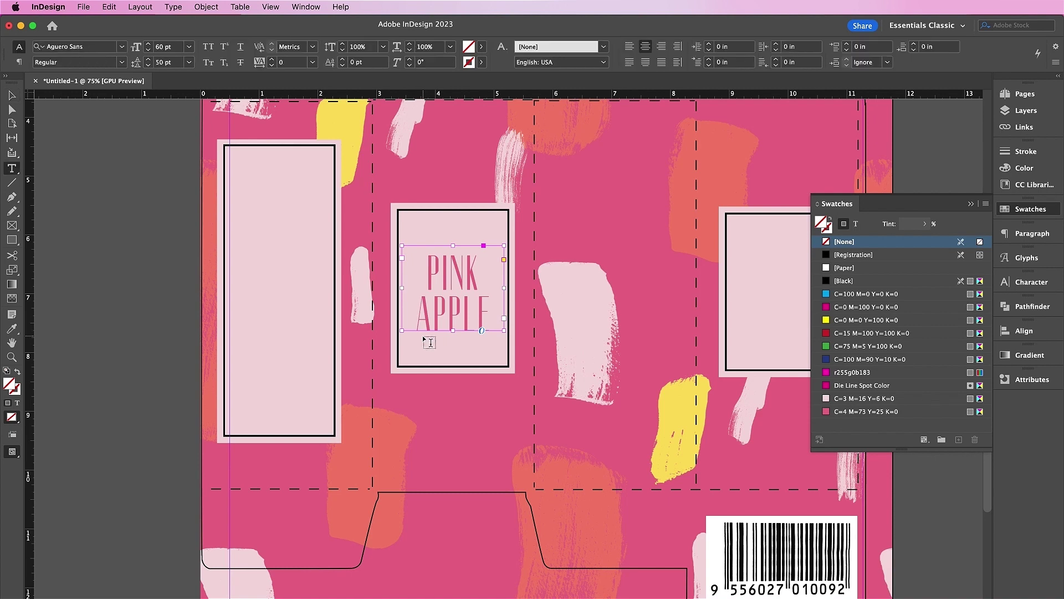
{"action": "left_click_drag", "start_coordinate": [405, 338], "coordinate": [502, 355]}
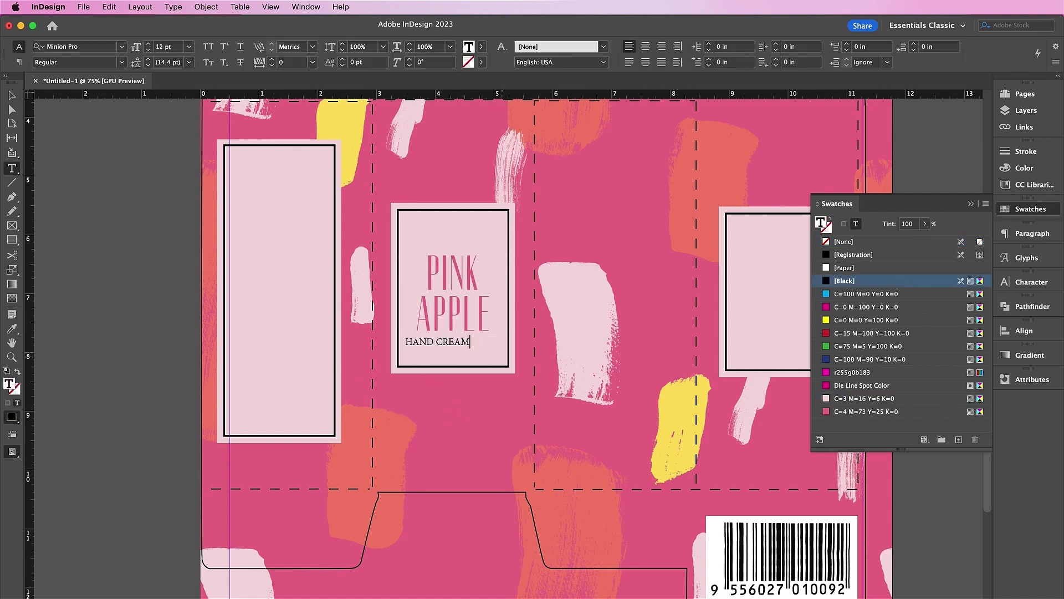
{"action": "left_click", "coordinate": [82, 47]}
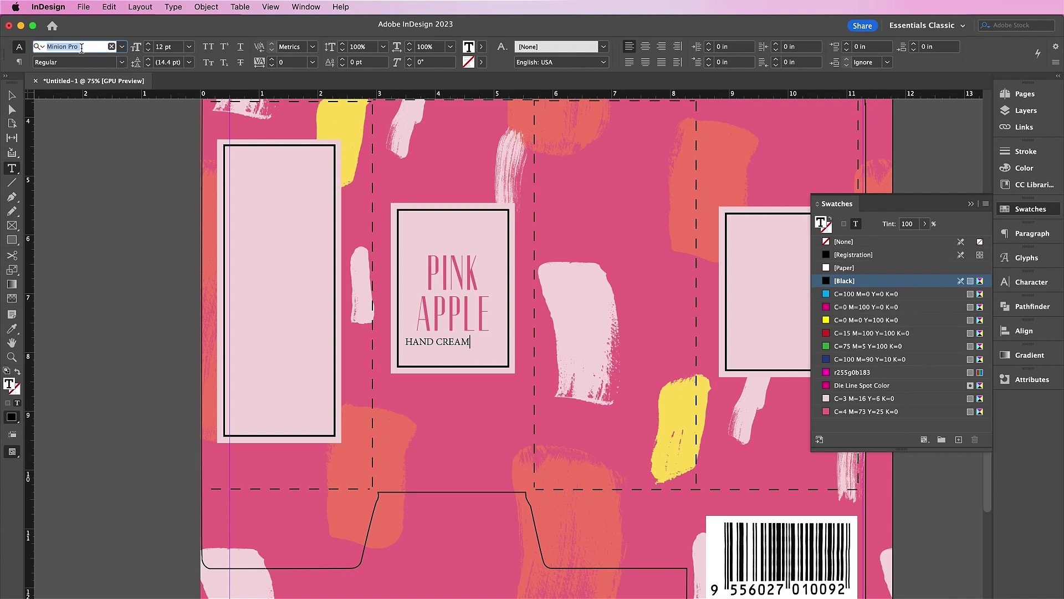
{"action": "triple_click", "coordinate": [463, 344]}
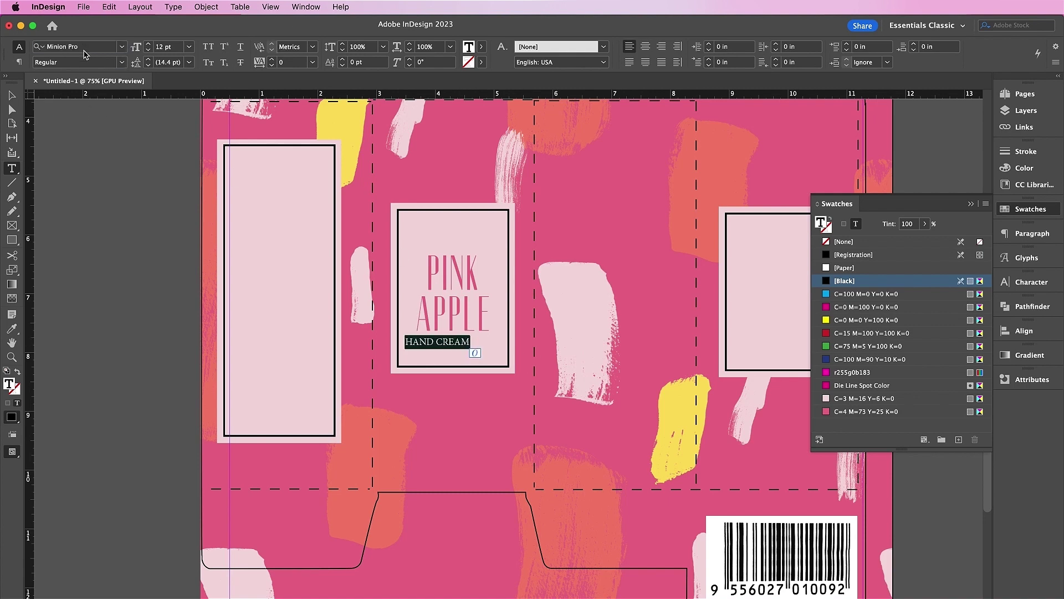
{"action": "type", "text": "AGU"}
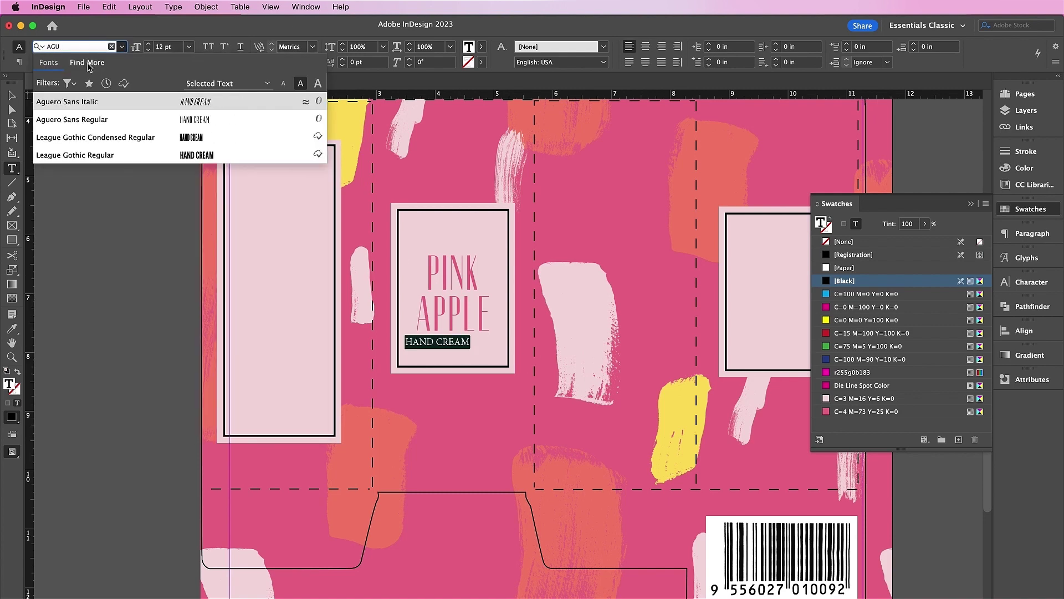
{"action": "left_click", "coordinate": [100, 119]}
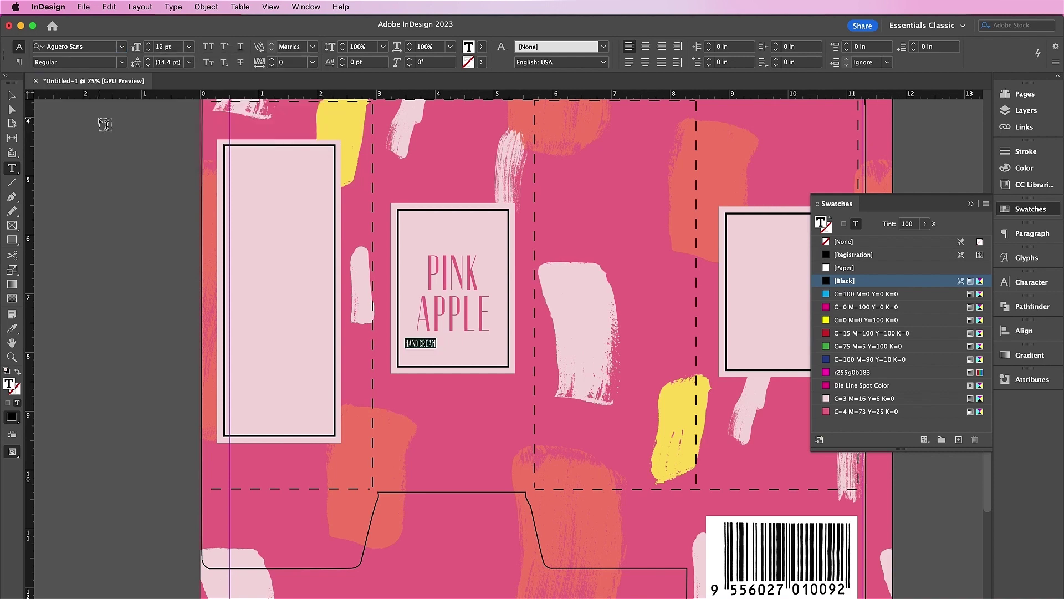
Increase the HAND CREAM text size to 24 pt.
{"action": "left_click", "coordinate": [172, 48]}
{"action": "key", "text": "Up"}
{"action": "key", "text": "Up"}
{"action": "key", "text": "Up"}
{"action": "key", "text": "Up"}
{"action": "key", "text": "Up"}
{"action": "key", "text": "Up"}
{"action": "key", "text": "Up"}
{"action": "key", "text": "Up"}
{"action": "key", "text": "Up"}
{"action": "key", "text": "Up"}
{"action": "key", "text": "Up"}
{"action": "key", "text": "Up"}
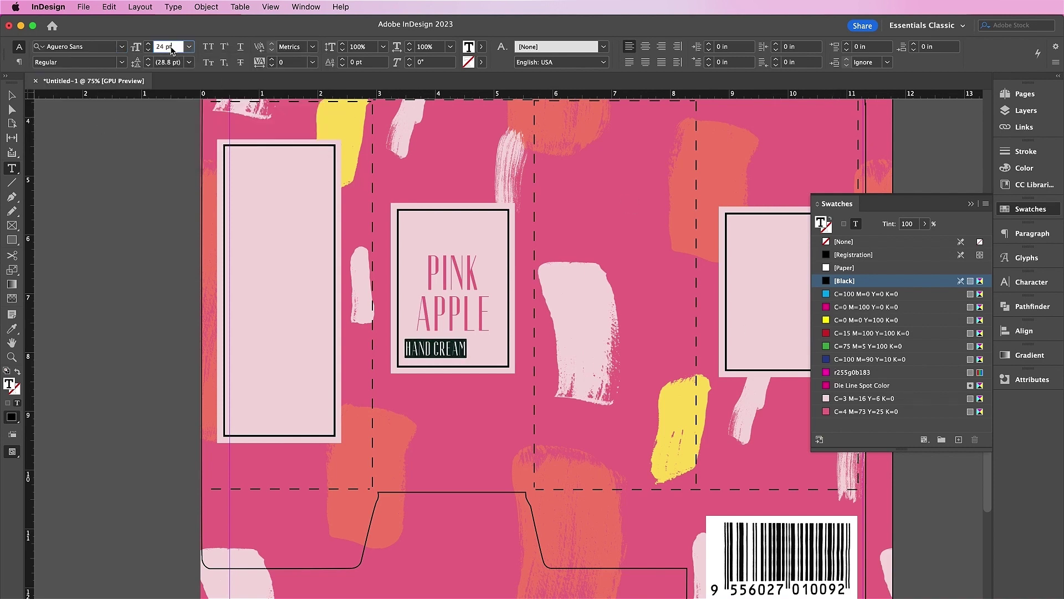
Centre-align the HAND CREAM text with 125 tracking and raise its frame slightly towards PINK APPLE.
{"action": "left_click", "coordinate": [645, 48]}
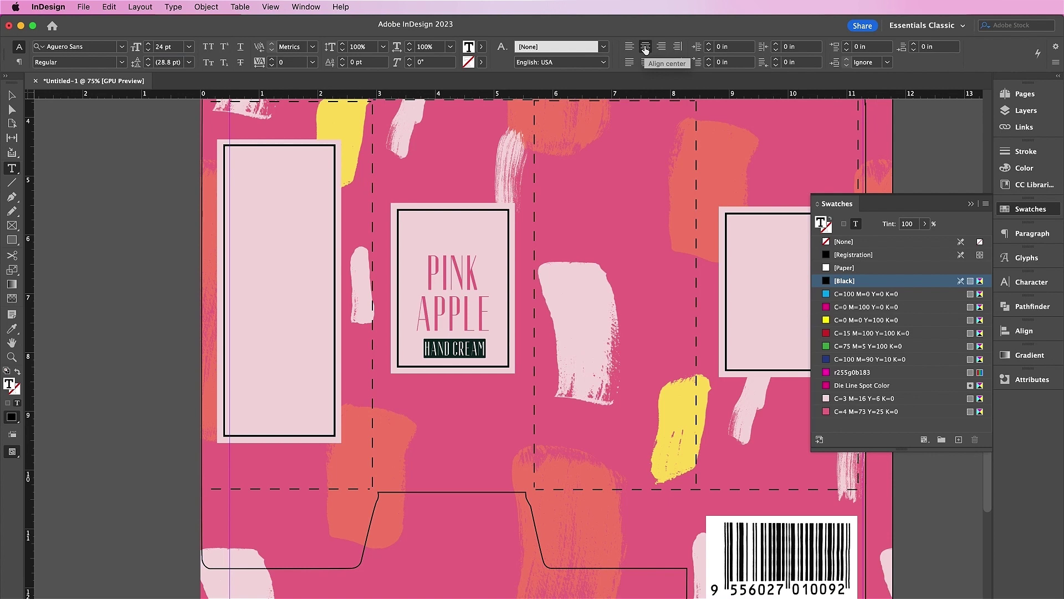
{"action": "left_click", "coordinate": [287, 64]}
{"action": "key", "text": "shift+Up"}
{"action": "key", "text": "shift+Up"}
{"action": "key", "text": "shift+Up"}
{"action": "key", "text": "shift+Up"}
{"action": "key", "text": "shift+Up"}
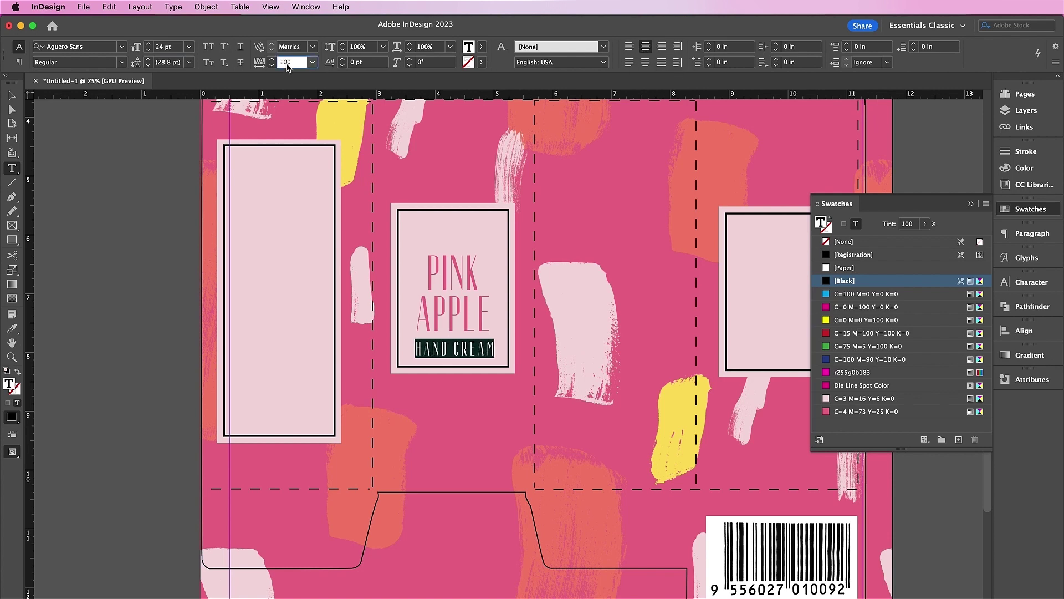
{"action": "left_click", "coordinate": [13, 97]}
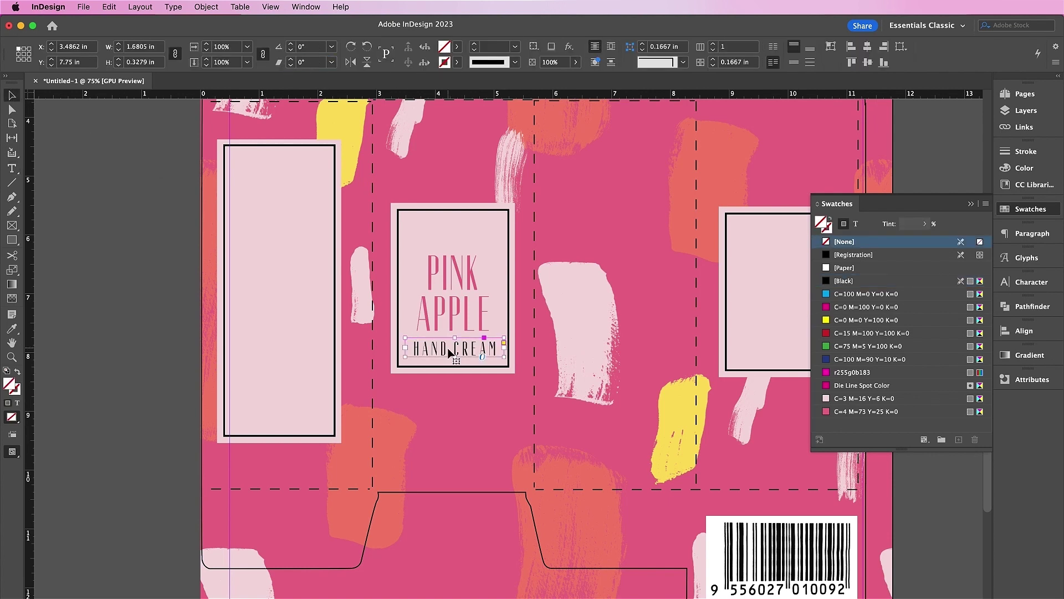
{"action": "left_click_drag", "start_coordinate": [449, 352], "coordinate": [451, 350]}
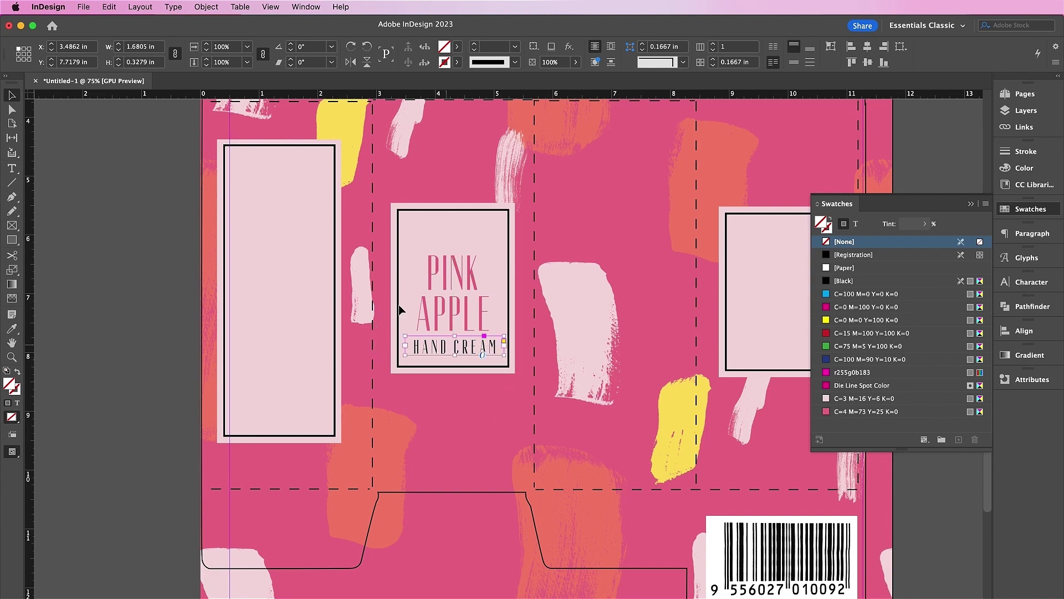
Duplicate the HAND CREAM frame in place and move the copy straight up to just above PINK APPLE.
{"action": "left_click", "coordinate": [108, 5]}
{"action": "left_click", "coordinate": [129, 121]}
{"action": "key", "text": "shift+Up"}
{"action": "key", "text": "shift+Up"}
{"action": "key", "text": "shift+Up"}
{"action": "key", "text": "shift+Up"}
{"action": "key", "text": "shift+Up"}
{"action": "key", "text": "shift+Up"}
{"action": "key", "text": "shift+Up"}
{"action": "key", "text": "shift+Up"}
{"action": "key", "text": "shift+Up"}
{"action": "key", "text": "shift+Up"}
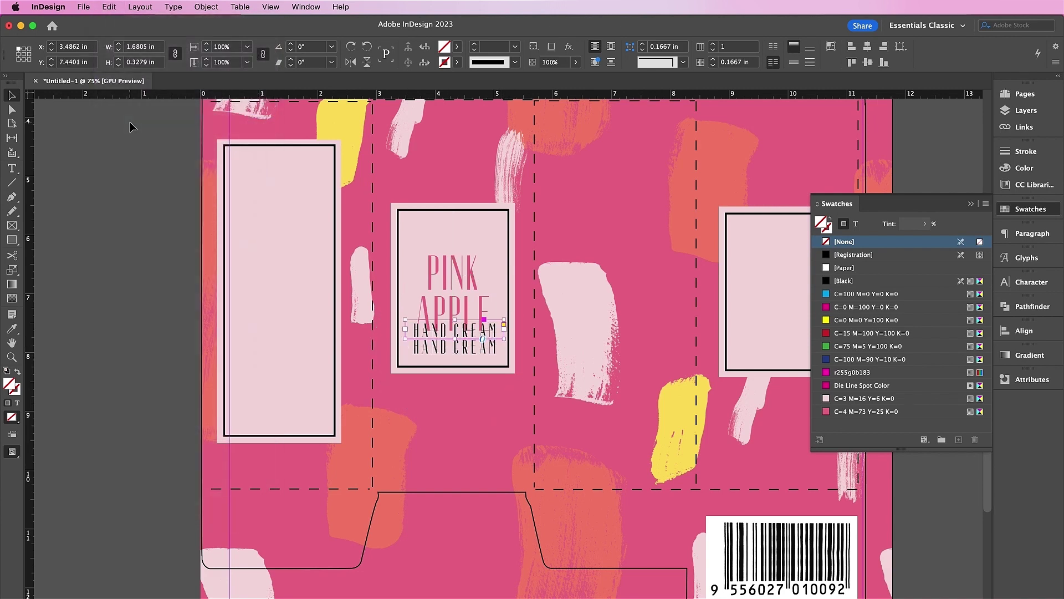
{"action": "key", "text": "shift+Up"}
{"action": "key", "text": "shift+Up"}
{"action": "key", "text": "shift+Up"}
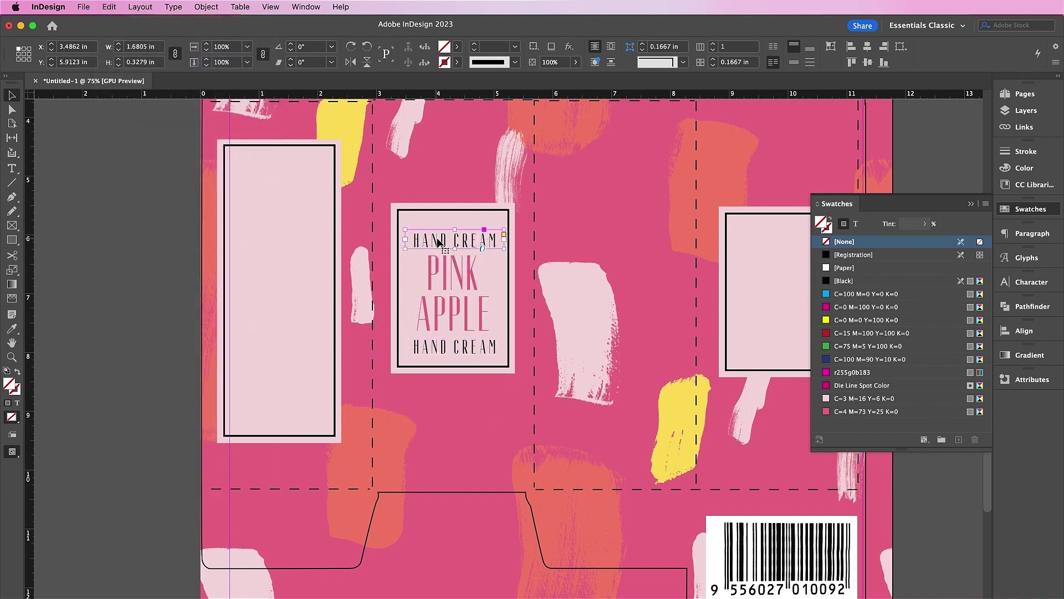
Replace the text of the upper HAND CREAM copy with NOURISHING.
{"action": "key", "text": "Return"}
{"action": "key", "text": "super+a"}
{"action": "type", "text": "NOU"}
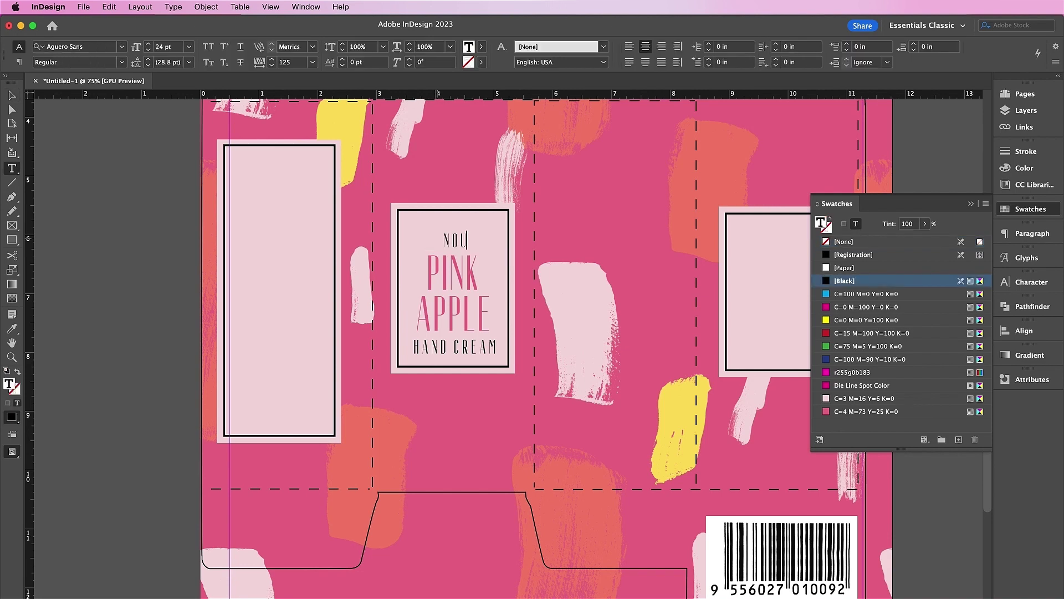
{"action": "type", "text": "RISHING"}
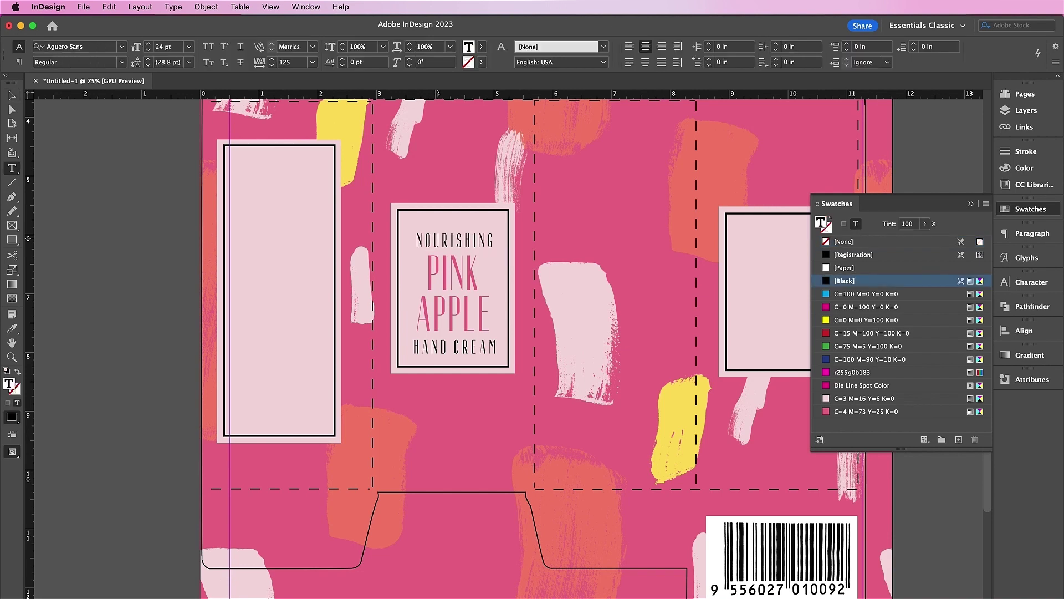
{"action": "key", "text": "Escape"}
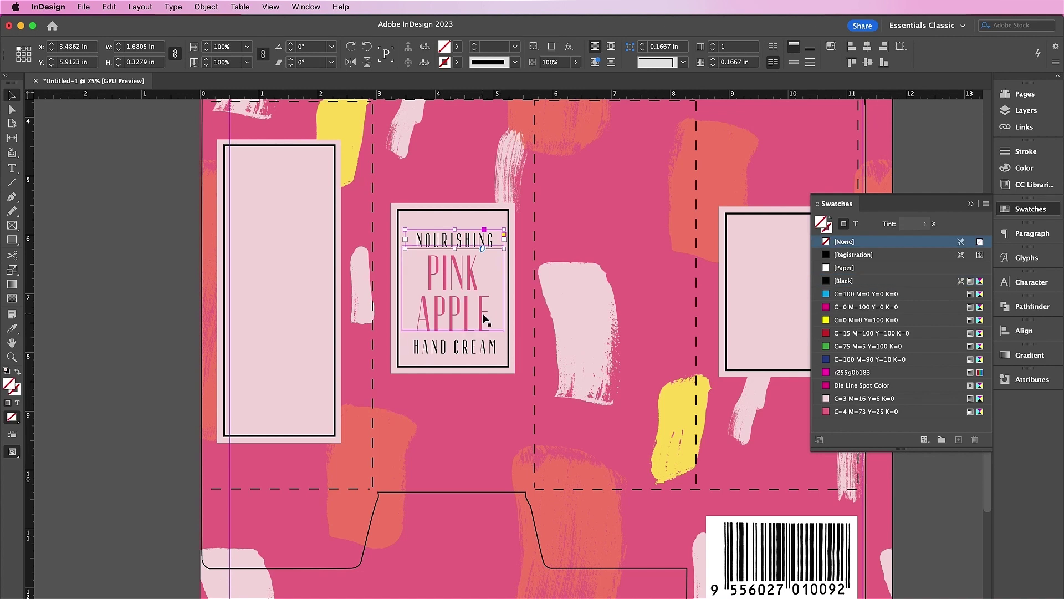
Move the NOURISHING, PINK APPLE and HAND CREAM frames up together towards the top of the label's border.
{"action": "left_click", "coordinate": [475, 349], "text": "shift"}
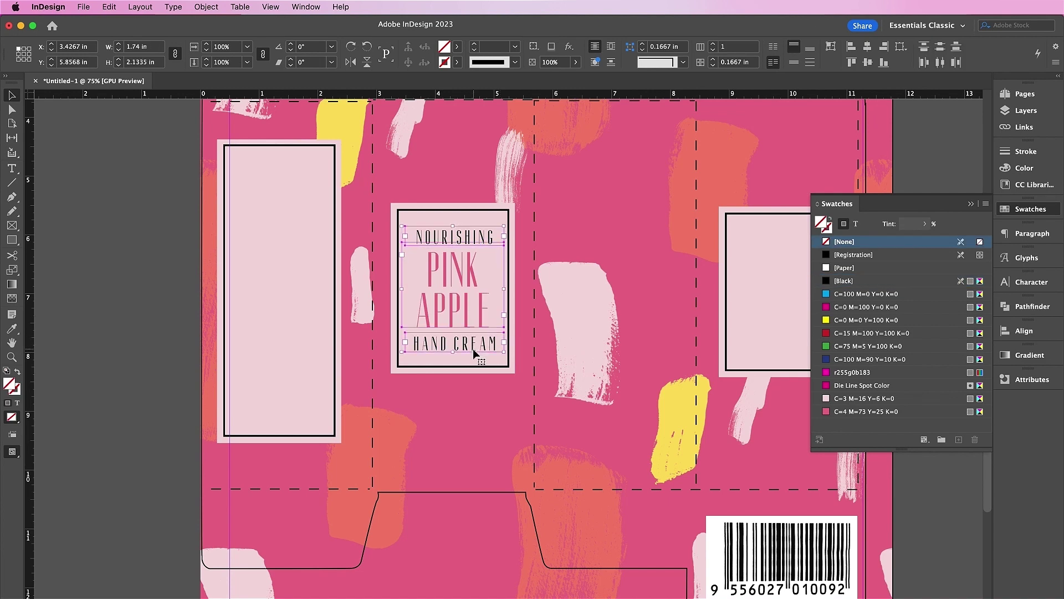
{"action": "left_click", "coordinate": [589, 374]}
{"action": "left_click", "coordinate": [478, 340]}
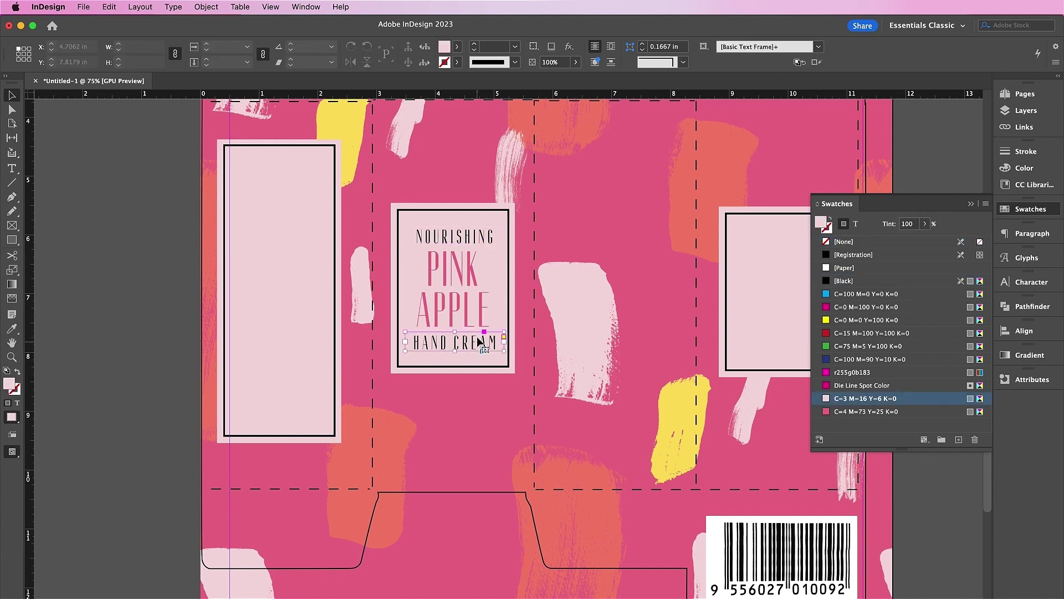
{"action": "left_click", "coordinate": [467, 296], "text": "shift"}
{"action": "left_click", "coordinate": [455, 241], "text": "shift"}
{"action": "left_click_drag", "start_coordinate": [455, 243], "coordinate": [454, 234]}
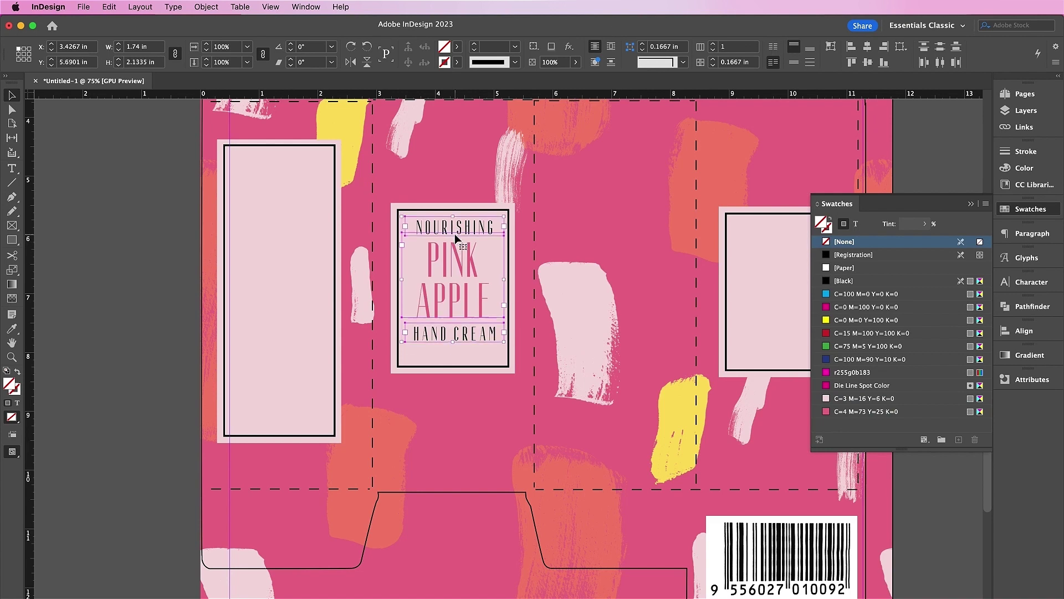
{"action": "left_click", "coordinate": [487, 355]}
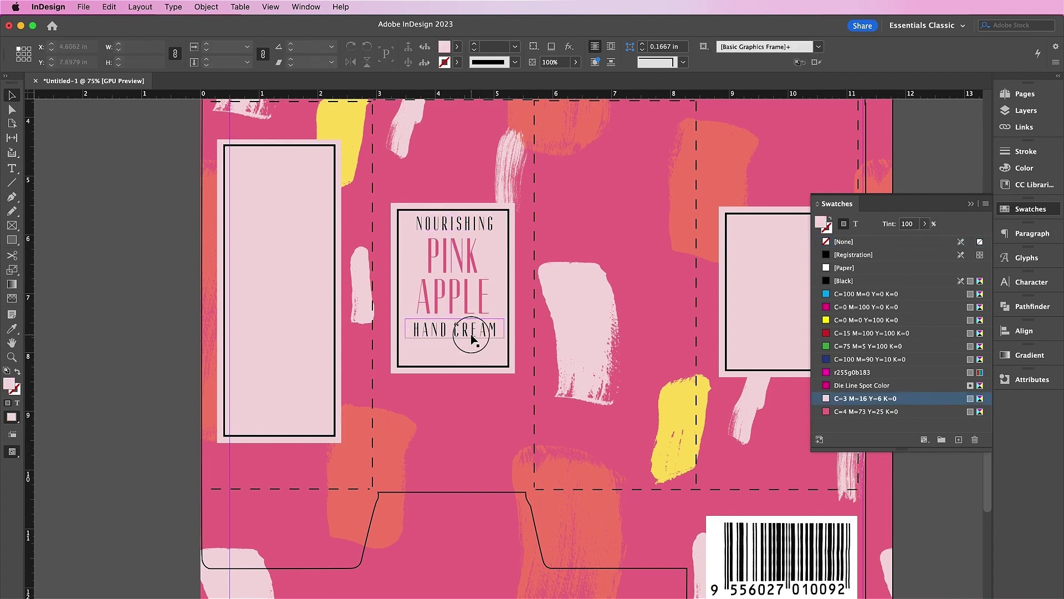
Duplicate the HAND CREAM frame directly below itself and reduce the copy's text size to 14 pt.
{"action": "left_click", "coordinate": [472, 337]}
{"action": "left_click_drag", "start_coordinate": [471, 337], "coordinate": [446, 359]}
{"action": "triple_click", "coordinate": [446, 359]}
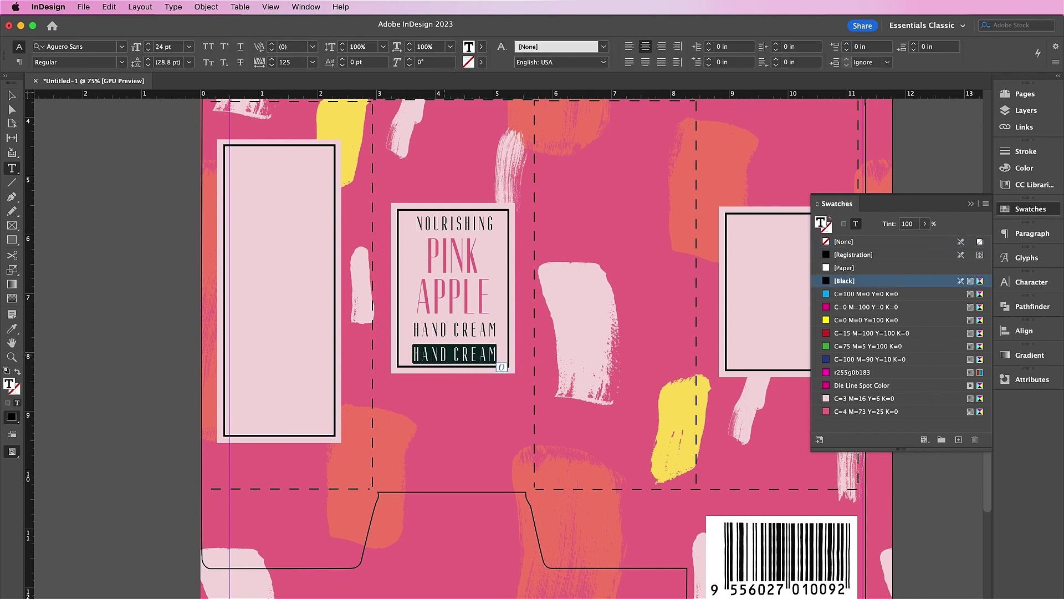
{"action": "left_click", "coordinate": [169, 50]}
{"action": "key", "text": "Down"}
{"action": "key", "text": "Down"}
{"action": "key", "text": "Down"}
{"action": "key", "text": "Down"}
{"action": "key", "text": "Down"}
{"action": "key", "text": "Down"}
{"action": "key", "text": "Down"}
{"action": "key", "text": "Down"}
{"action": "key", "text": "Down"}
{"action": "key", "text": "Down"}
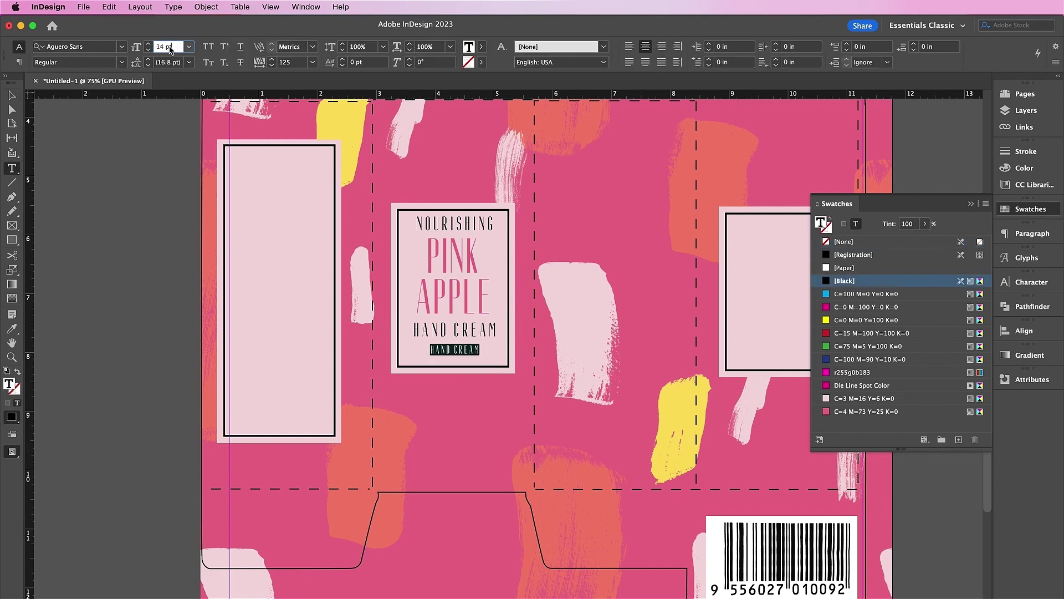
Replace the 14 pt HAND CREAM text at the bottom of the label with MADE BY BEAUTY CO.
{"action": "left_click", "coordinate": [446, 354]}
{"action": "triple_click", "coordinate": [447, 355]}
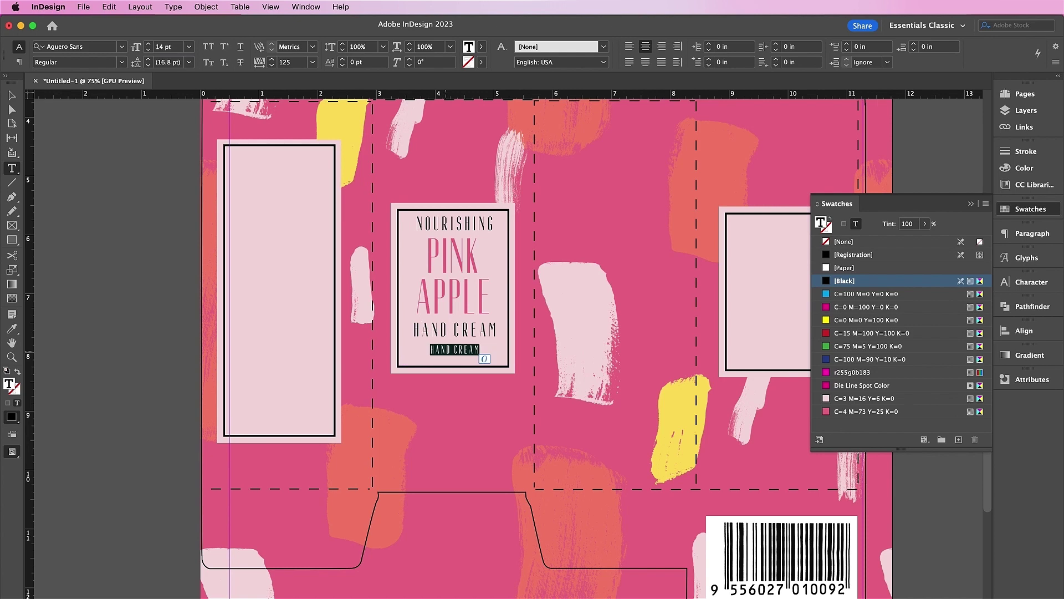
{"action": "type", "text": "MADE BY BEAUTY CO."}
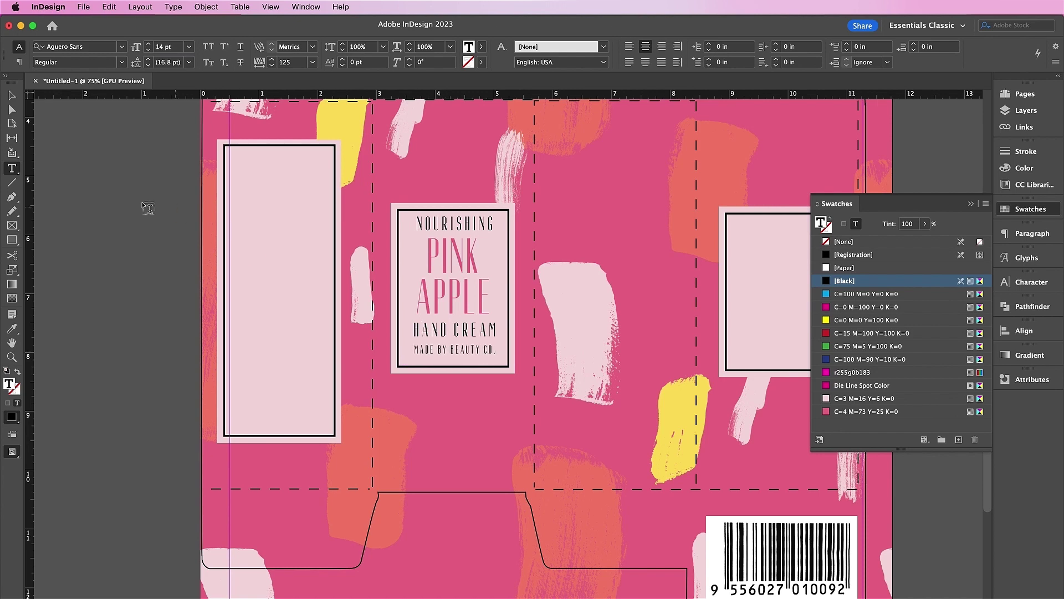
Align the horizontal centres of all four text frames in the second panel's label.
{"action": "left_click", "coordinate": [11, 96]}
{"action": "left_click", "coordinate": [444, 352]}
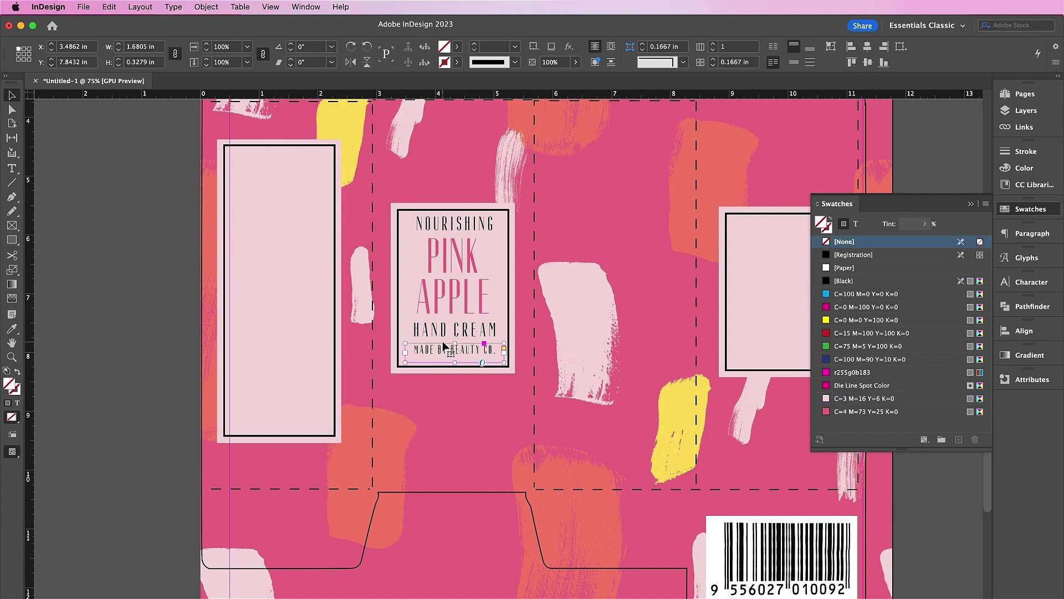
{"action": "left_click", "coordinate": [444, 335], "text": "shift"}
{"action": "left_click", "coordinate": [442, 305], "text": "shift"}
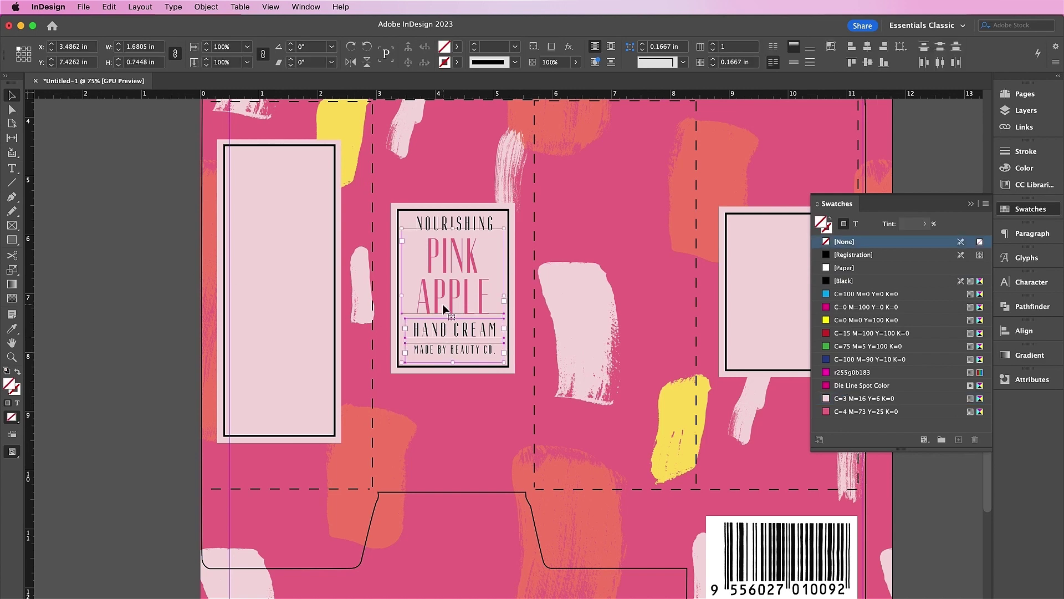
{"action": "left_click", "coordinate": [438, 223], "text": "shift"}
{"action": "left_click", "coordinate": [880, 51]}
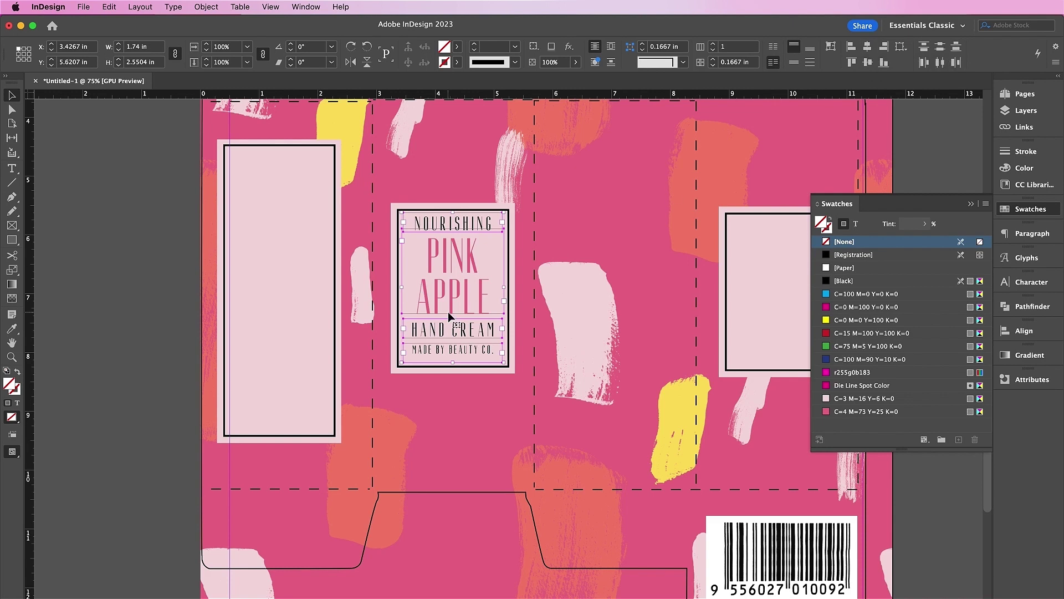
Duplicate the four text frames into the fourth panel's label and place them at X 9.0209 in, Y 5.7013 in.
{"action": "left_click_drag", "start_coordinate": [448, 312], "coordinate": [615, 413]}
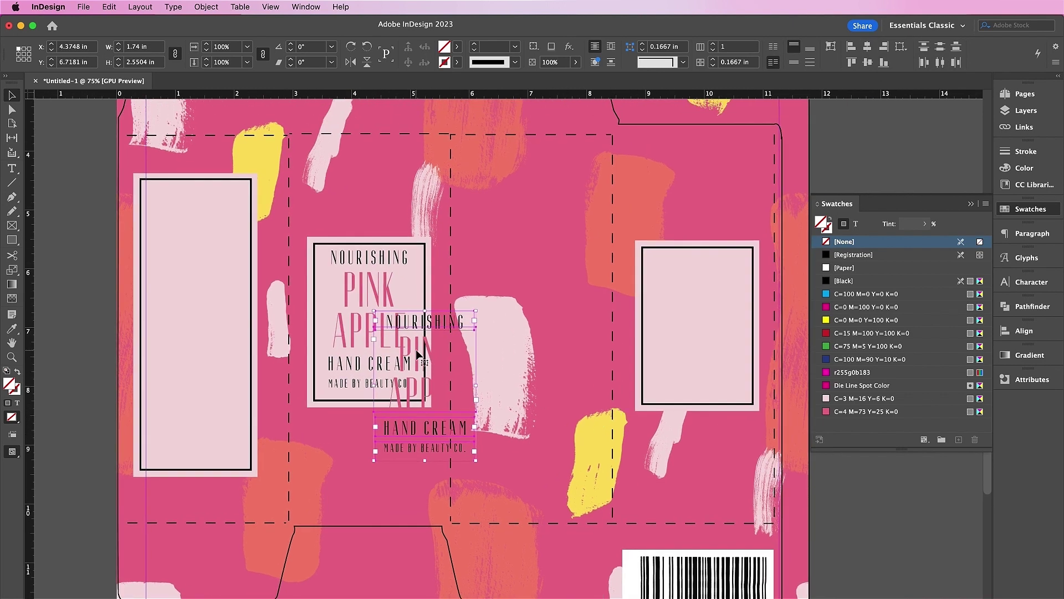
{"action": "left_click_drag", "start_coordinate": [426, 354], "coordinate": [691, 300]}
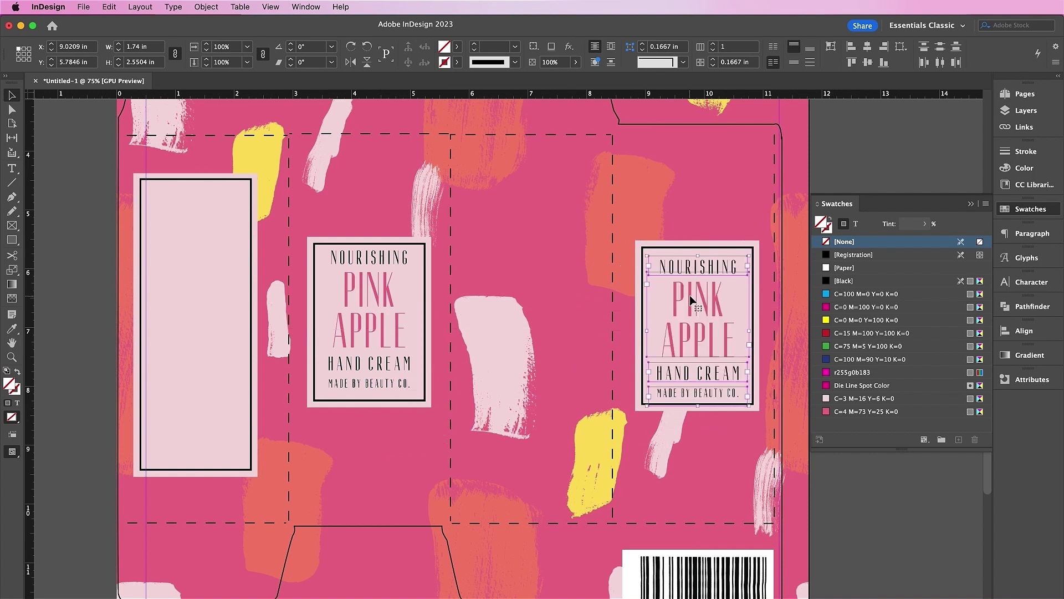
{"action": "key", "text": "Up"}
{"action": "key", "text": "Up"}
{"action": "key", "text": "Up"}
{"action": "key", "text": "Up"}
{"action": "key", "text": "Up"}
{"action": "key", "text": "Up"}
{"action": "key", "text": "Up"}
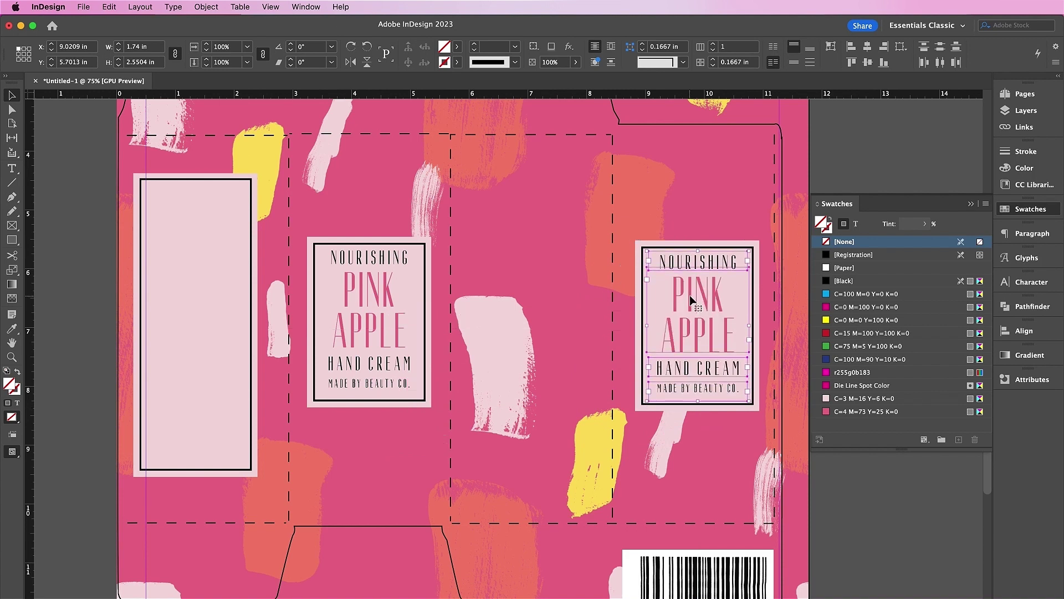
Copy the NOURISHING text frame to the top of the first panel's empty label and replace its text with INGREDIENTS.
{"action": "left_click", "coordinate": [837, 151]}
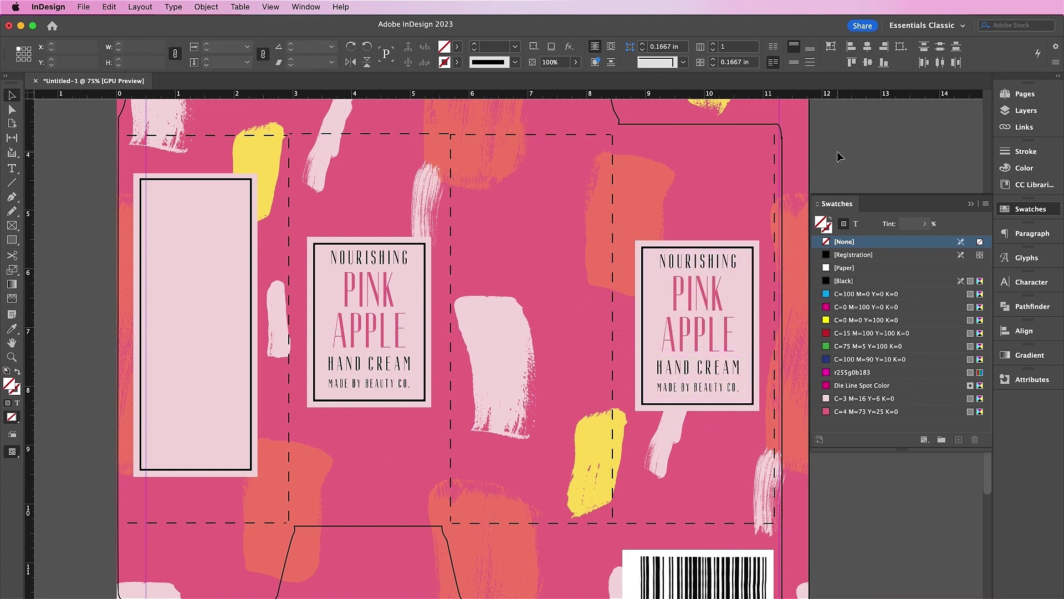
{"action": "left_click", "coordinate": [381, 259]}
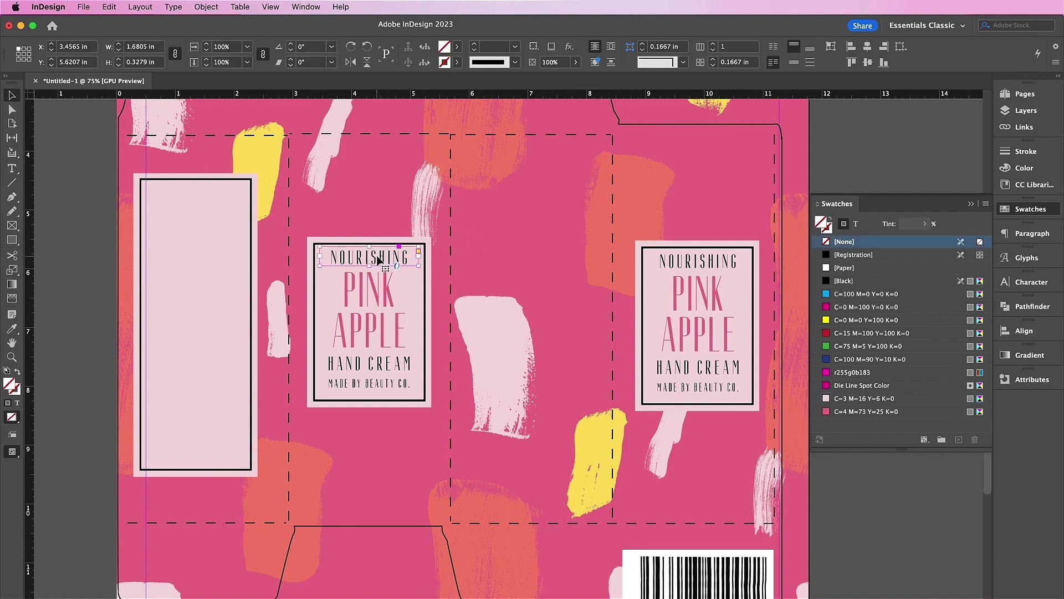
{"action": "key", "text": "cmd+c"}
{"action": "key", "text": "cmd+v"}
{"action": "left_click_drag", "start_coordinate": [509, 353], "coordinate": [197, 201]}
{"action": "double_click", "coordinate": [197, 200]}
{"action": "key", "text": "cmd+a"}
{"action": "type", "text": "ING"}
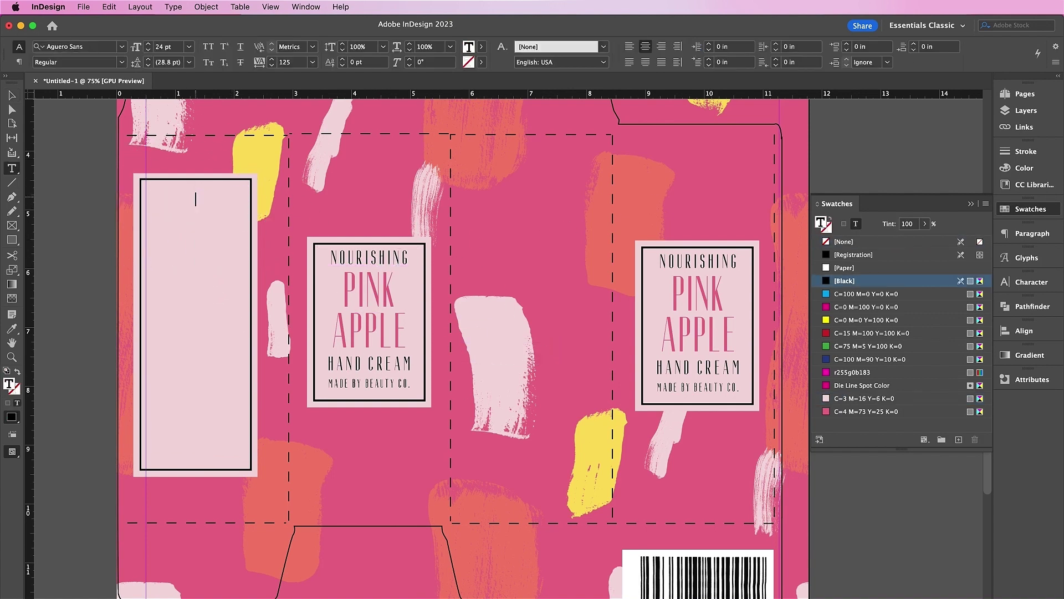
{"action": "type", "text": "REDIENTS"}
Create a tall text frame below the INGREDIENTS heading inside the label border and fill it with placeholder text.
{"action": "key", "text": "cmd+="}
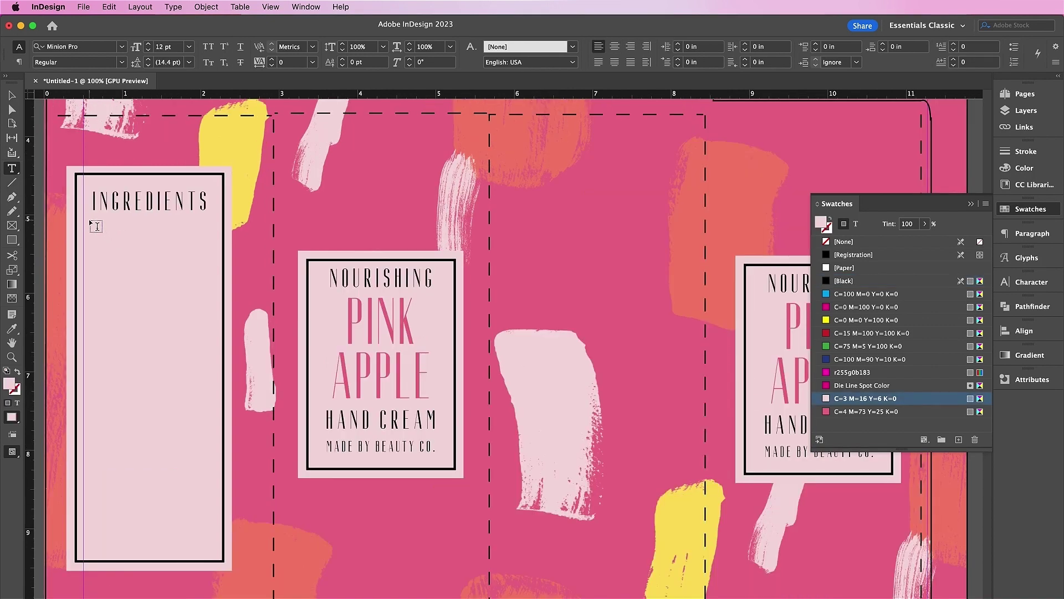
{"action": "left_click_drag", "start_coordinate": [87, 220], "coordinate": [202, 533]}
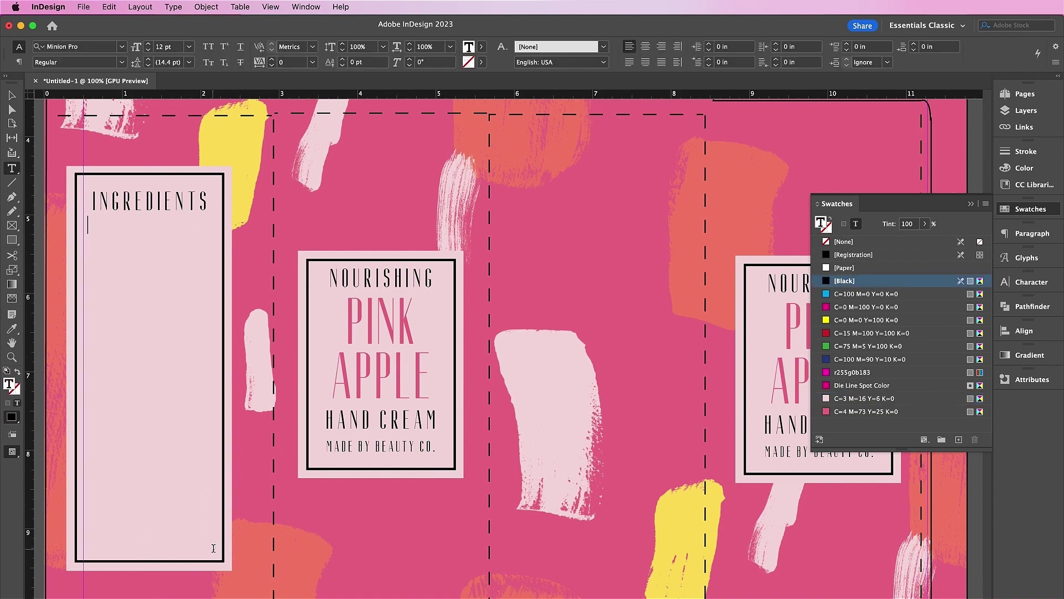
{"action": "left_click", "coordinate": [171, 6]}
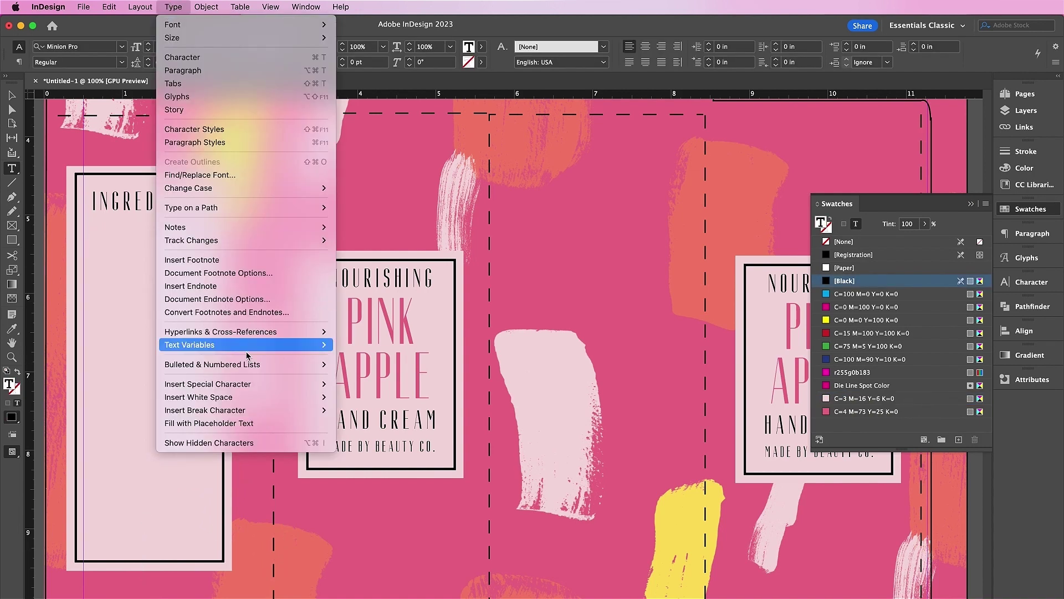
{"action": "left_click", "coordinate": [252, 429]}
Set the placeholder text's font to Maxwell SmCaps and its leading to 18 pt.
{"action": "key", "text": "cmd+a"}
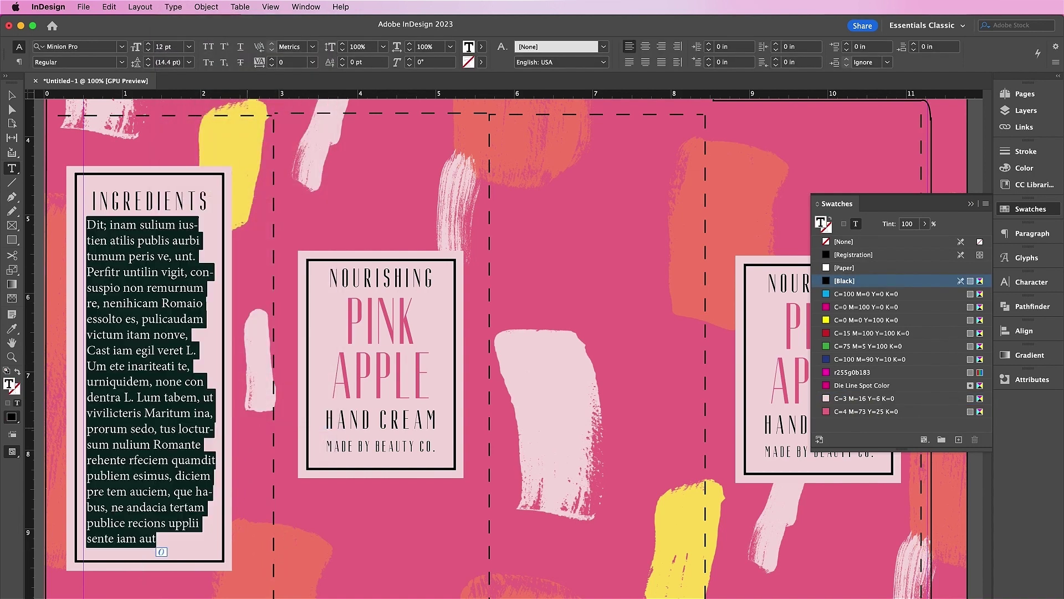
{"action": "left_click", "coordinate": [73, 47]}
{"action": "type", "text": "MAXW"}
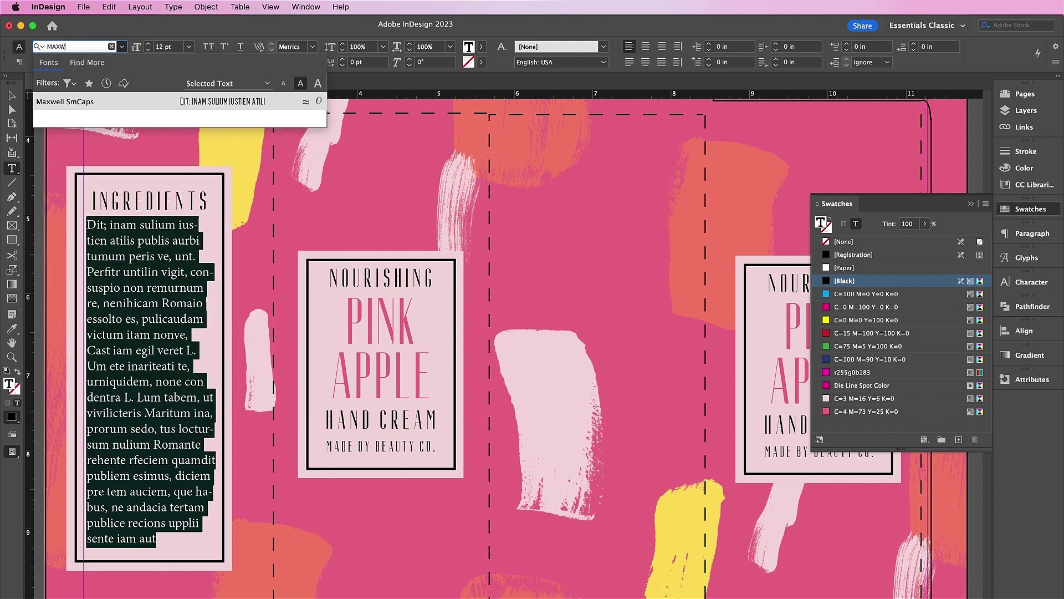
{"action": "key", "text": "Return"}
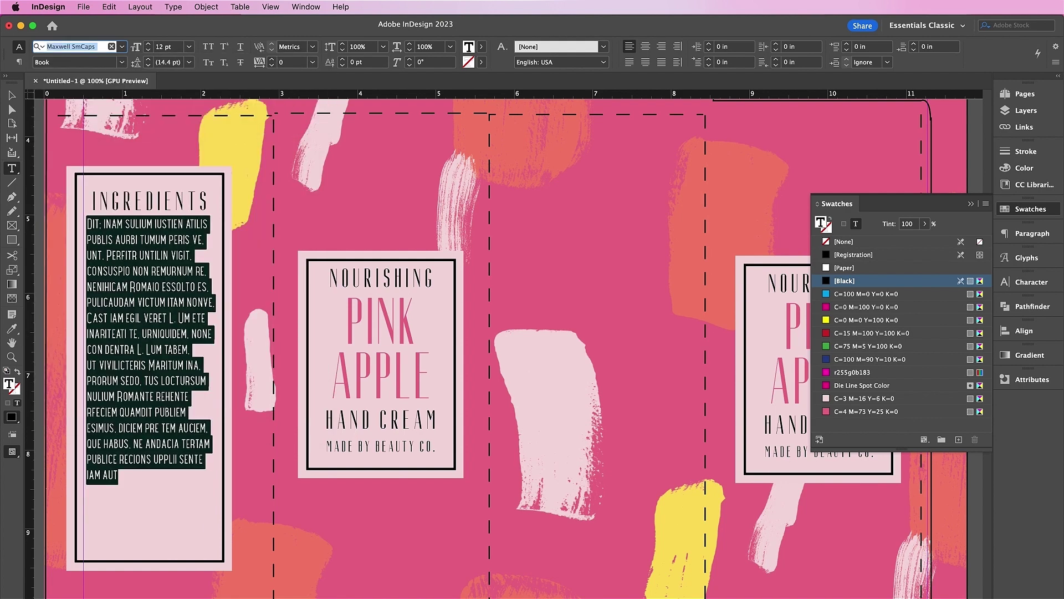
{"action": "left_click", "coordinate": [12, 95]}
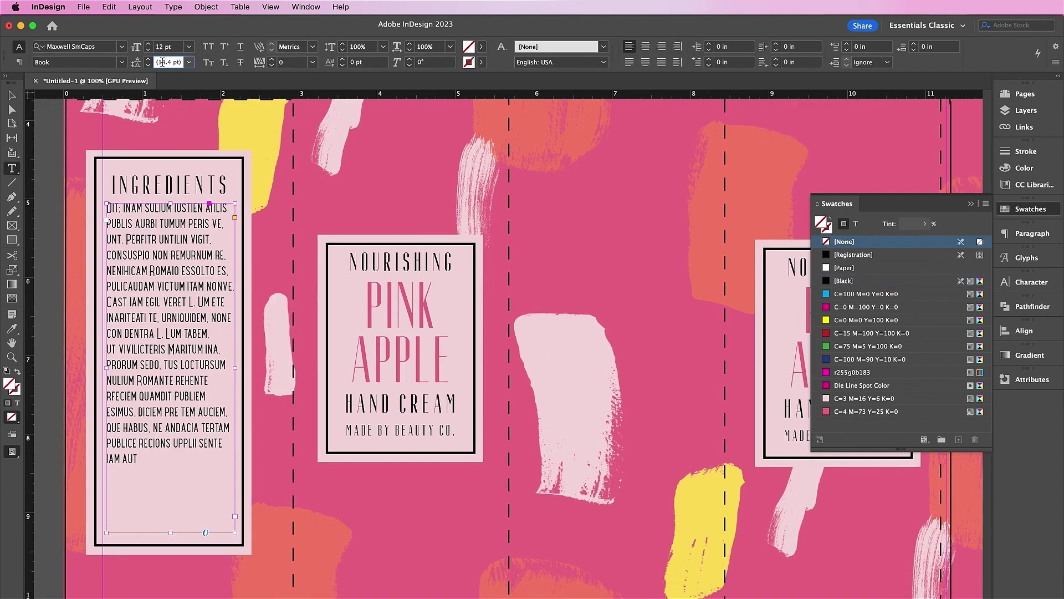
{"action": "key", "text": "shift+Up"}
{"action": "key", "text": "Return"}
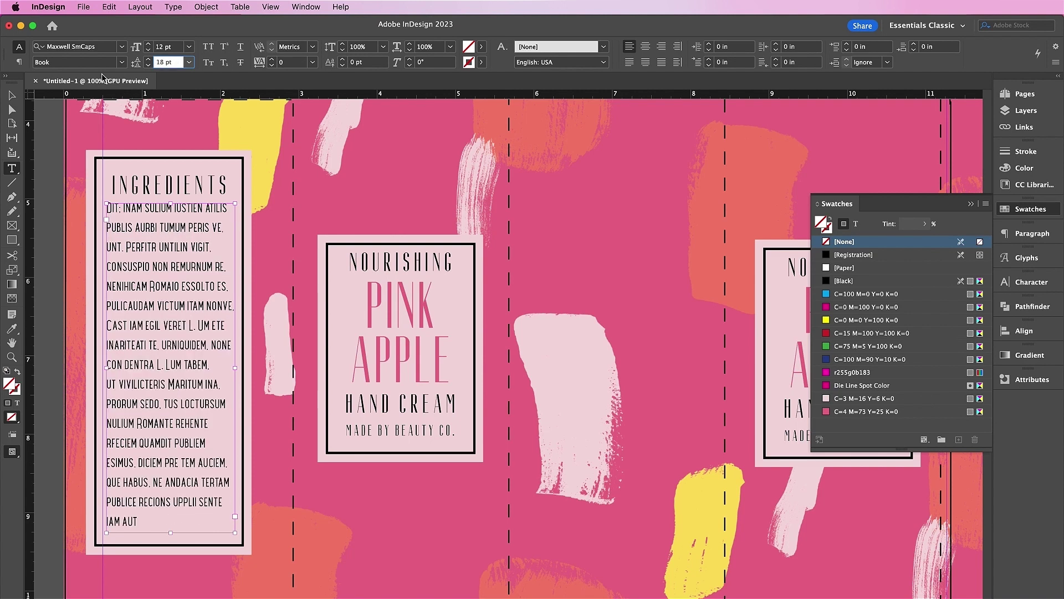
{"action": "left_click", "coordinate": [12, 96]}
{"action": "left_click", "coordinate": [40, 157]}
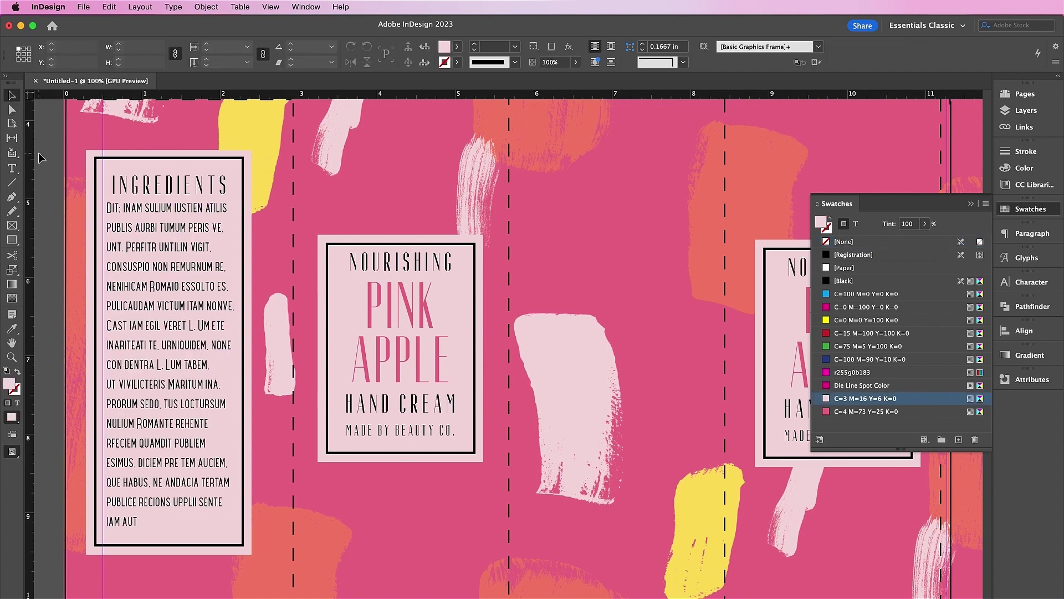
Examine the whole box layout in Preview screen mode, without the die and fold lines, and return to the normal view.
{"action": "key", "text": "super+minus"}
{"action": "key", "text": "super+minus"}
{"action": "scroll", "coordinate": [199, 278], "scroll_direction": "right", "scroll_amount": 2}
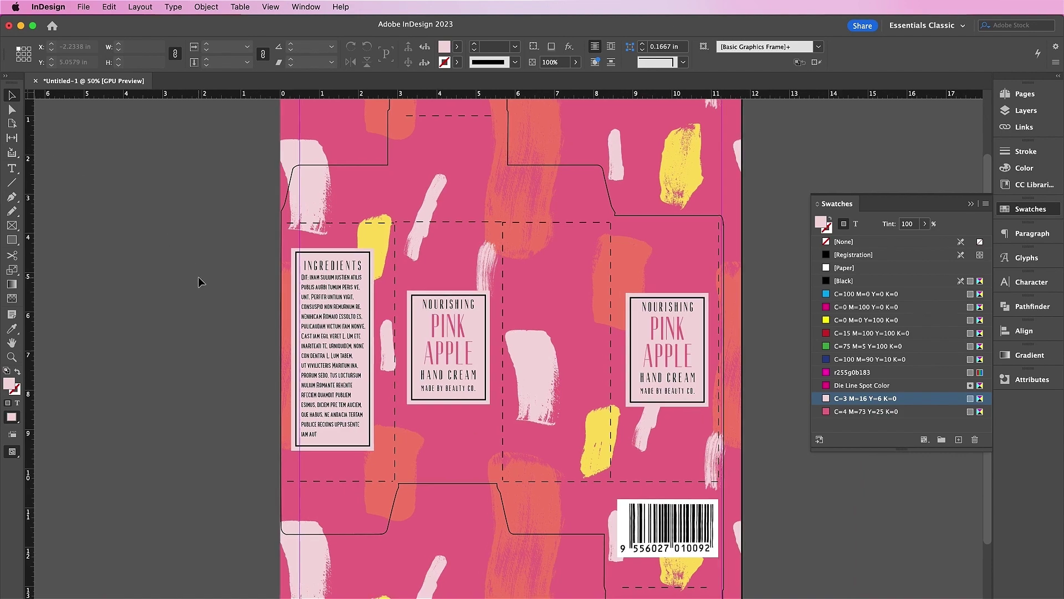
{"action": "key", "text": "w"}
{"action": "scroll", "coordinate": [199, 277], "scroll_direction": "down", "scroll_amount": 3}
{"action": "scroll", "coordinate": [198, 278], "scroll_direction": "up", "scroll_amount": 5}
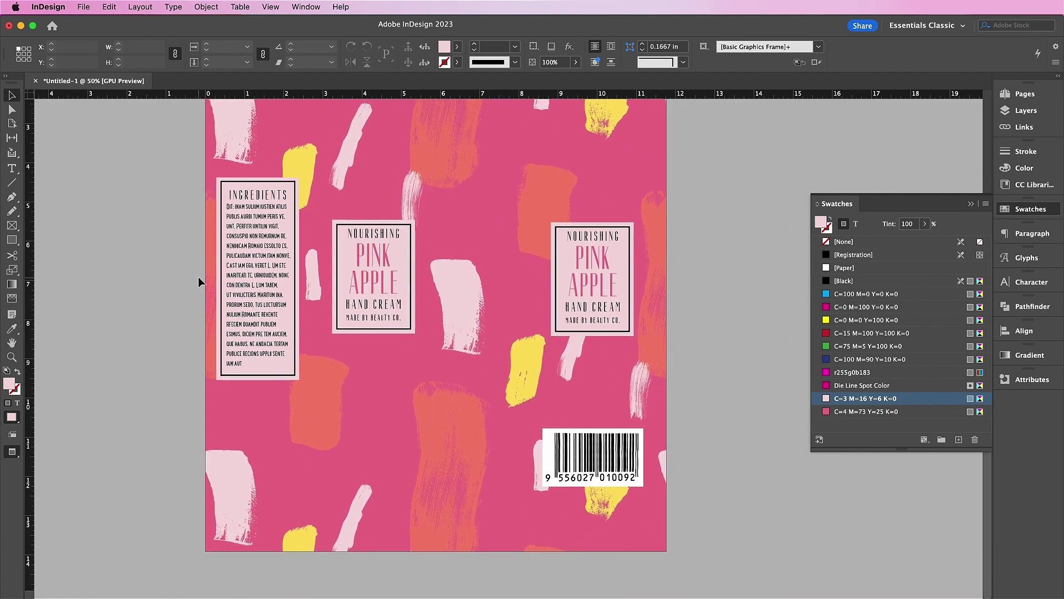
{"action": "scroll", "coordinate": [198, 278], "scroll_direction": "down", "scroll_amount": 3}
{"action": "key", "text": "w"}
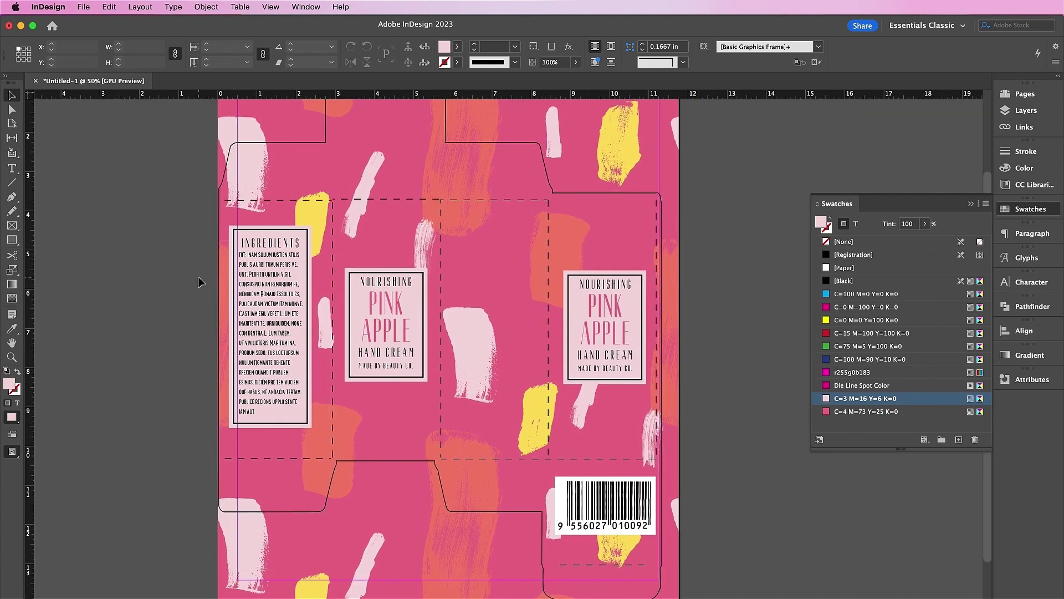
Enable printing for the Folds and Bleed – DO NOT PRINT layer in its layer options.
{"action": "left_click", "coordinate": [1018, 111]}
{"action": "left_click", "coordinate": [965, 158]}
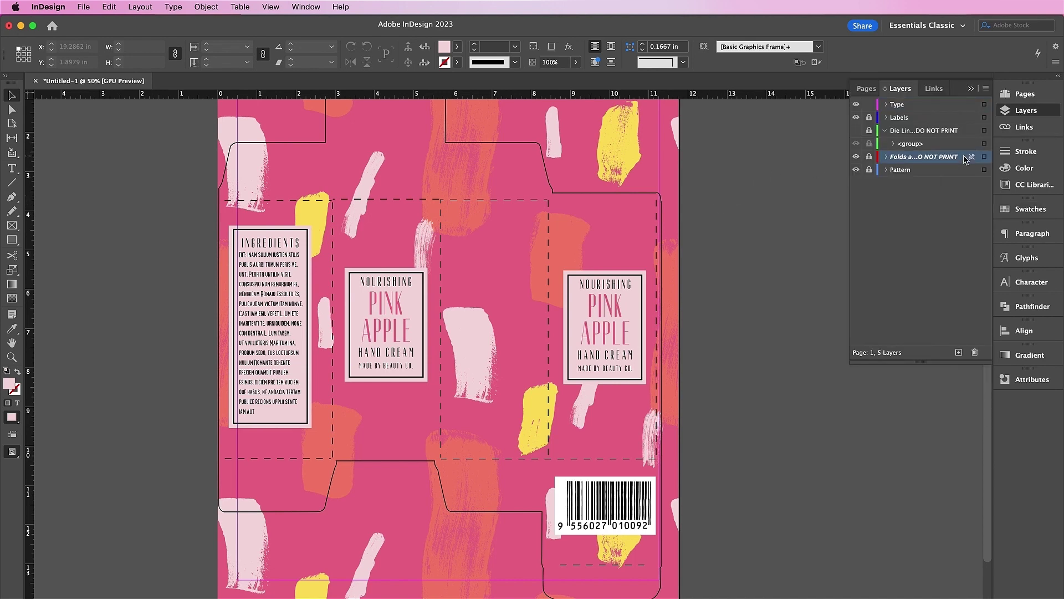
{"action": "double_click", "coordinate": [965, 158]}
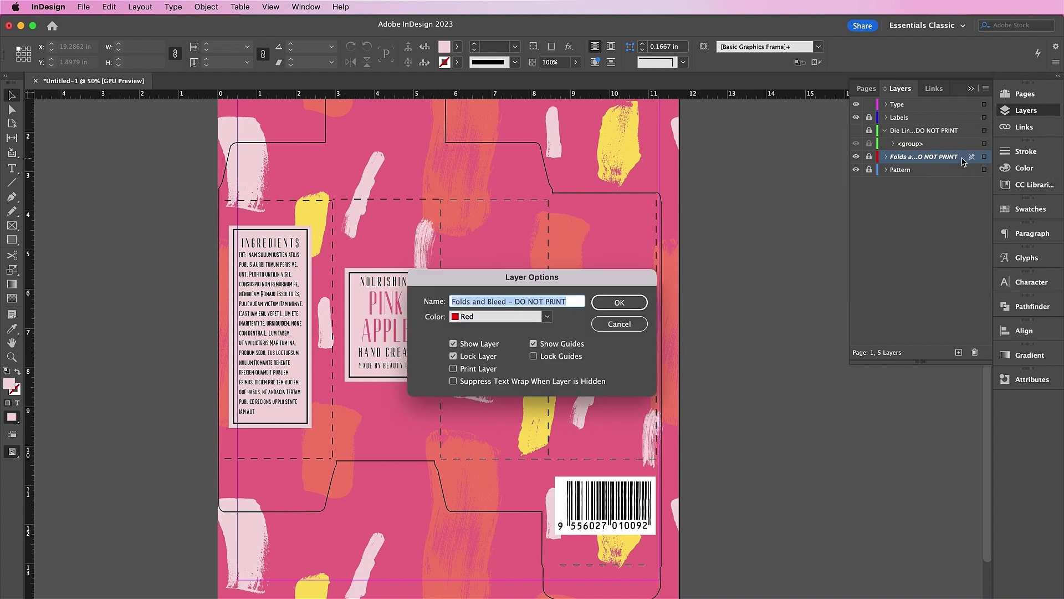
{"action": "left_click", "coordinate": [470, 370]}
{"action": "left_click", "coordinate": [619, 302]}
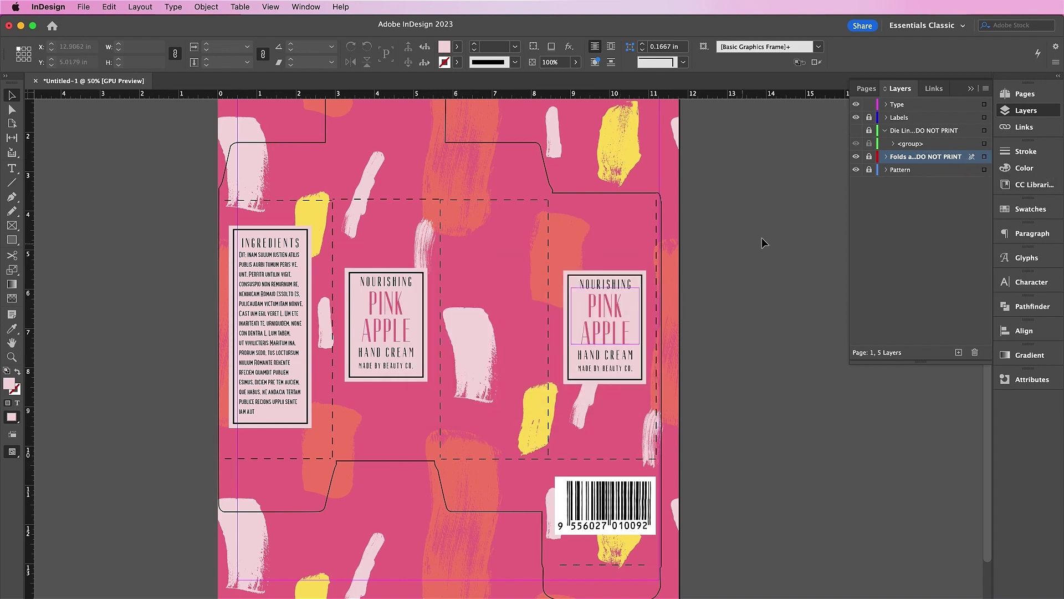
Start exporting the document as PackageDesign in Adobe PDF (Print) format to the current folder.
{"action": "left_click", "coordinate": [83, 6]}
{"action": "left_click", "coordinate": [131, 254]}
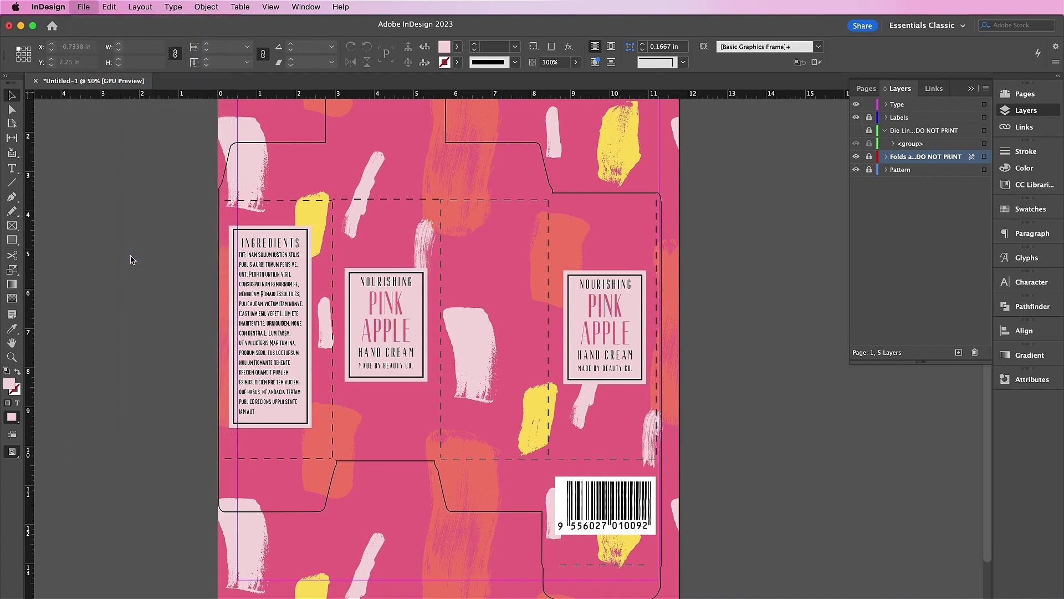
{"action": "type", "text": "Pack"}
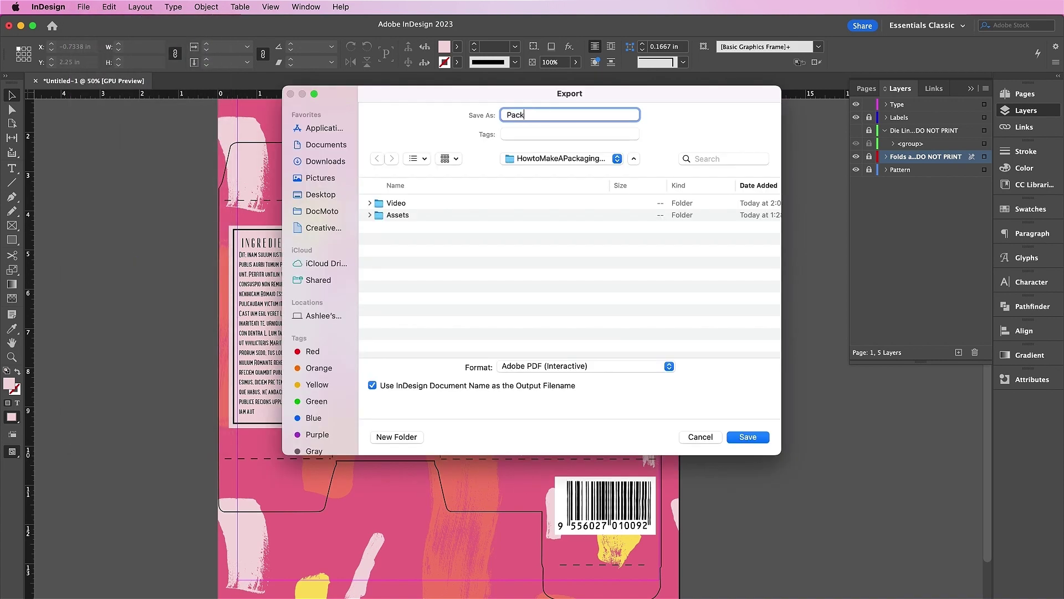
{"action": "type", "text": "ageDesign"}
{"action": "left_click", "coordinate": [527, 368]}
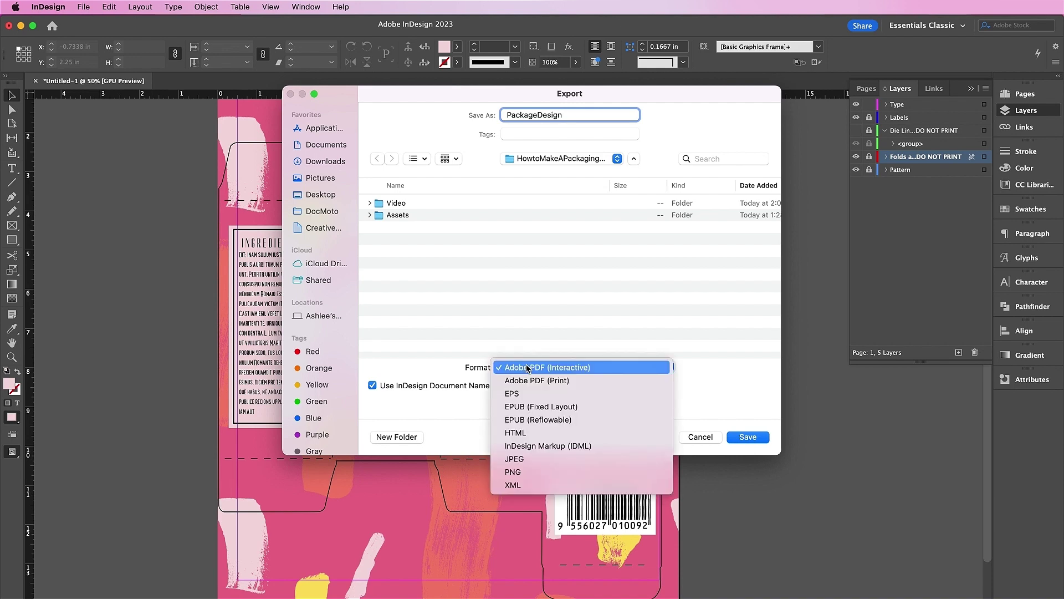
{"action": "left_click", "coordinate": [549, 381]}
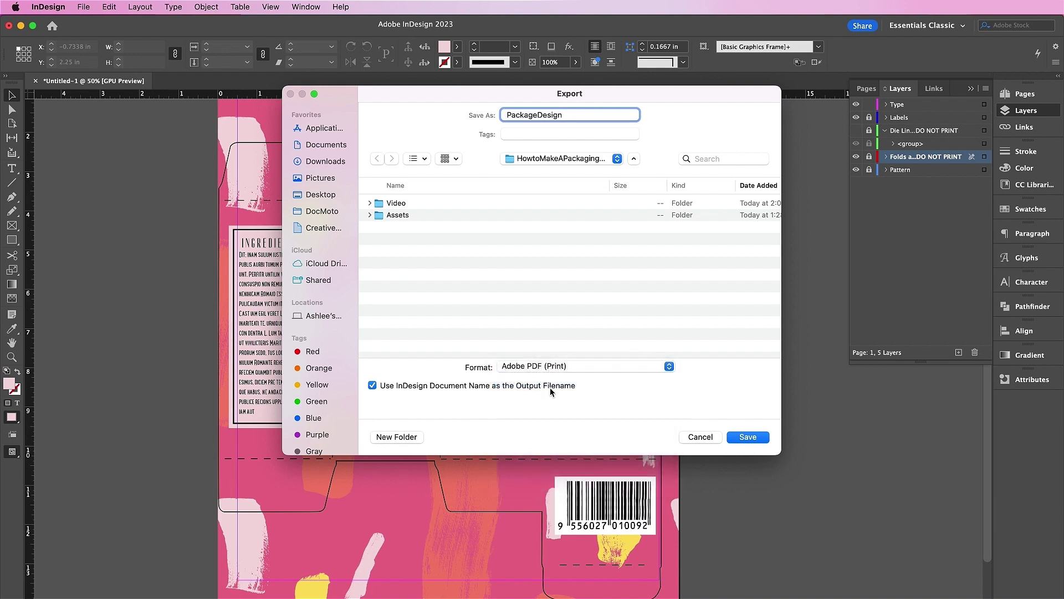
{"action": "left_click", "coordinate": [748, 437]}
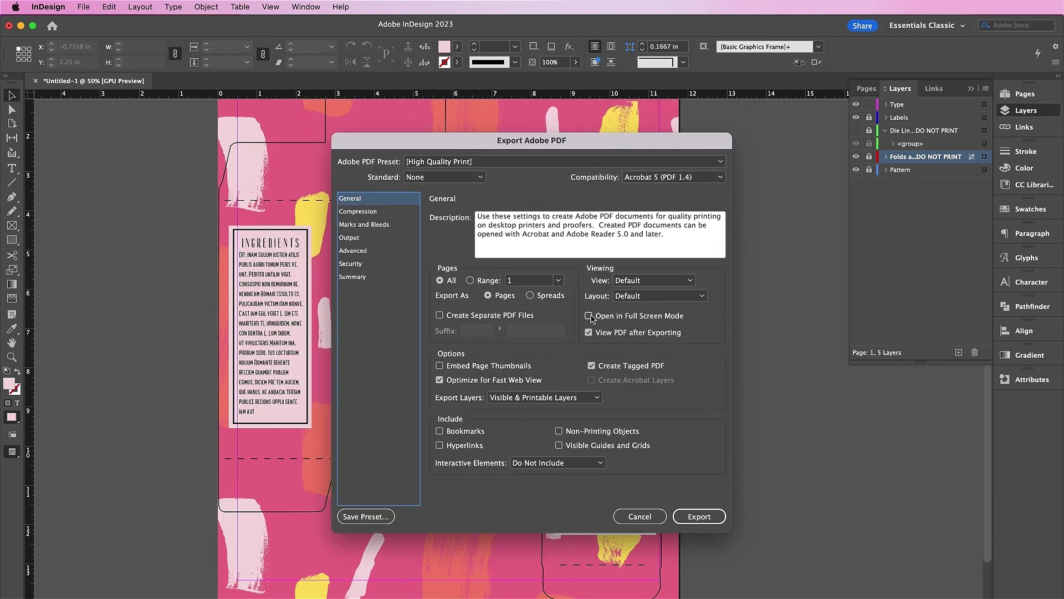
Export the PDF with the PDF/X-1a:2001 preset, all printer's marks and the document bleed settings, and view the exported page.
{"action": "left_click", "coordinate": [488, 162]}
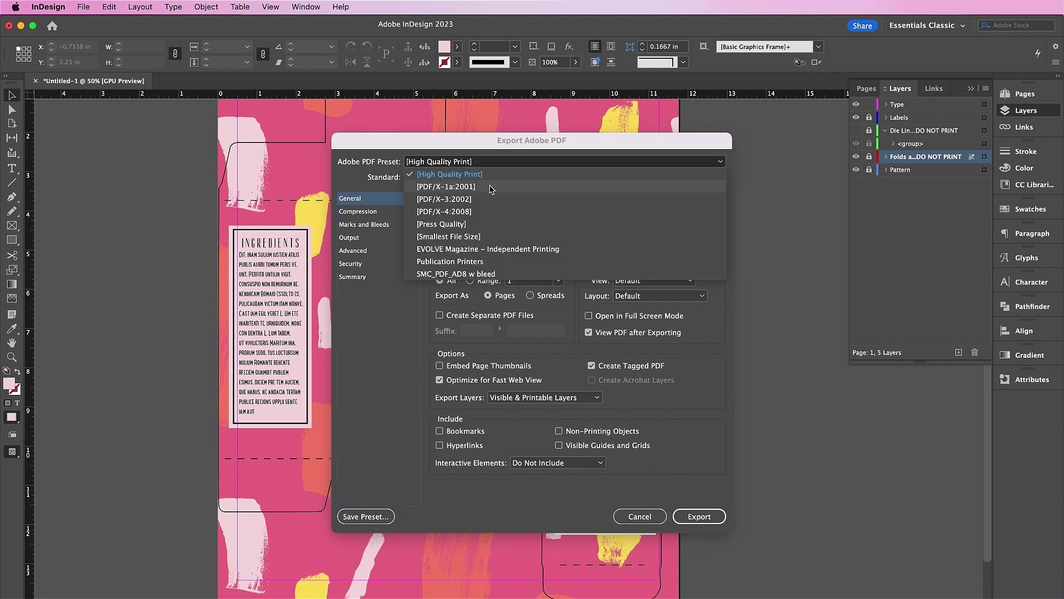
{"action": "left_click", "coordinate": [490, 187]}
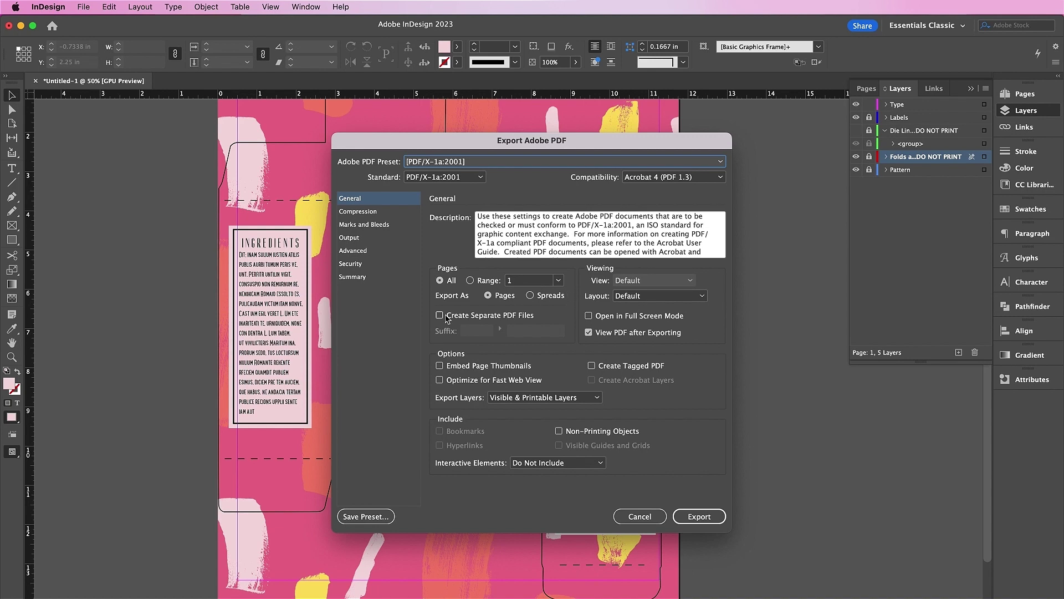
{"action": "left_click", "coordinate": [364, 224]}
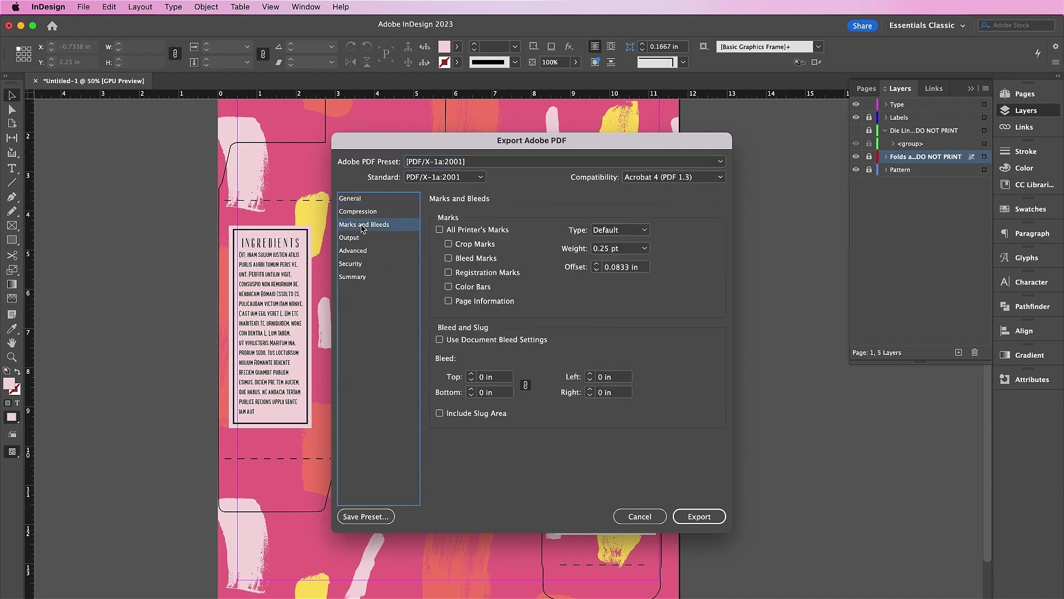
{"action": "left_click", "coordinate": [471, 229]}
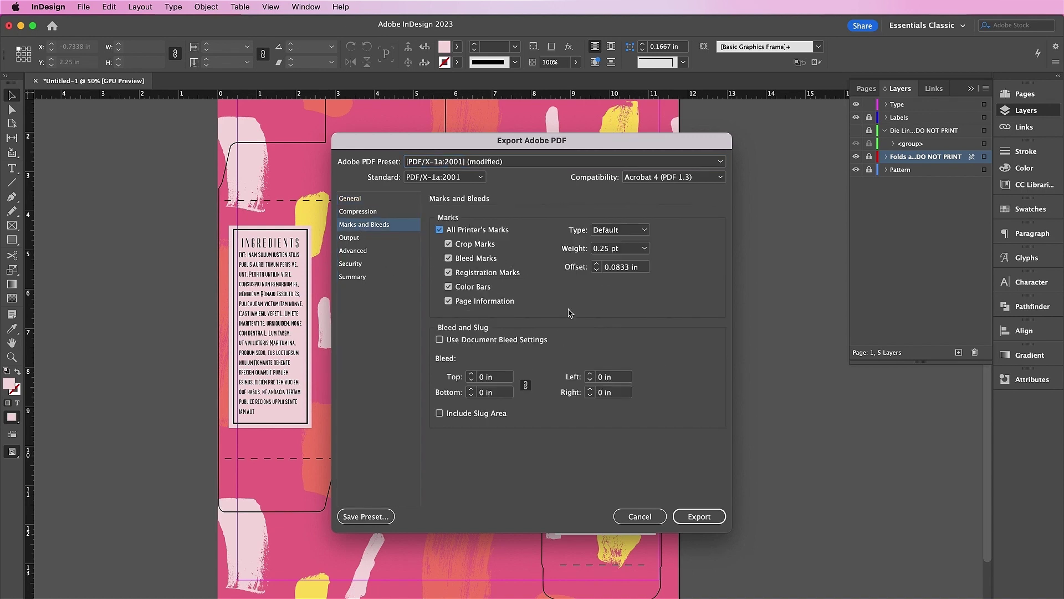
{"action": "left_click", "coordinate": [496, 340]}
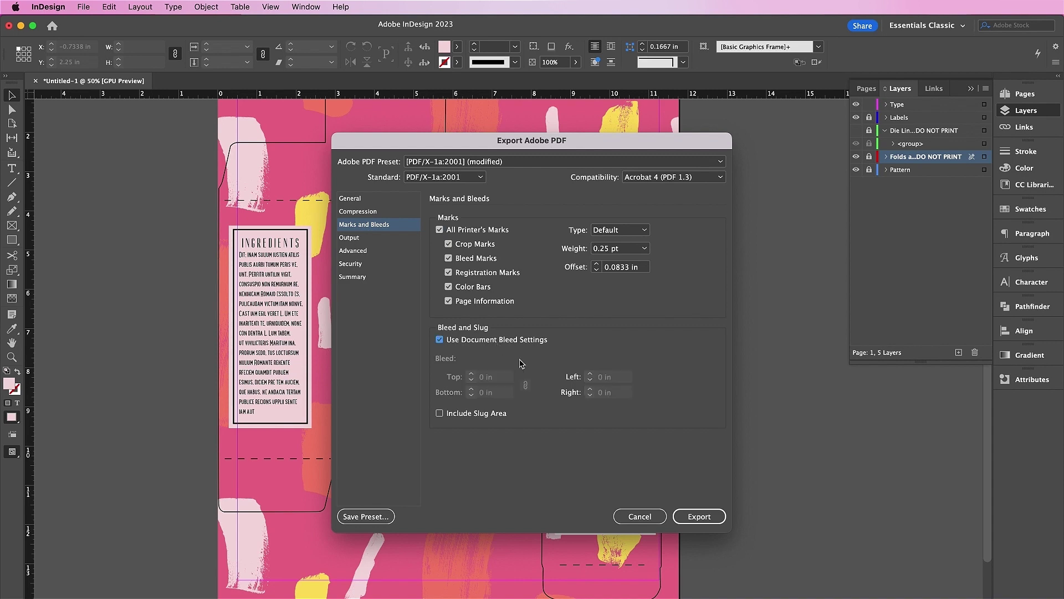
{"action": "left_click", "coordinate": [696, 515]}
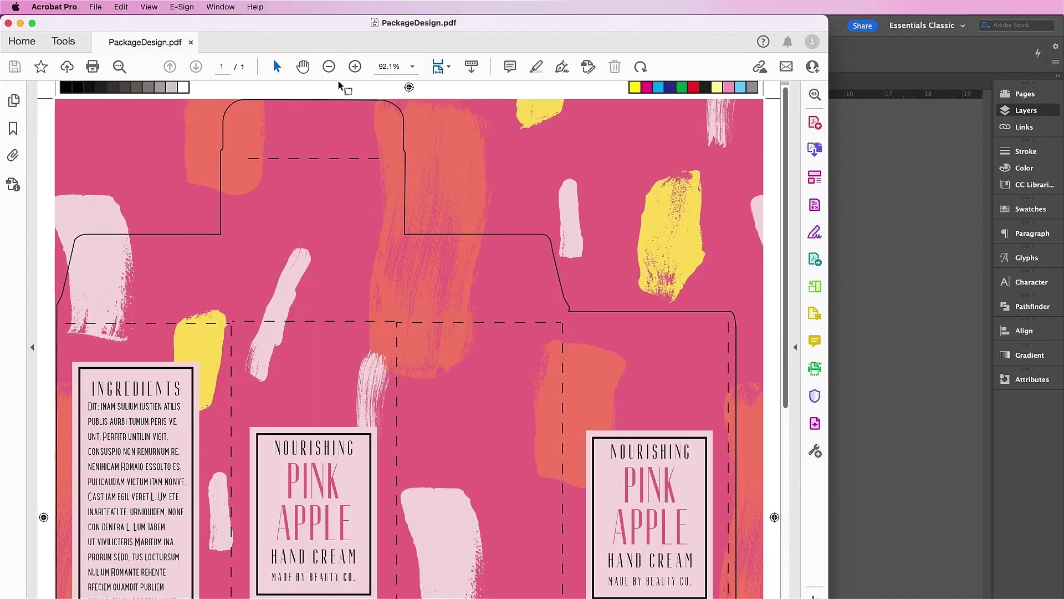
{"action": "left_click", "coordinate": [329, 68]}
{"action": "left_click", "coordinate": [329, 67]}
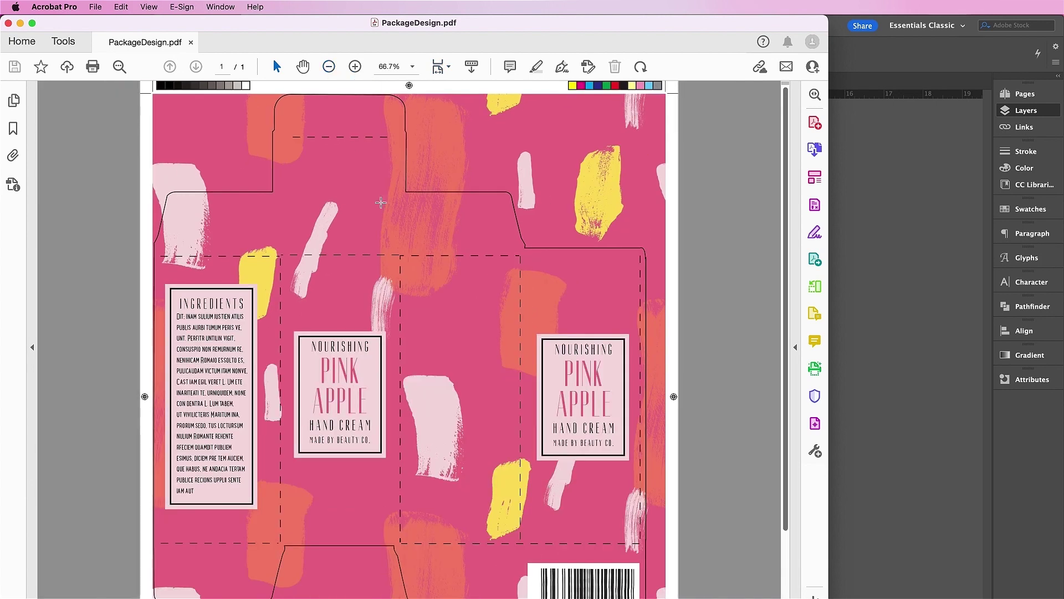